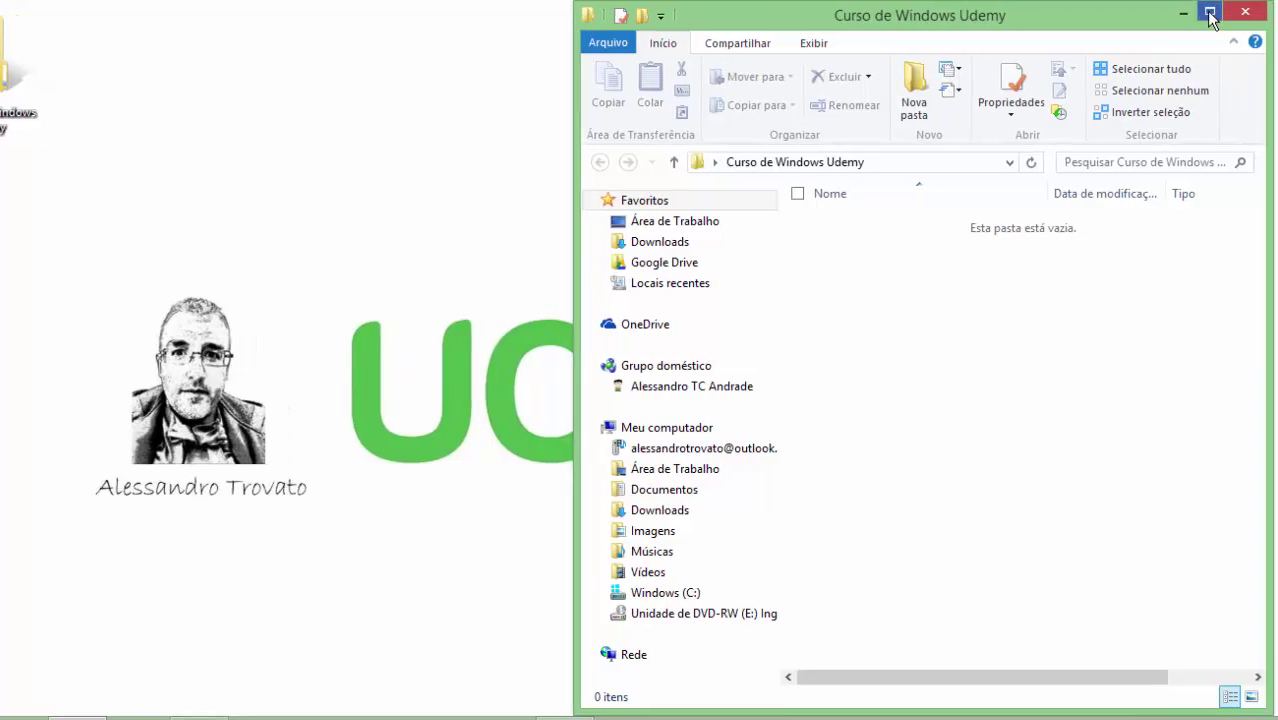
- Maximize the folder window and open the Curso de Windows Udemy folder from Área de Trabalho
left_click(1210, 14)
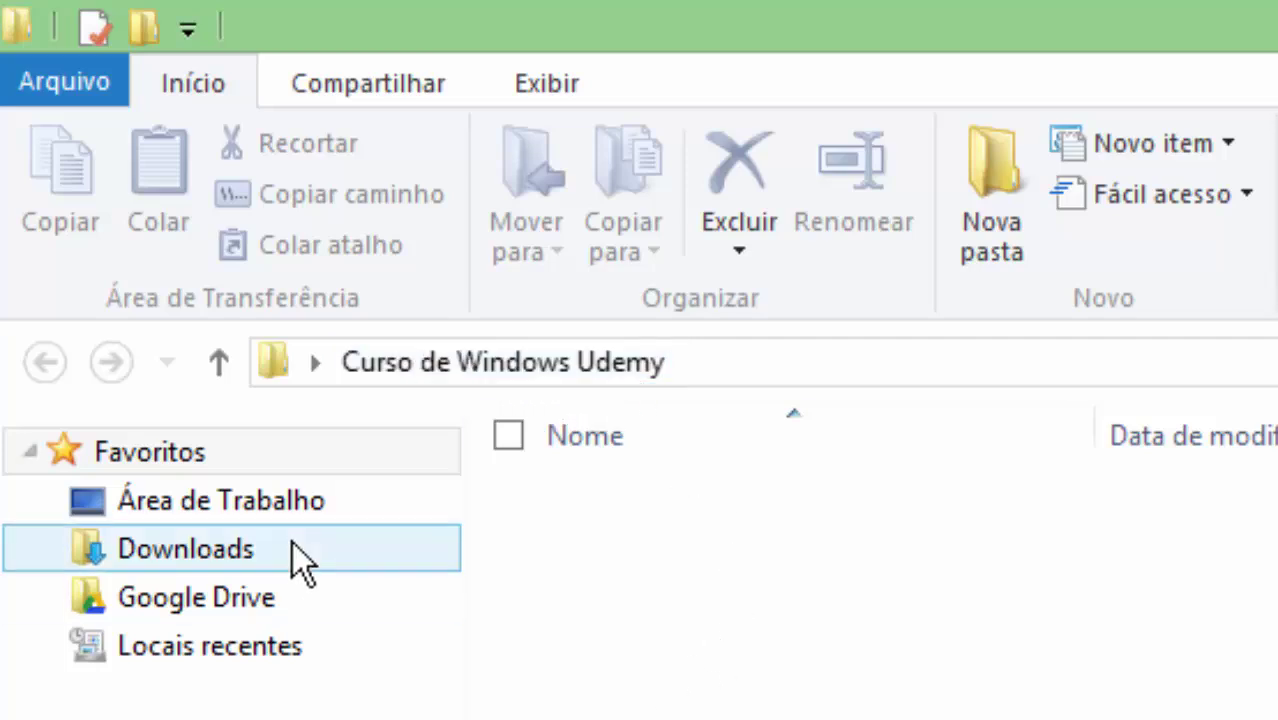
left_click(124, 500)
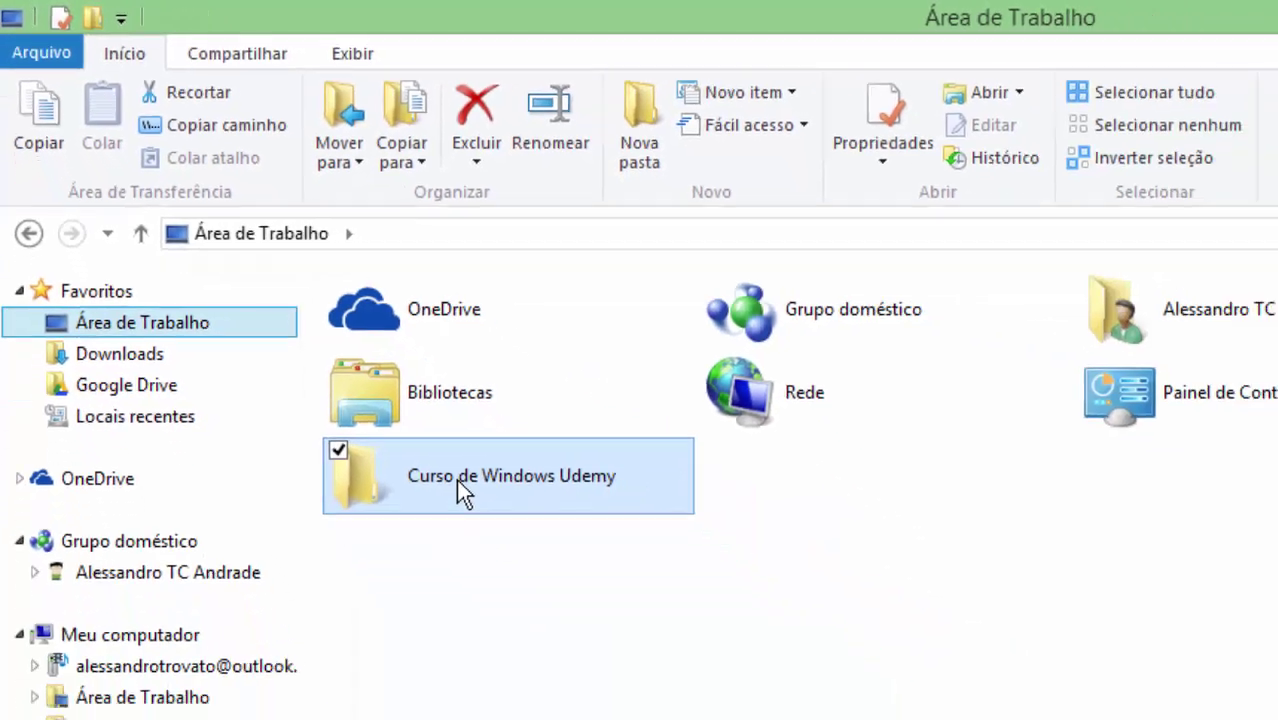
double_click(352, 368)
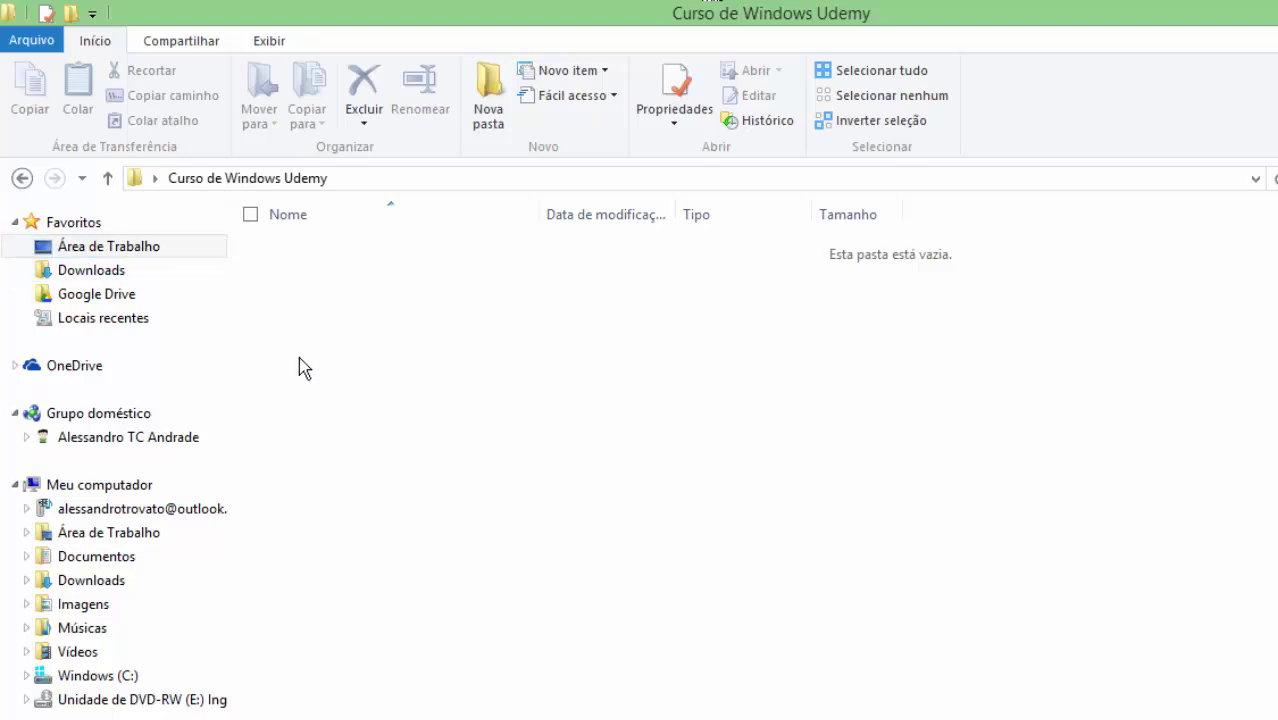
left_click(645, 385)
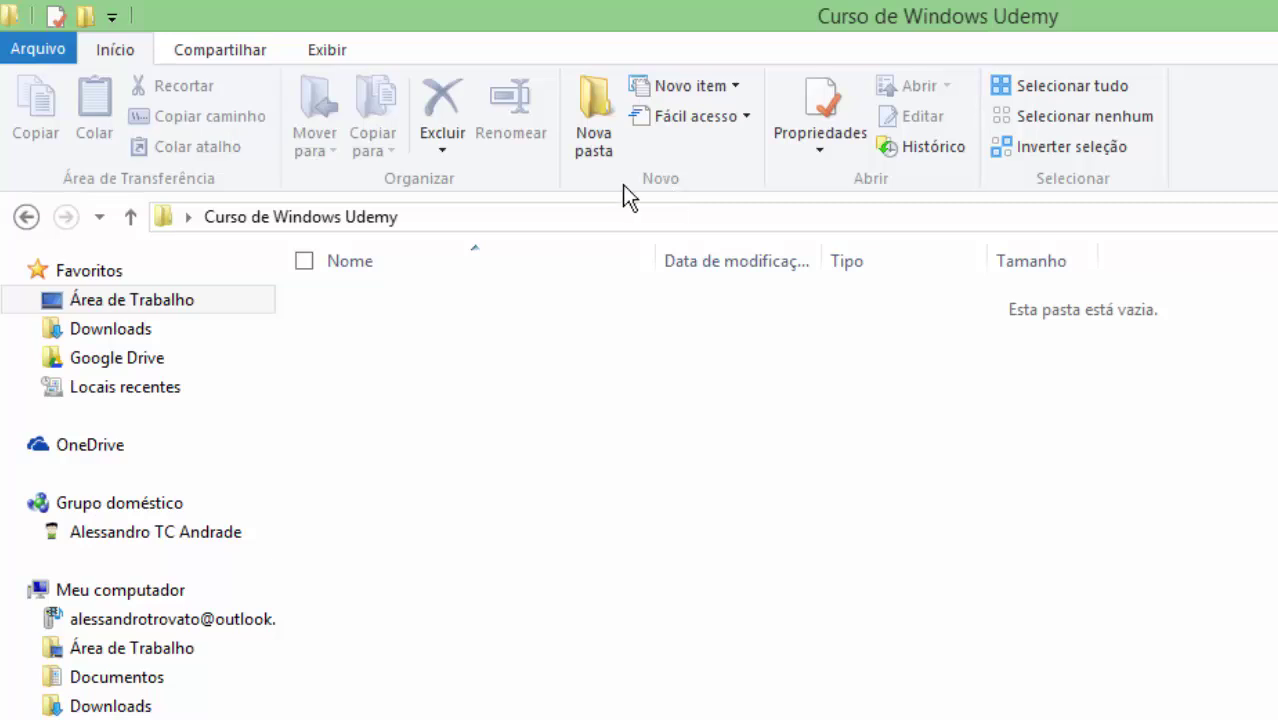
- Create a folder named Imagens inside Curso de Windows Udemy
left_click(596, 130)
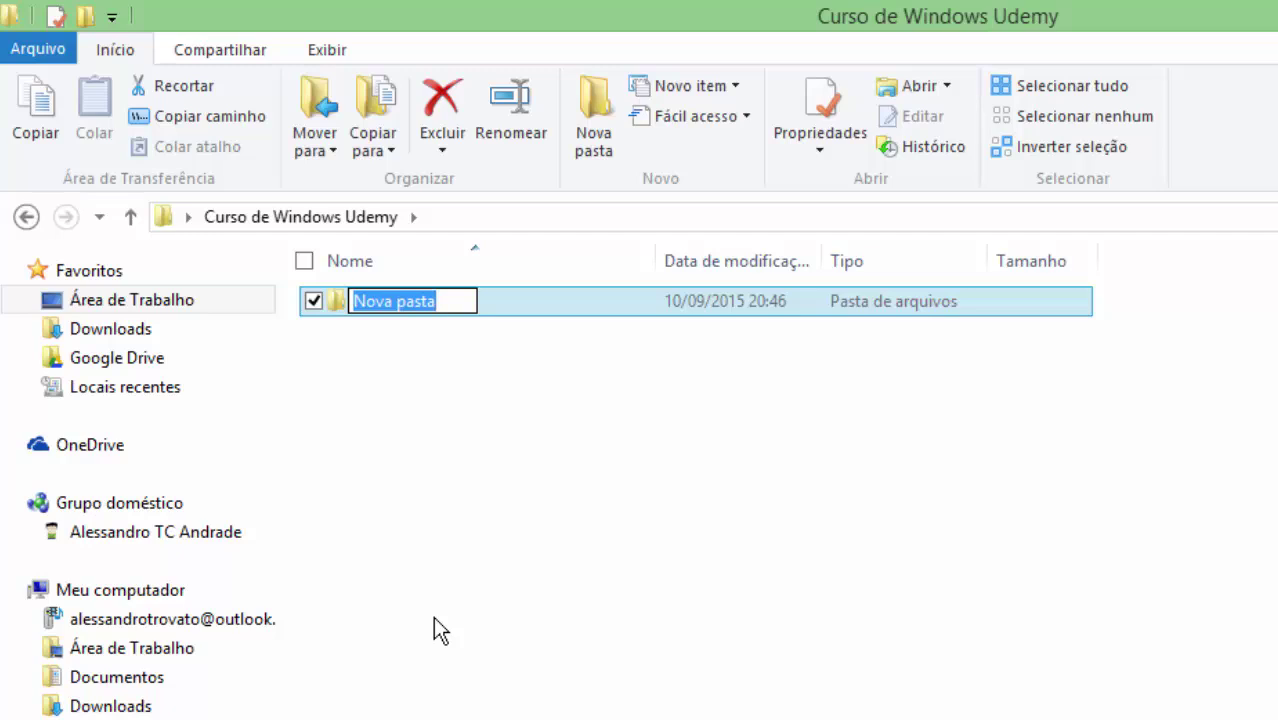
type("Imagens")
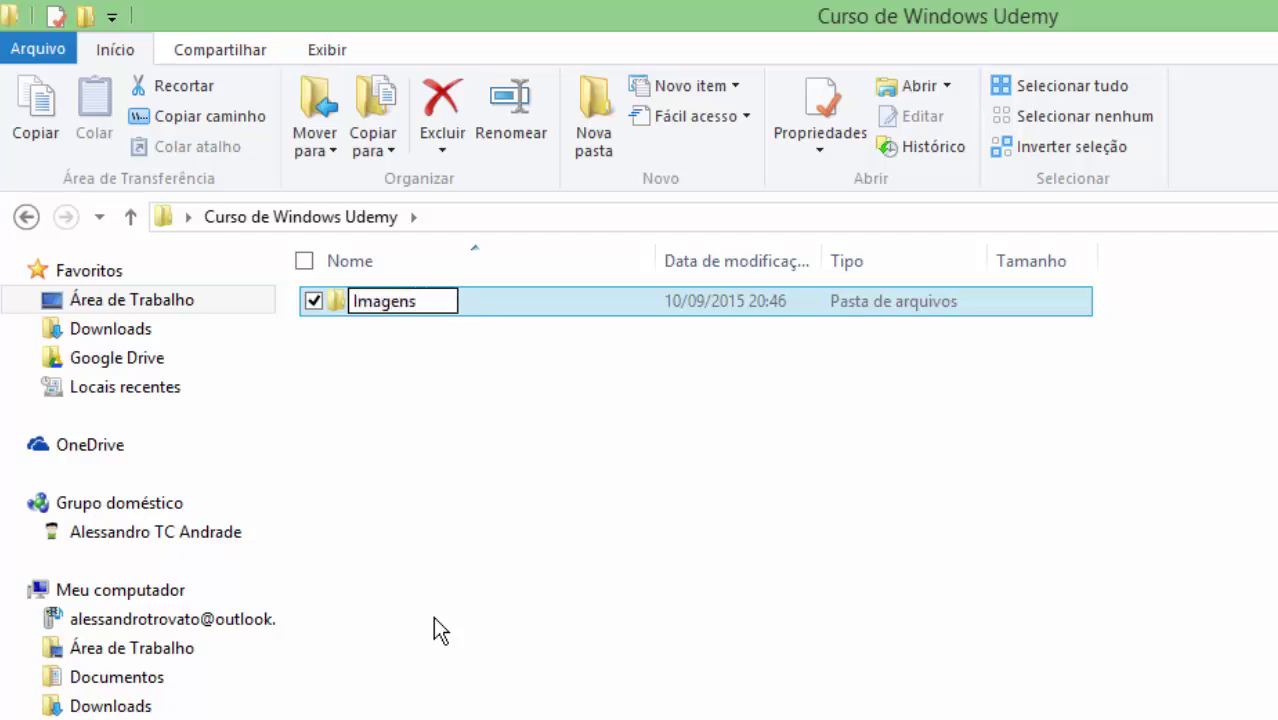
key("Return")
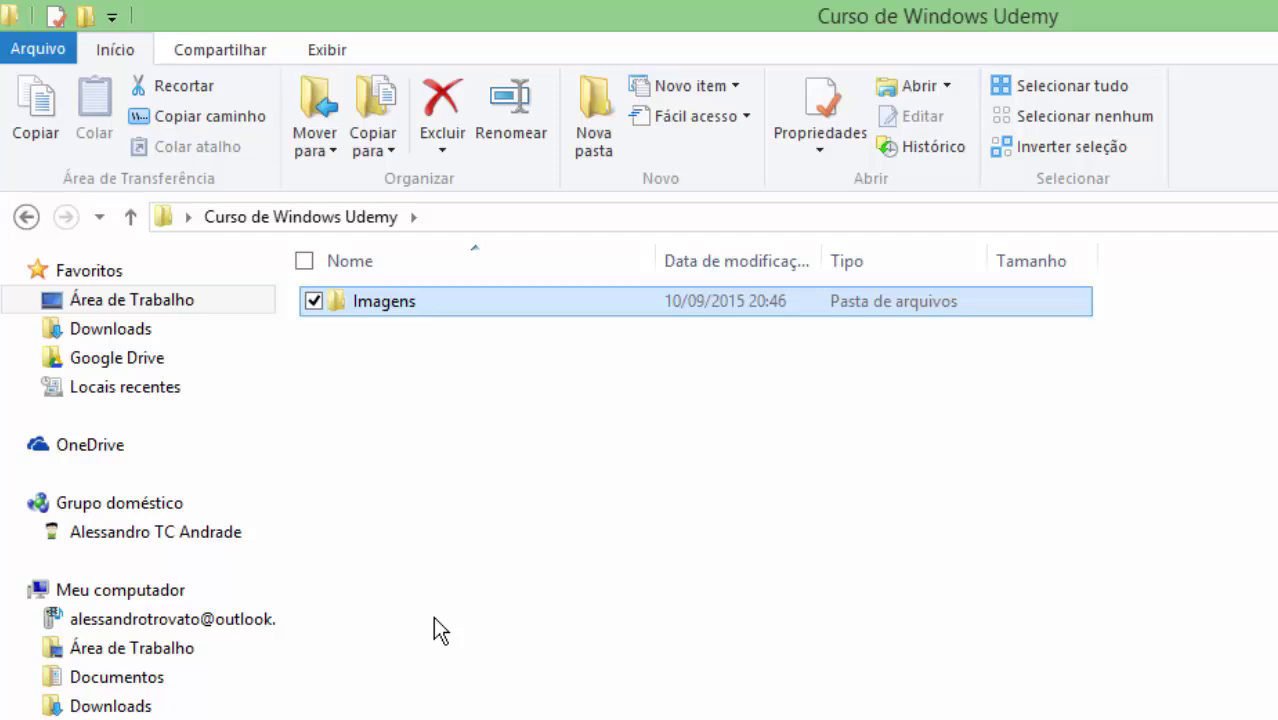
left_click(405, 382)
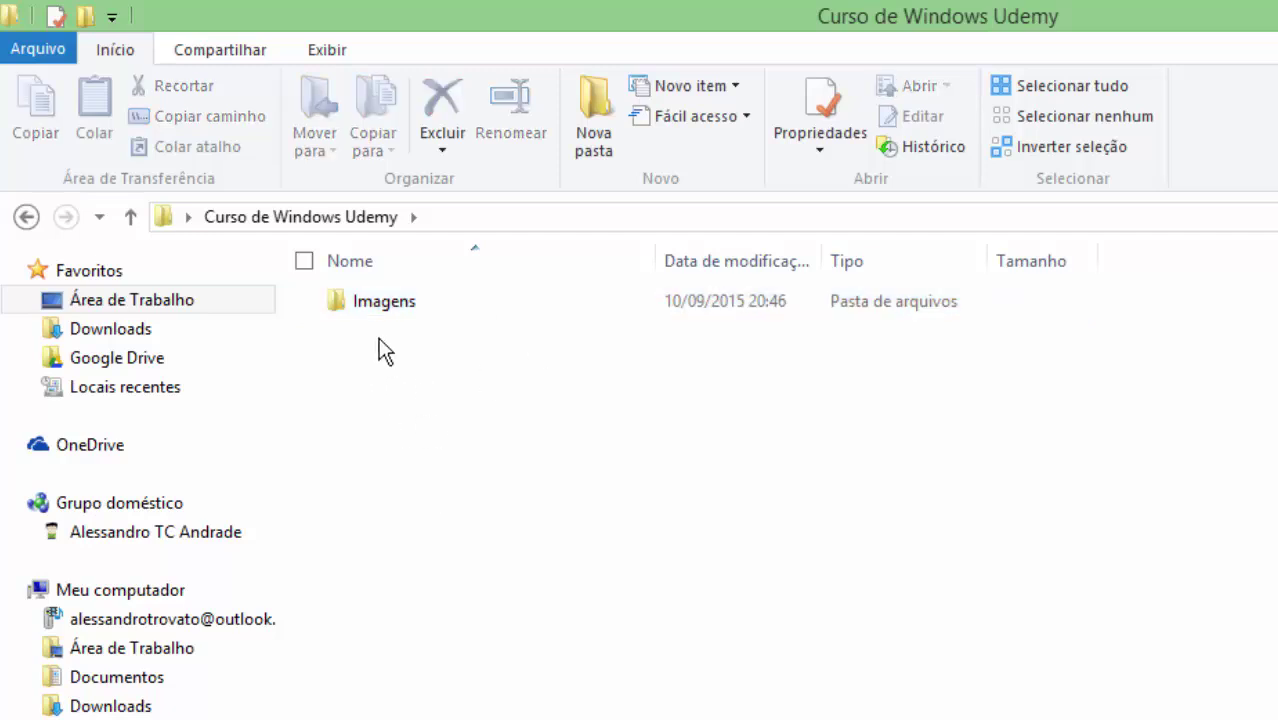
- Open the Imagens folder and create a subfolder named Viagens in it
double_click(436, 301)
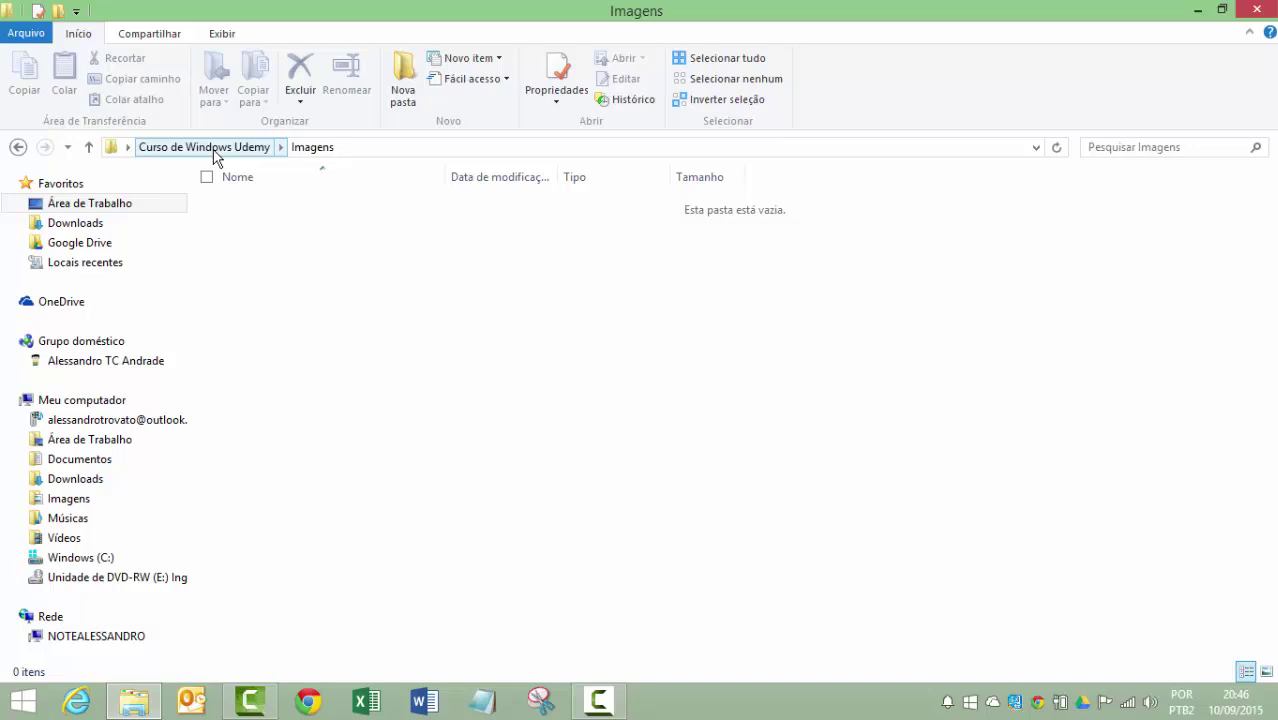
left_click(302, 250)
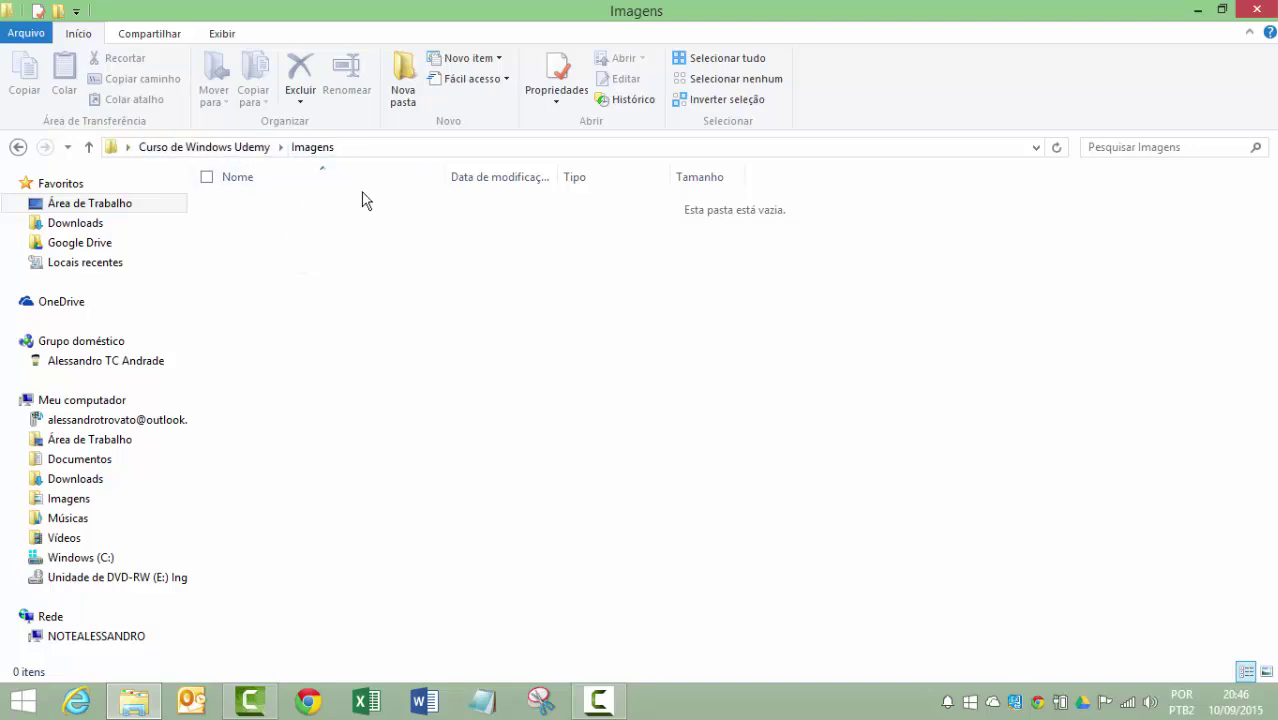
left_click(402, 94)
type("Viagens")
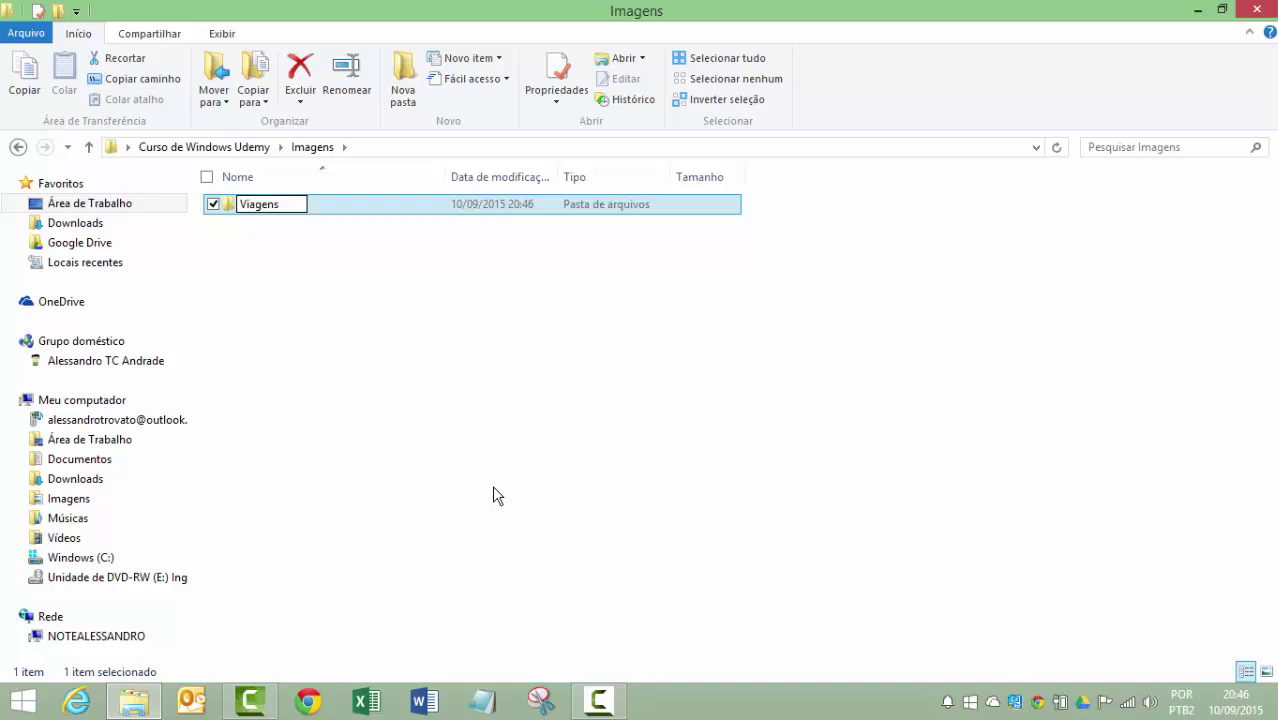
key("Return")
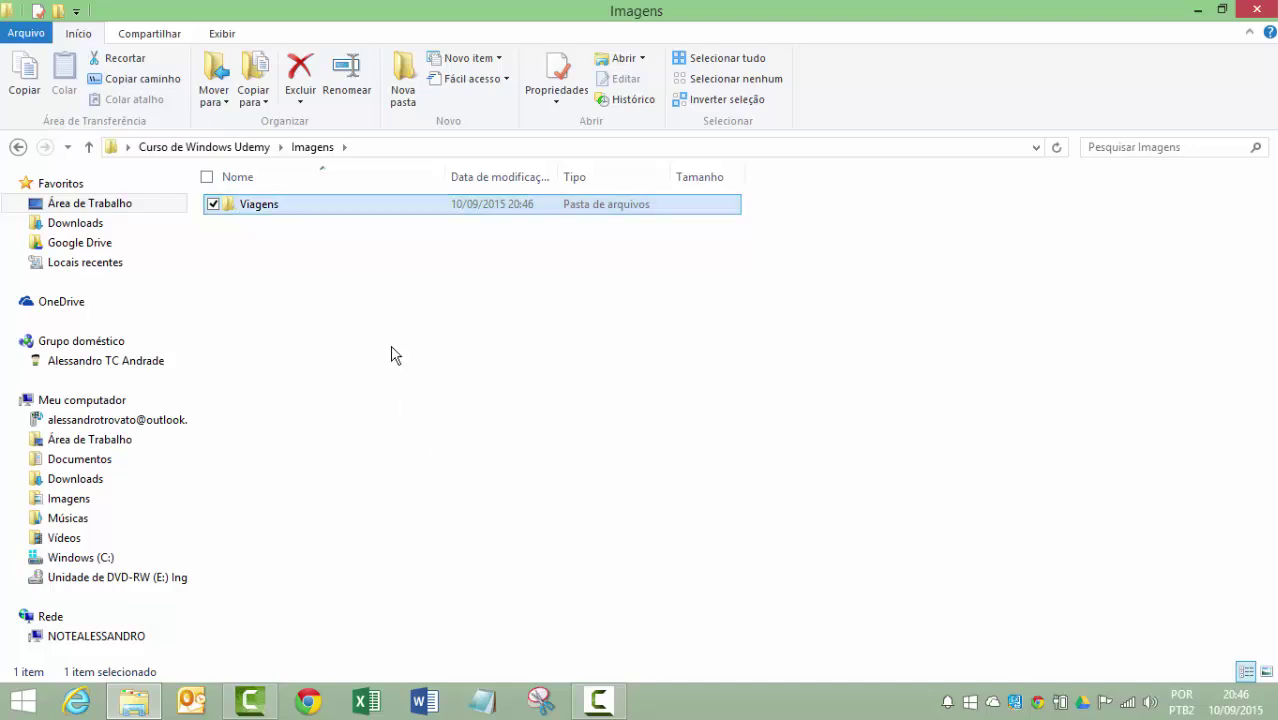
- Create two more subfolders in Imagens, named Editadas and Trabalho
left_click(405, 109)
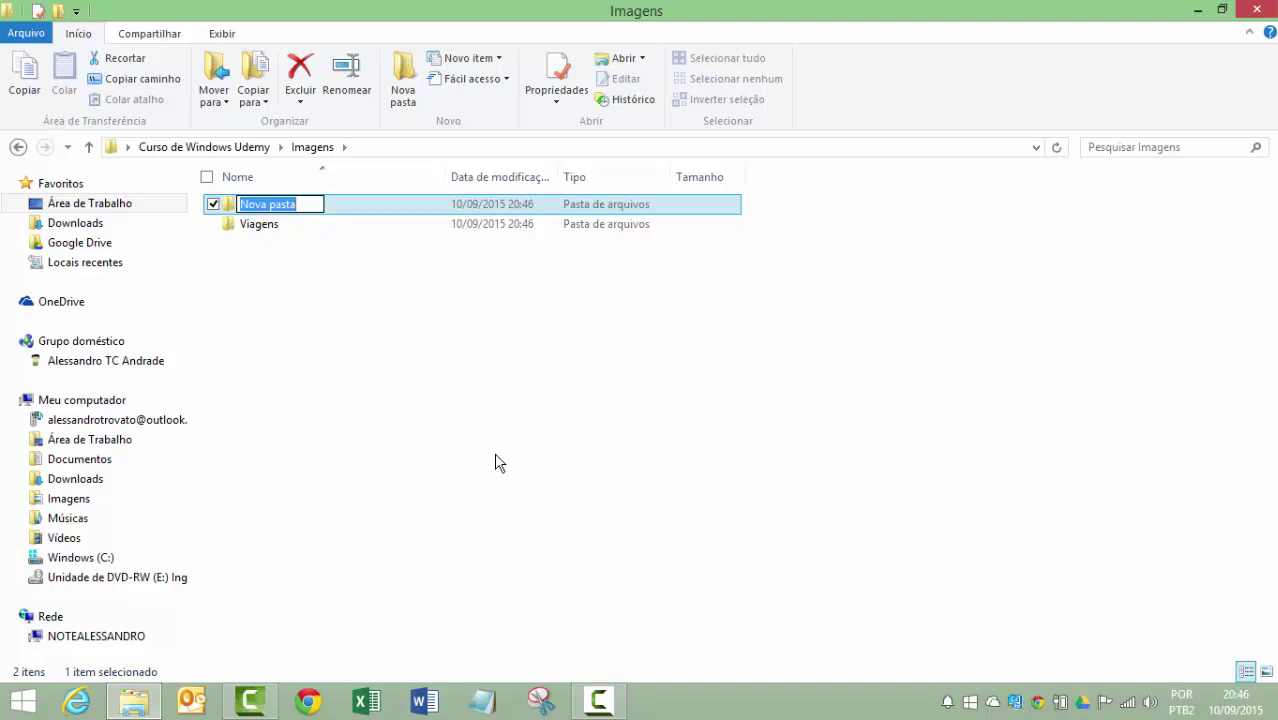
type("Editadas")
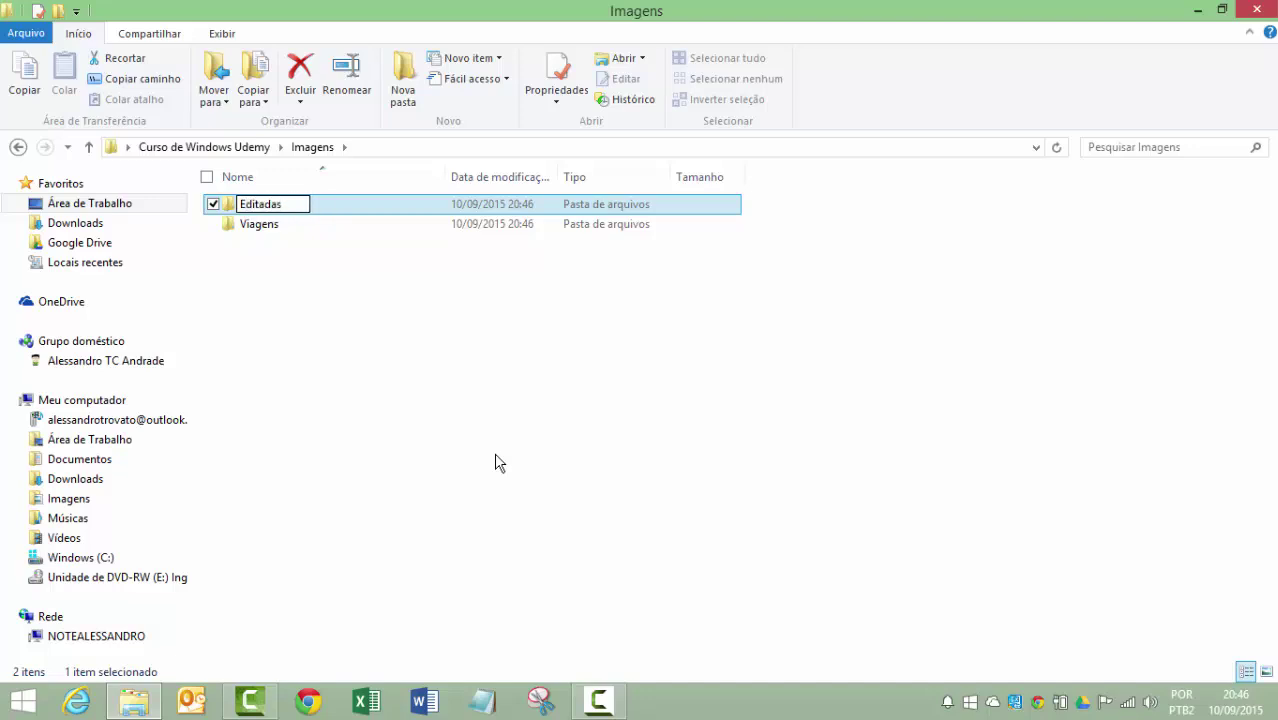
key("Return")
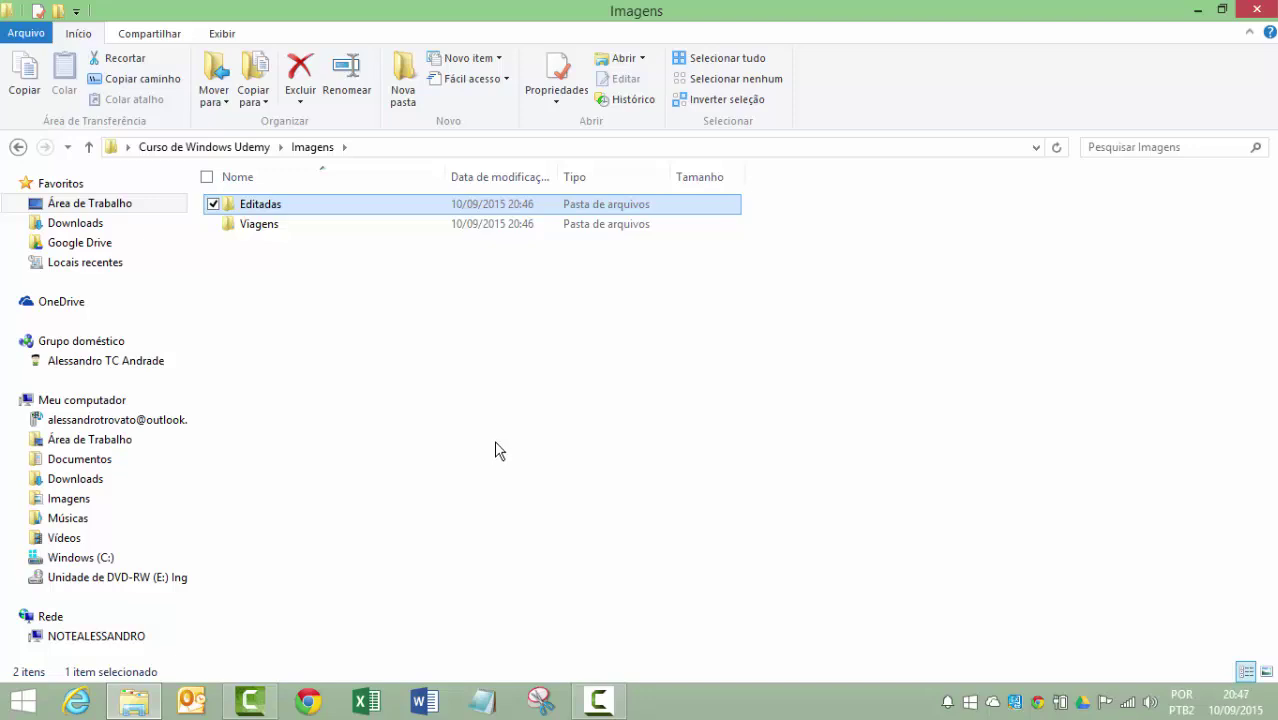
left_click(400, 90)
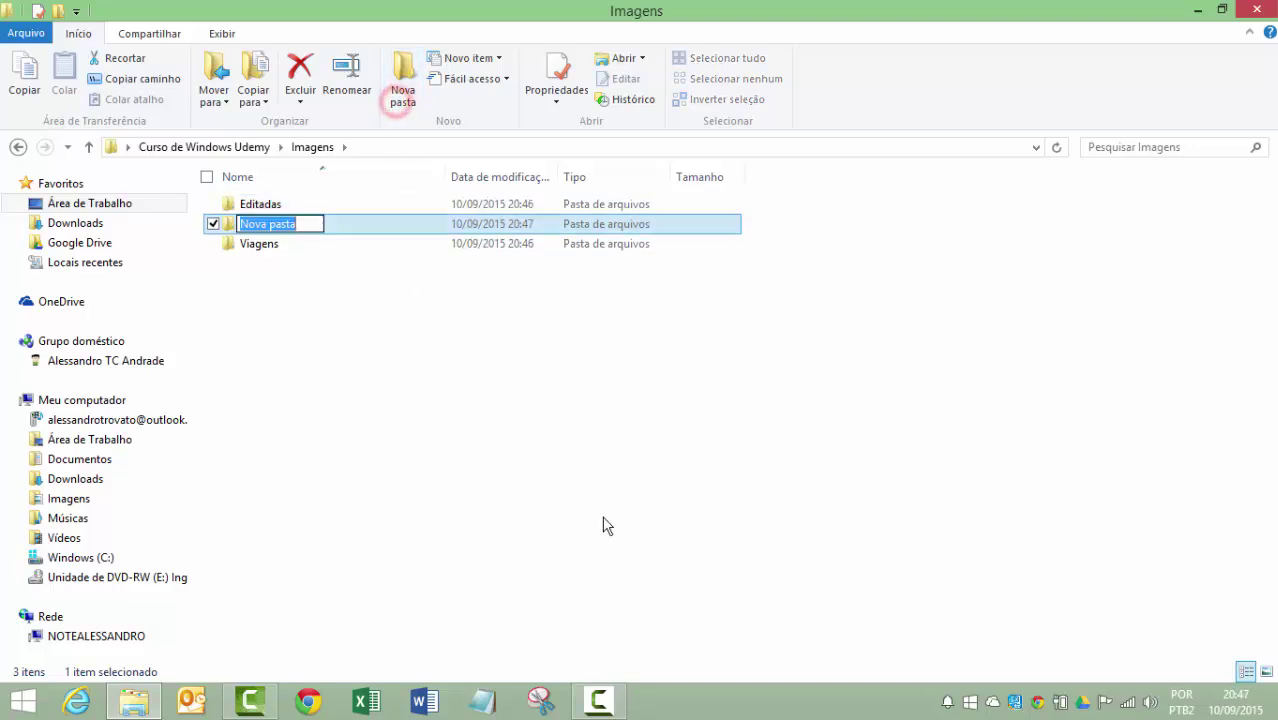
type("Trabalho")
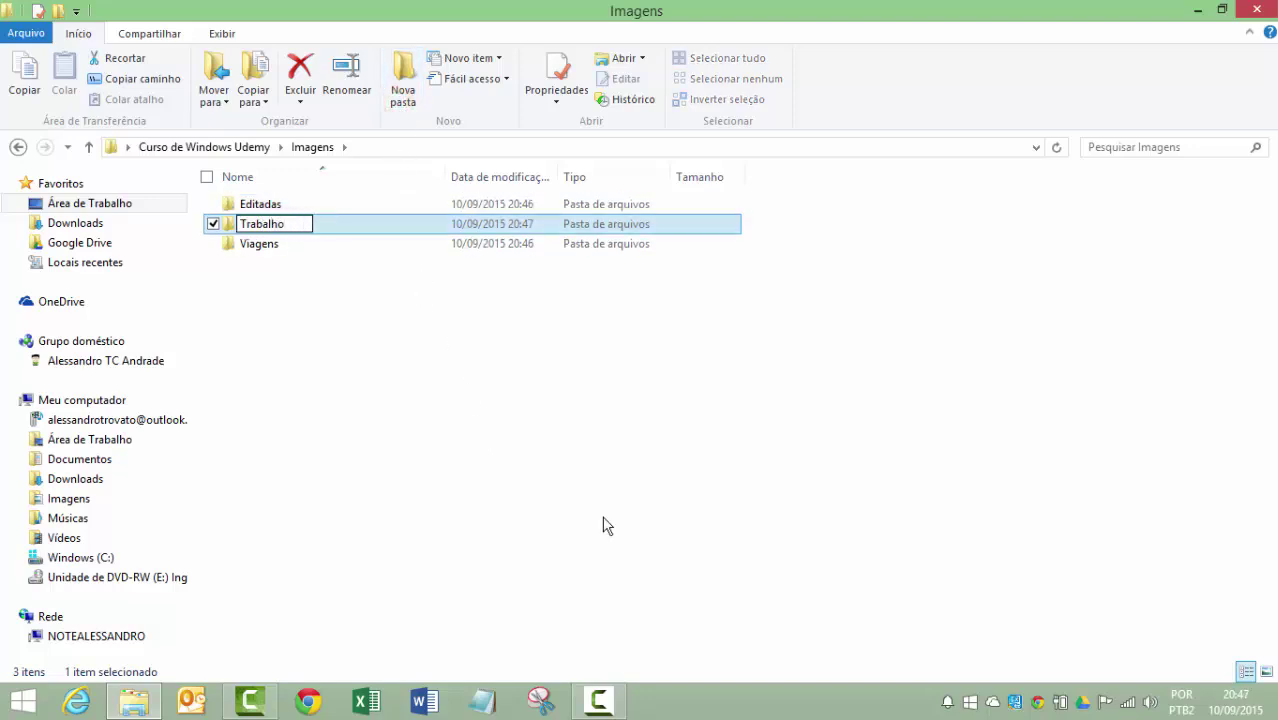
key("Return")
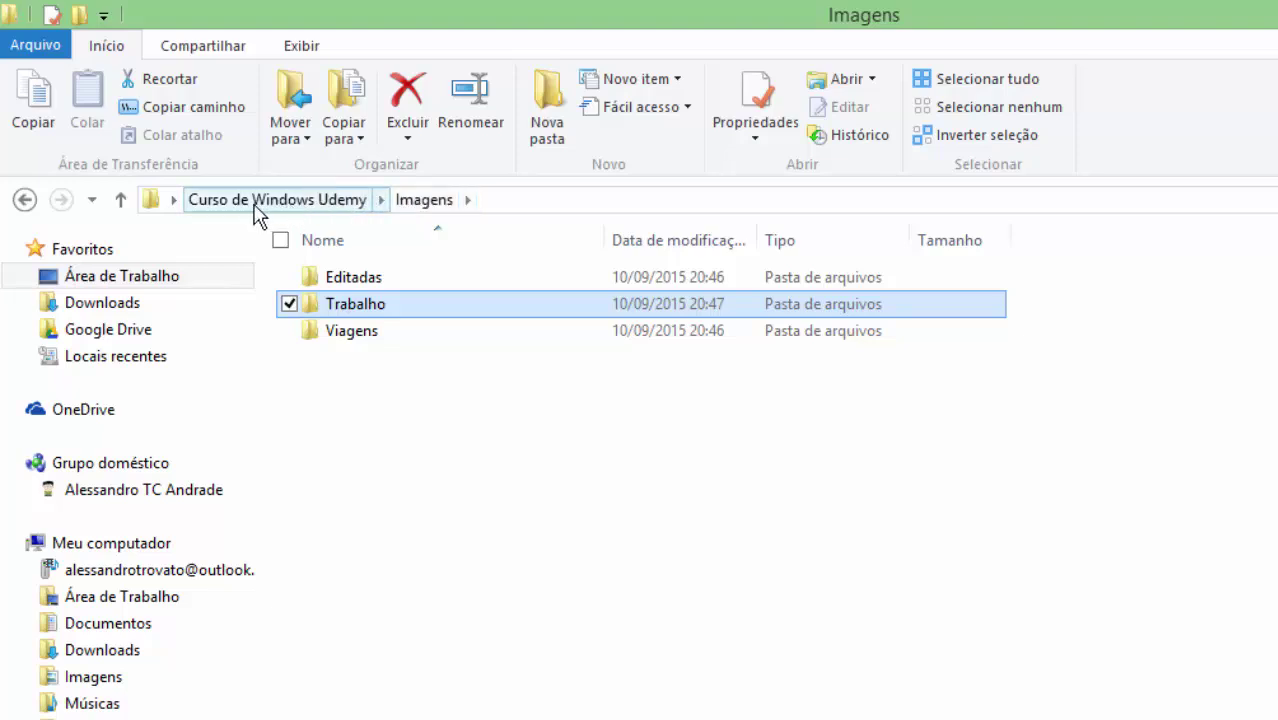
- Go back up to Curso de Windows Udemy, view Área de Trabalho, and reopen the course folder from there
left_click(121, 203)
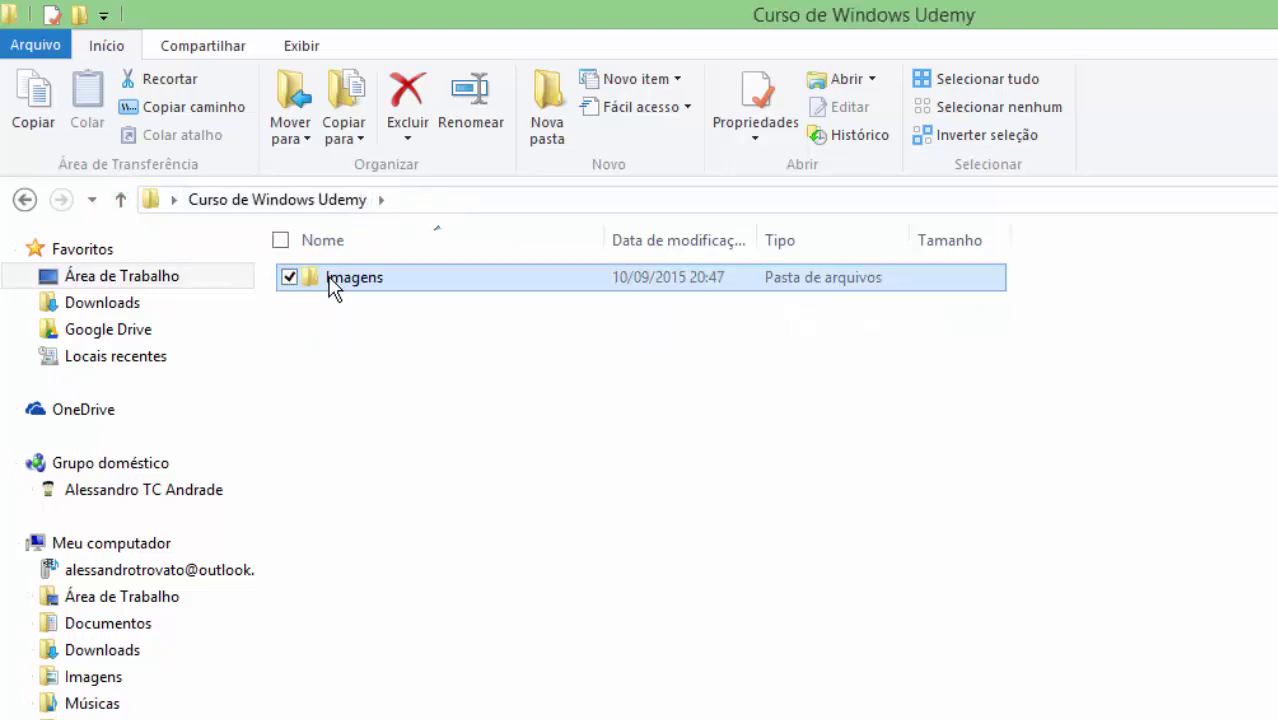
left_click(156, 293)
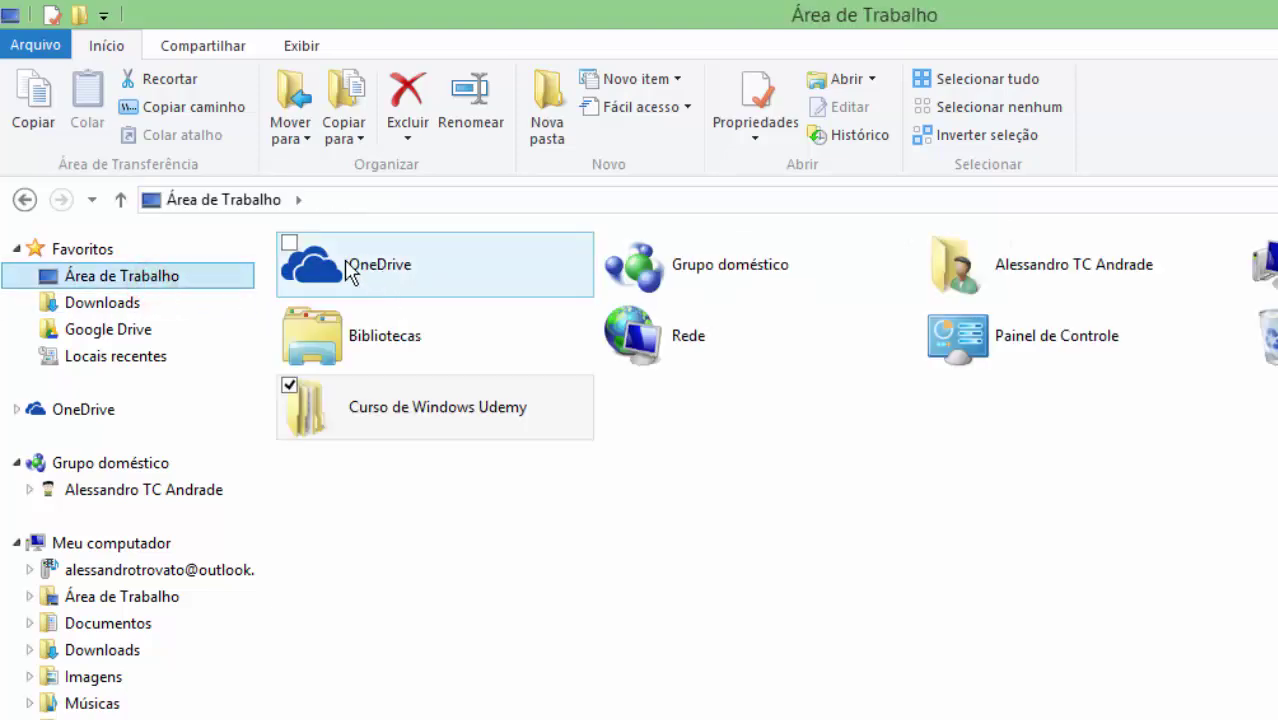
left_click(143, 275)
double_click(510, 414)
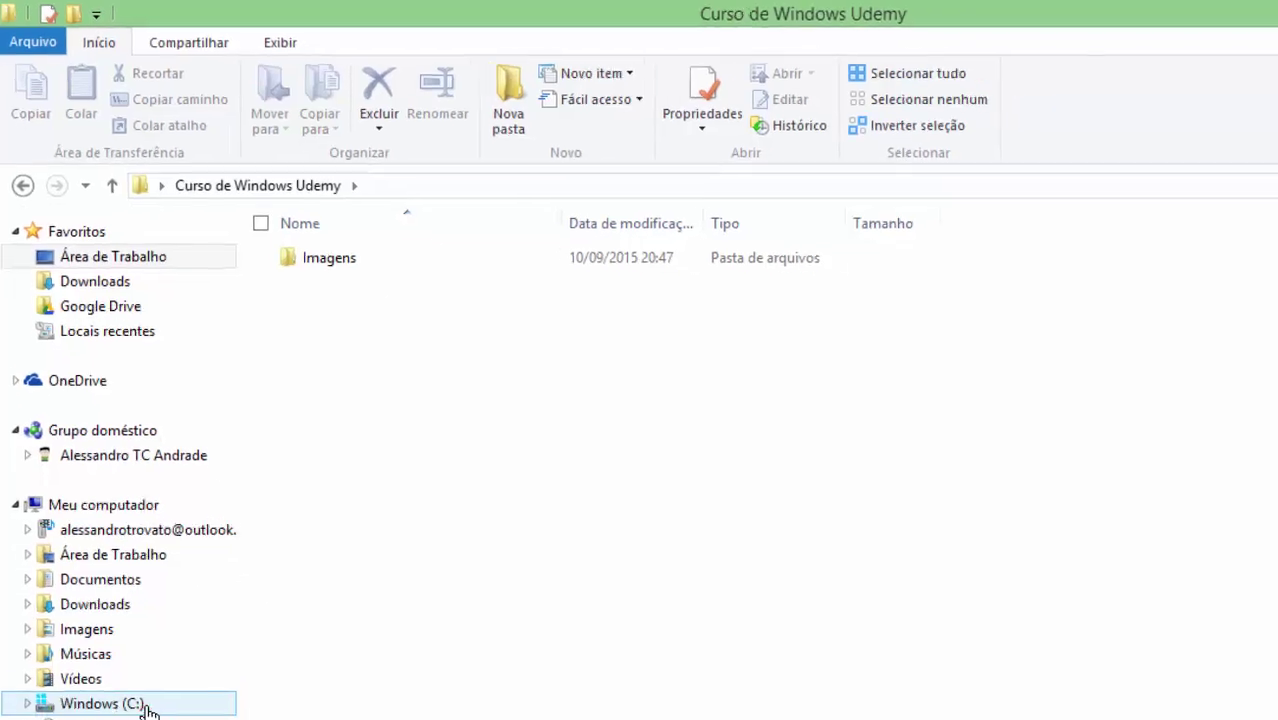
- Open the Windows (C:) drive and expand its folder tree through Usuários into the user's profile folder
left_click(130, 703)
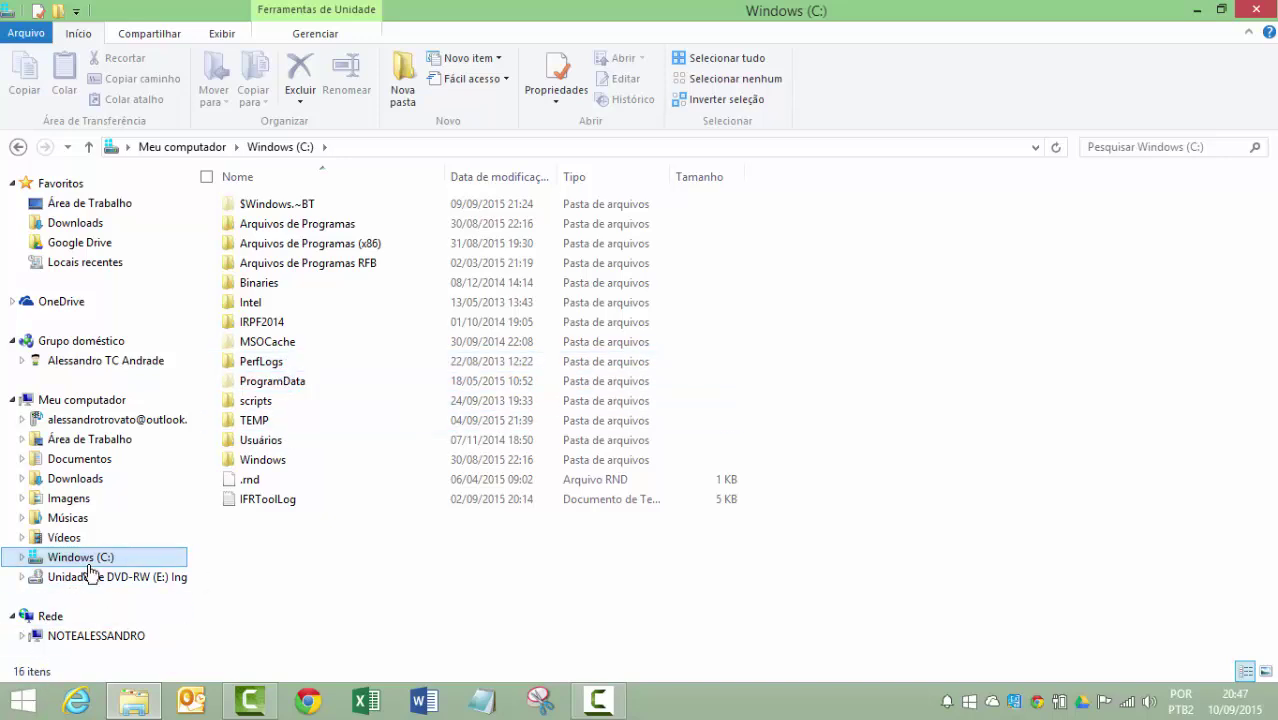
left_click(22, 557)
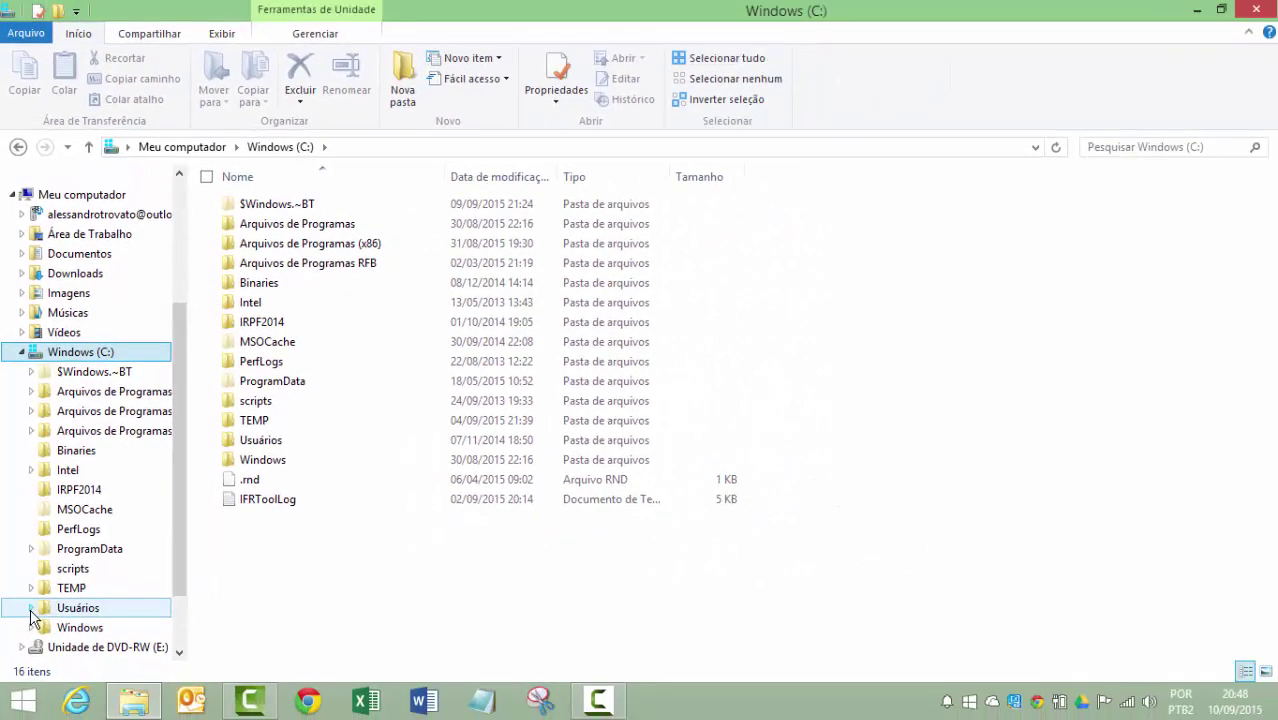
left_click(31, 609)
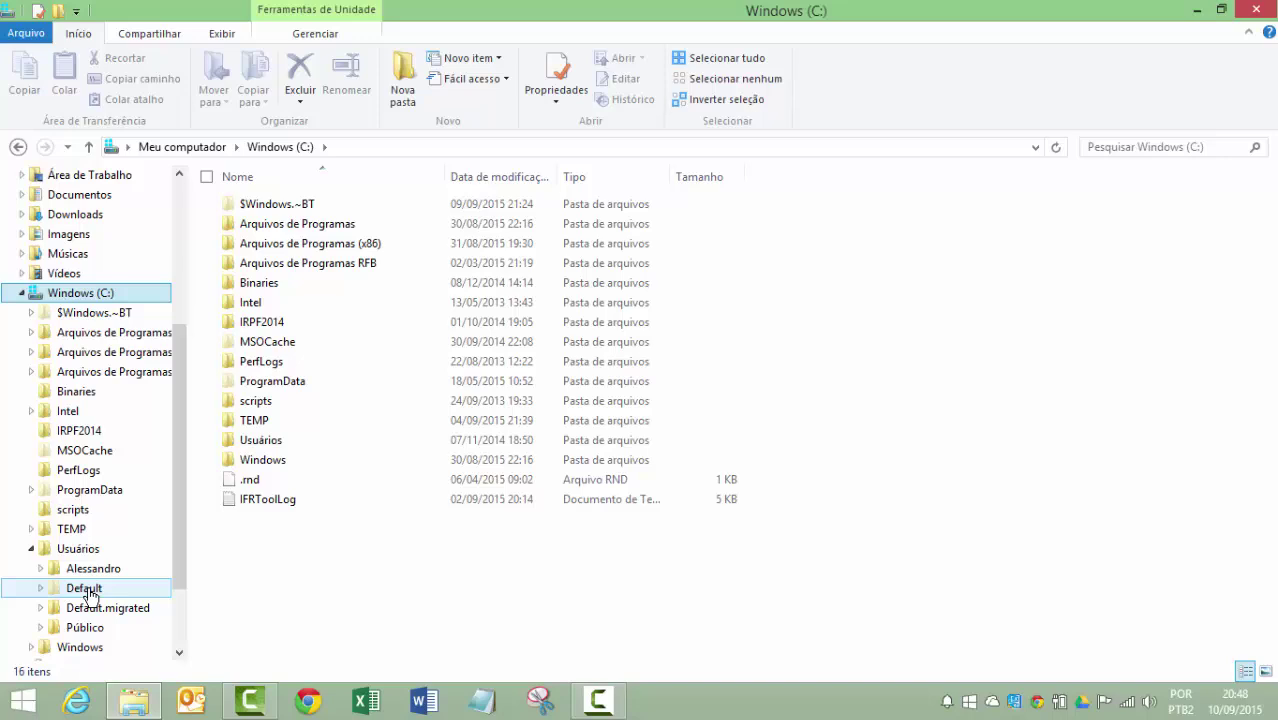
left_click(40, 568)
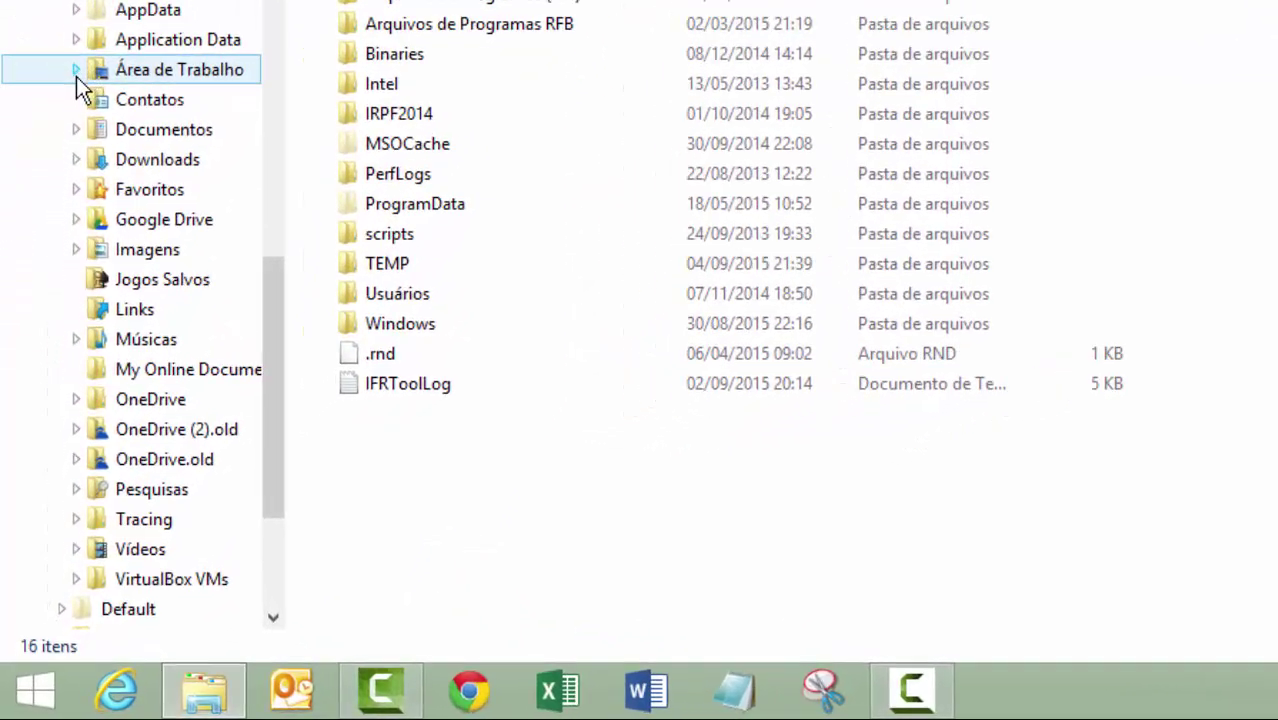
- Expand Área de Trabalho, Curso de Windows Udemy and Imagens in the folder tree, and widen the tree to show full names
left_click(74, 72)
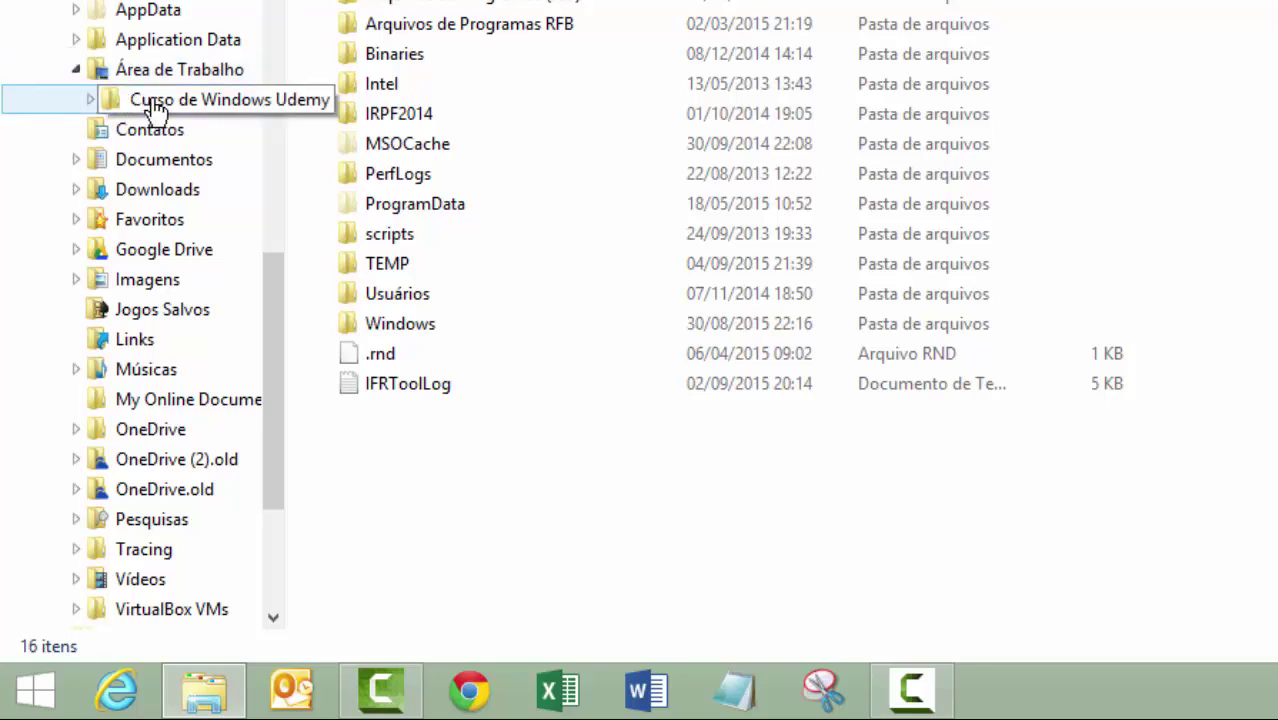
left_click(90, 100)
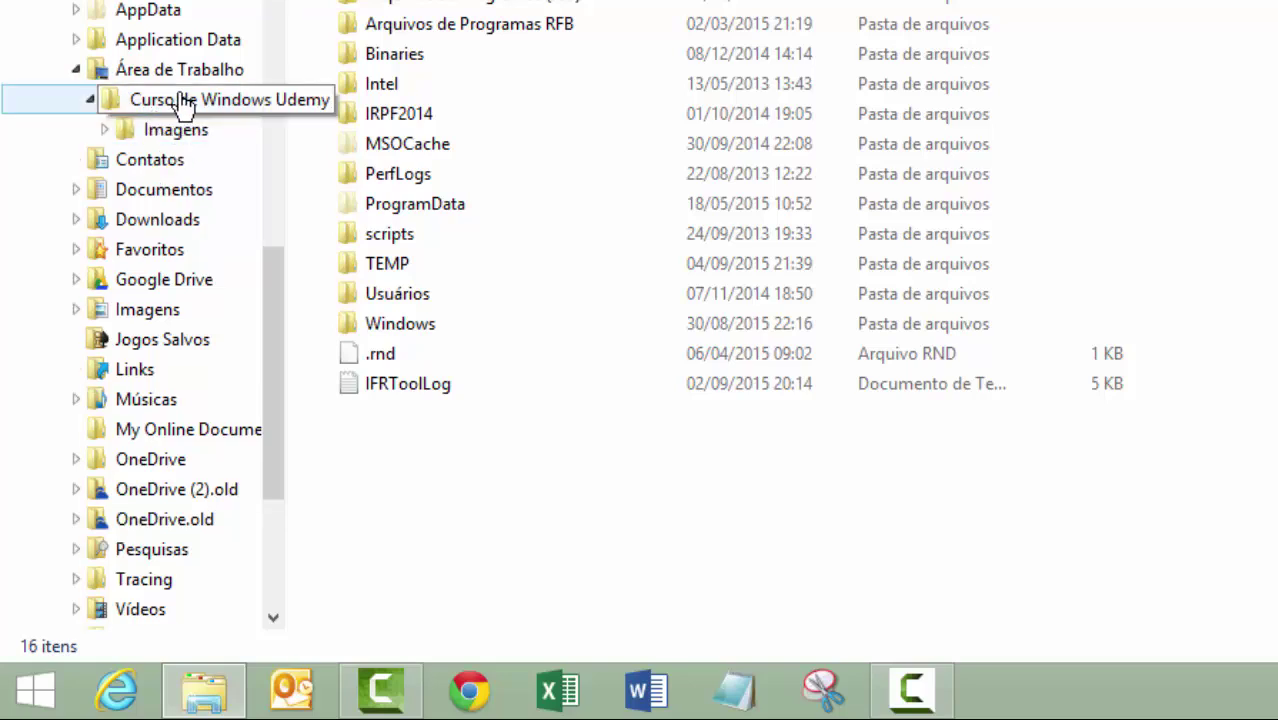
left_click(105, 130)
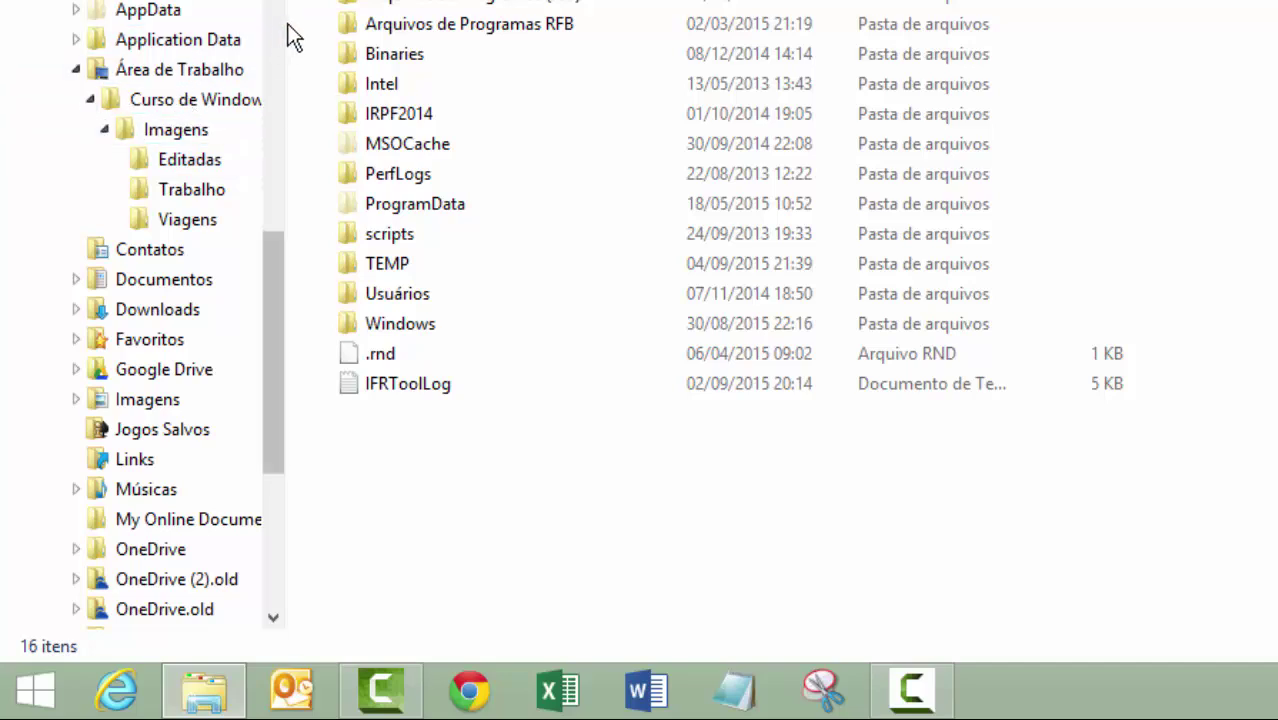
left_click_drag(287, 18, 386, 35)
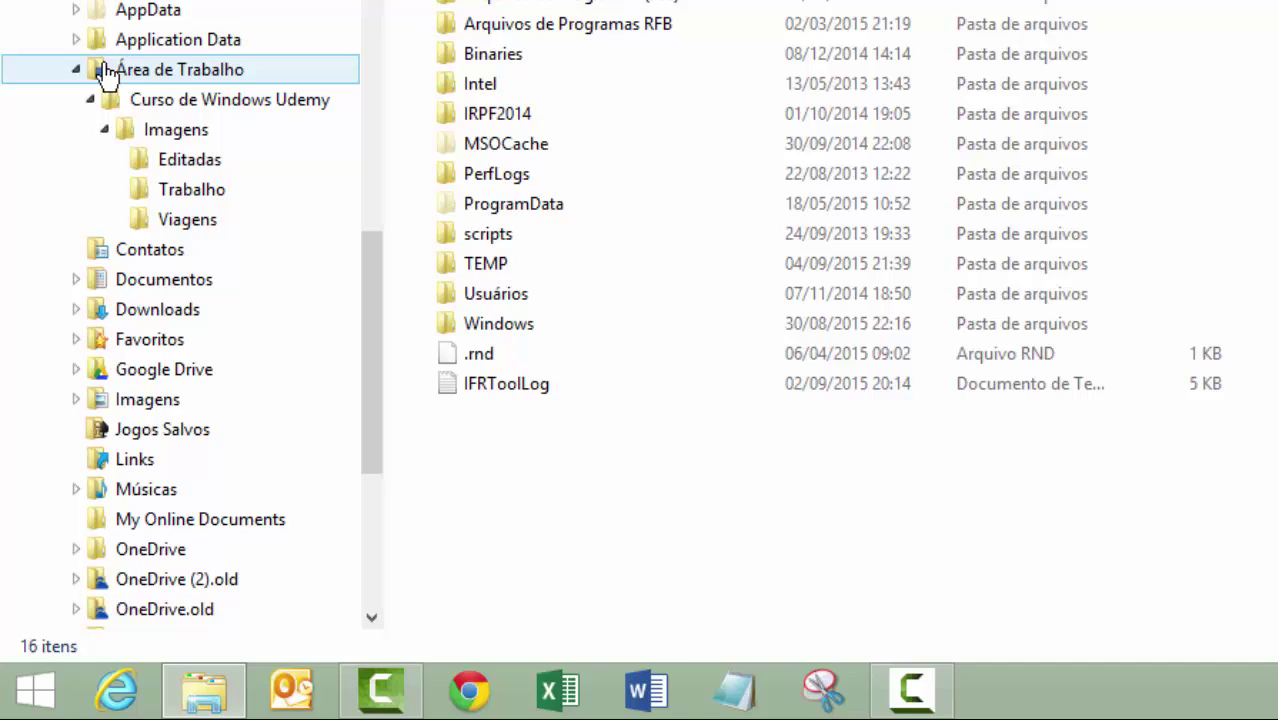
- Display the contents of Imagens from the folder tree and return to its parent, Curso de Windows Udemy
left_click(198, 133)
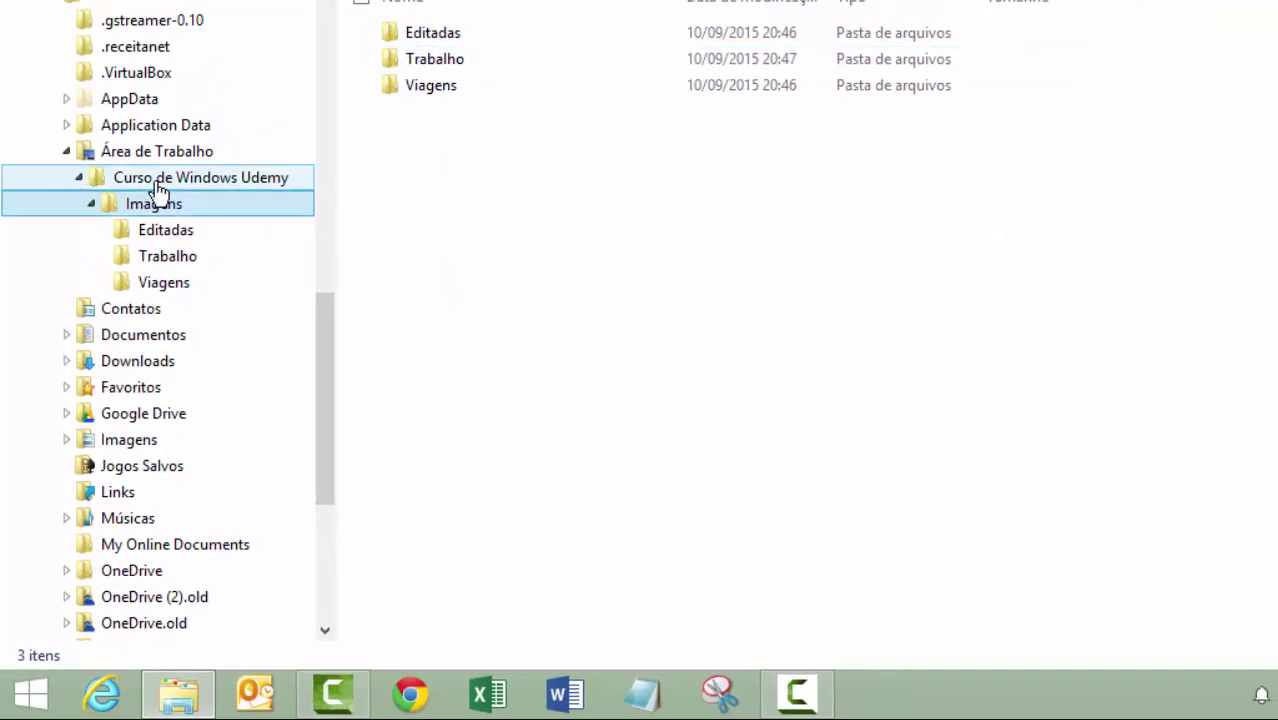
left_click(157, 184)
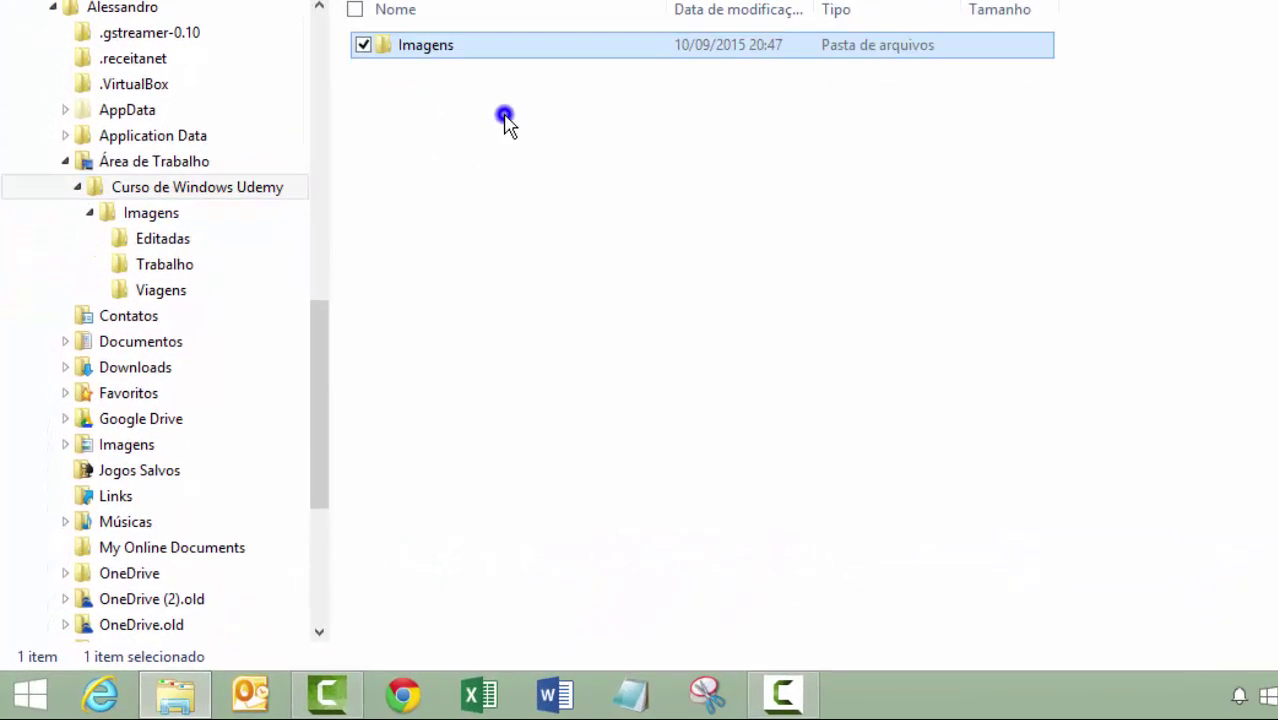
- Examine the commands available for the Imagens folder, then dismiss them without choosing any
right_click(388, 258)
left_click(1206, 268)
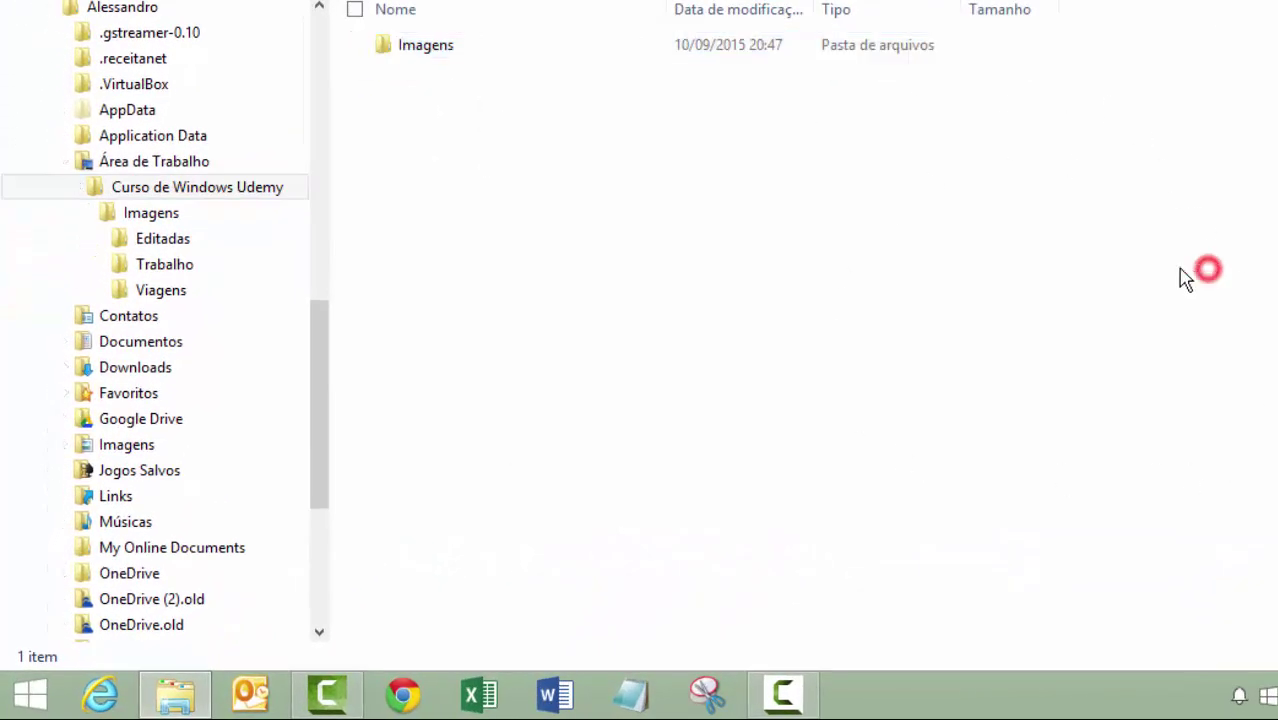
left_click(436, 52)
right_click(436, 52)
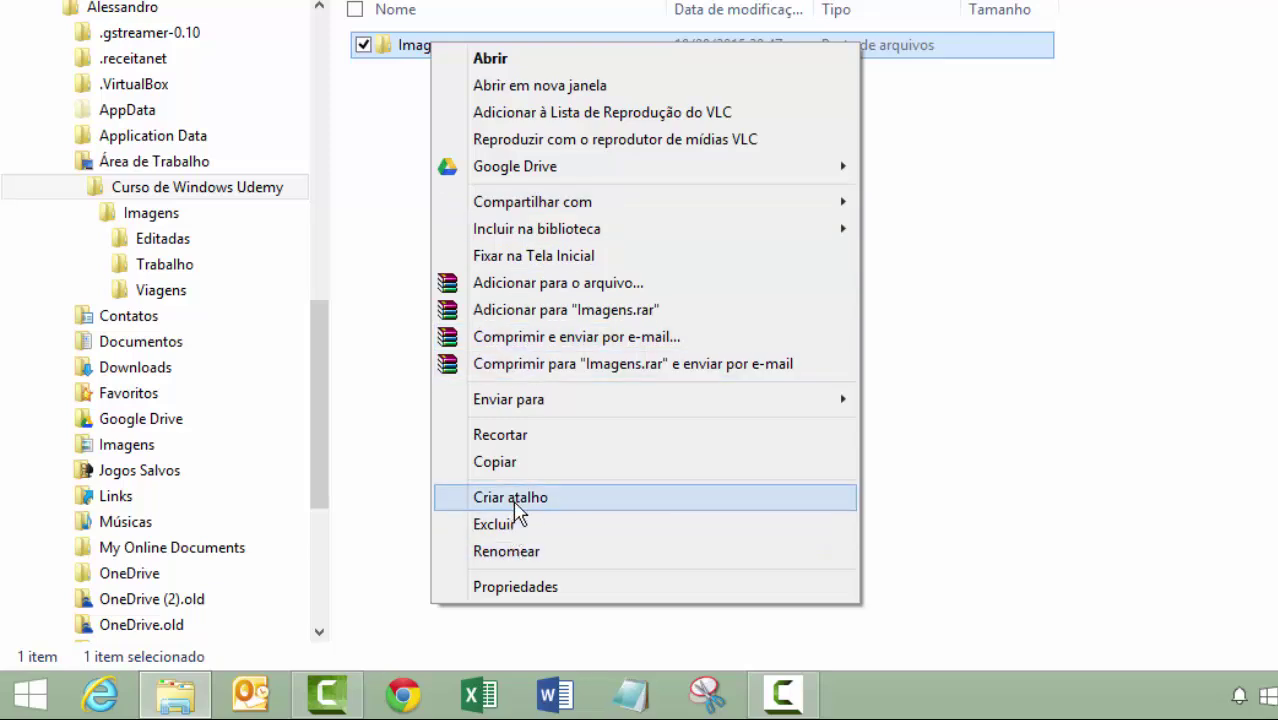
left_click(990, 262)
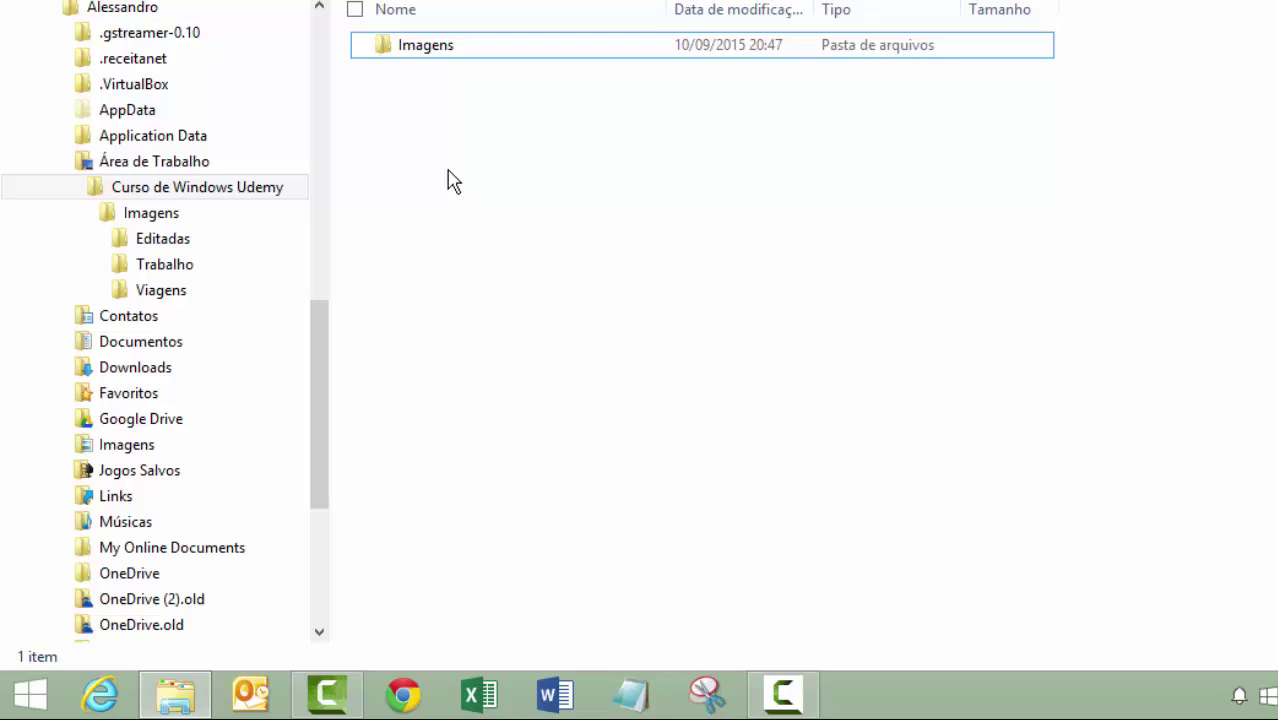
right_click(714, 171)
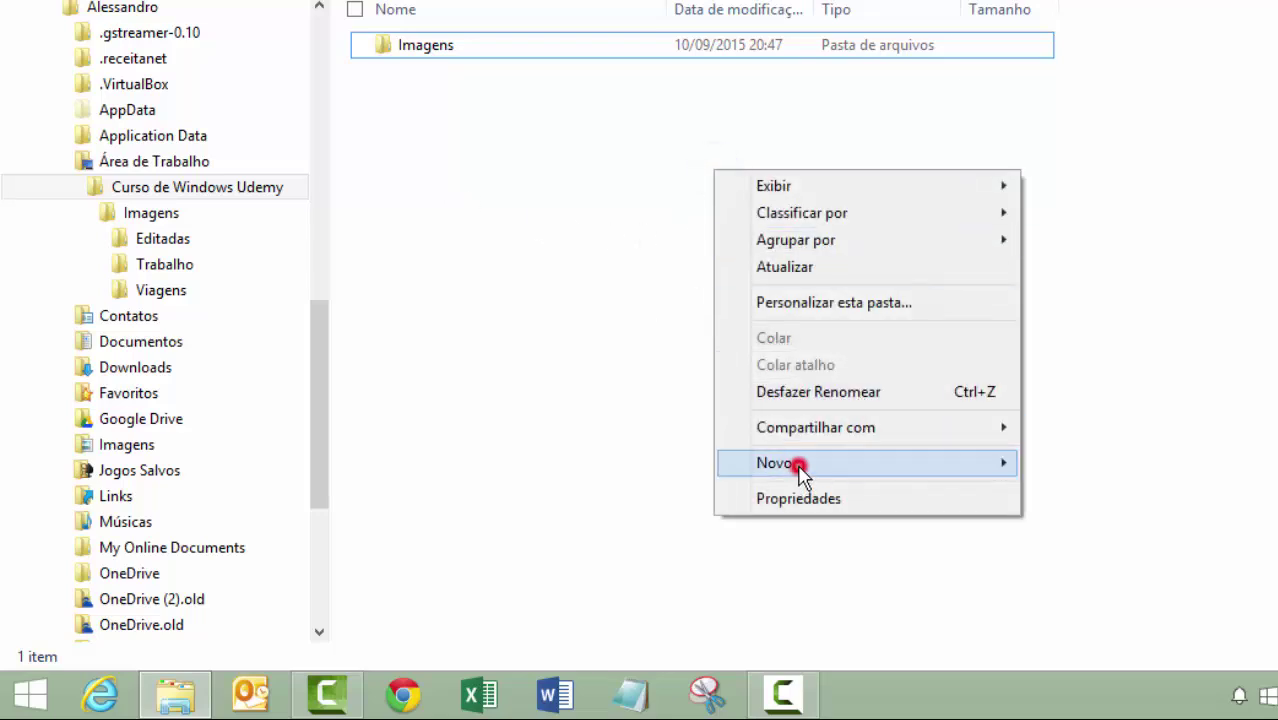
left_click(968, 465)
left_click(902, 464)
left_click(904, 464)
key("Escape")
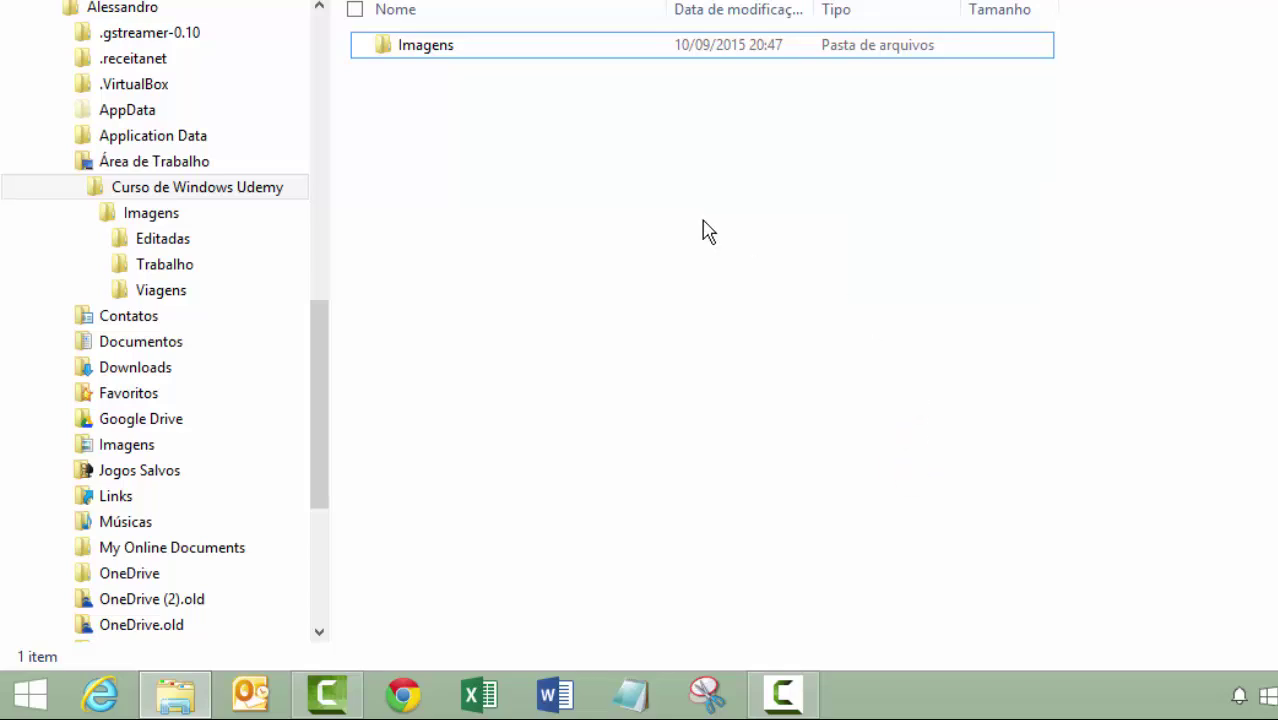
- Create a folder named Documentos do Word inside Curso de Windows Udemy
right_click(703, 230)
left_click(802, 513)
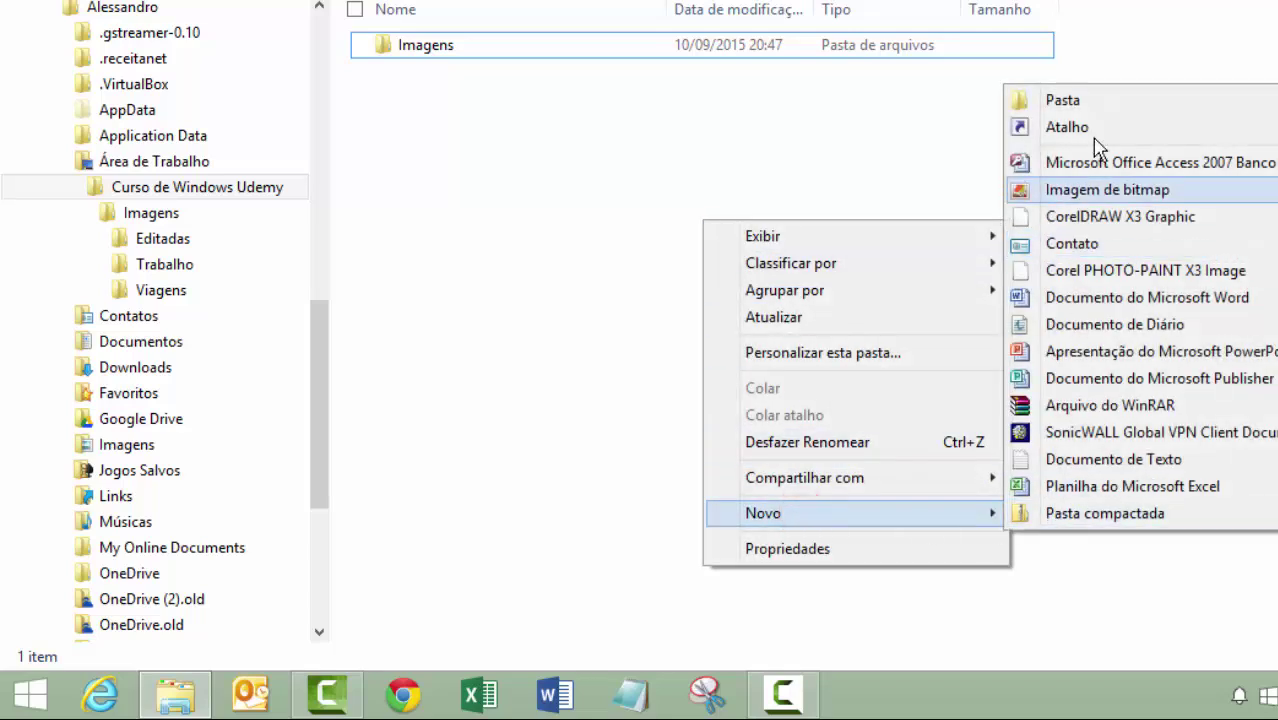
left_click(1100, 108)
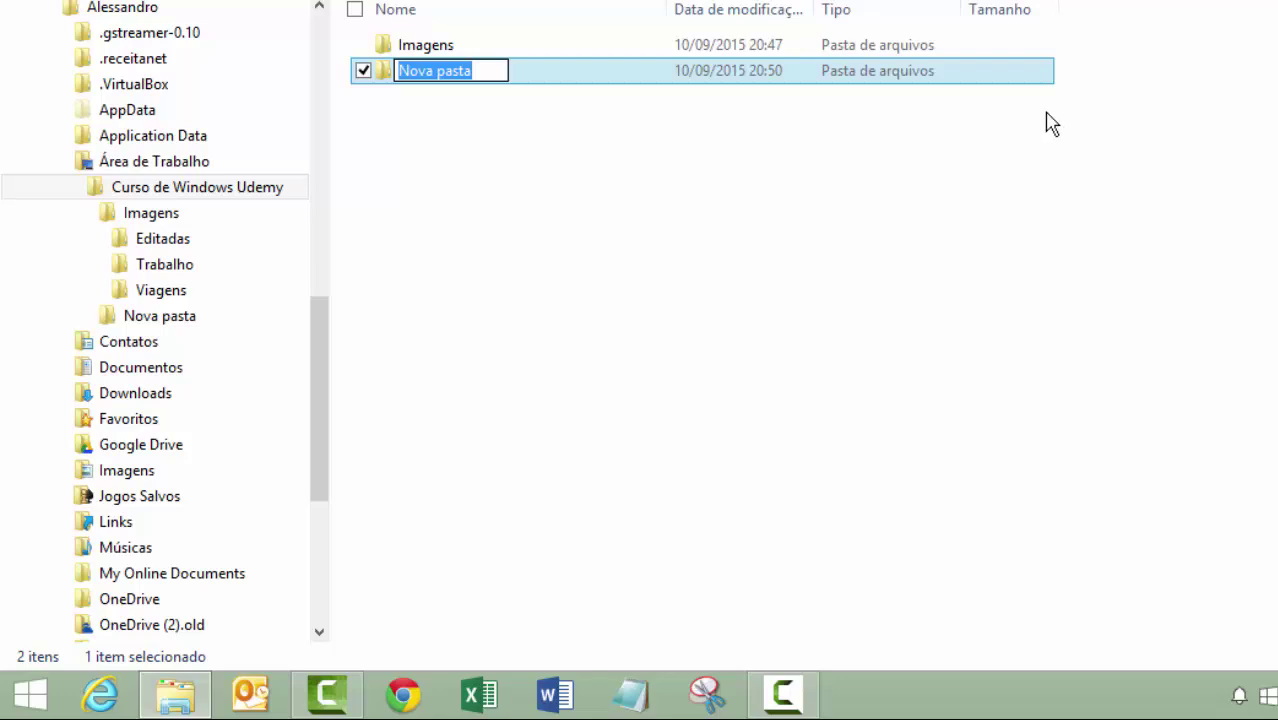
type("Doc")
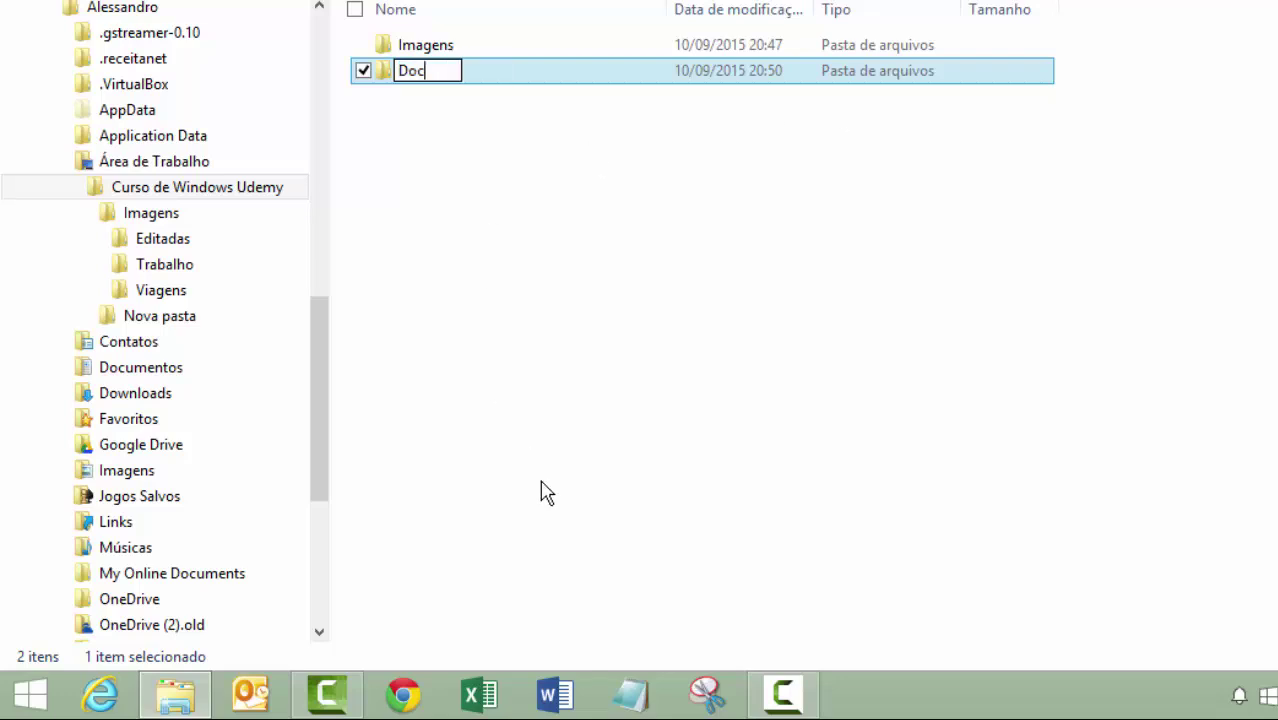
type("umentos do Word")
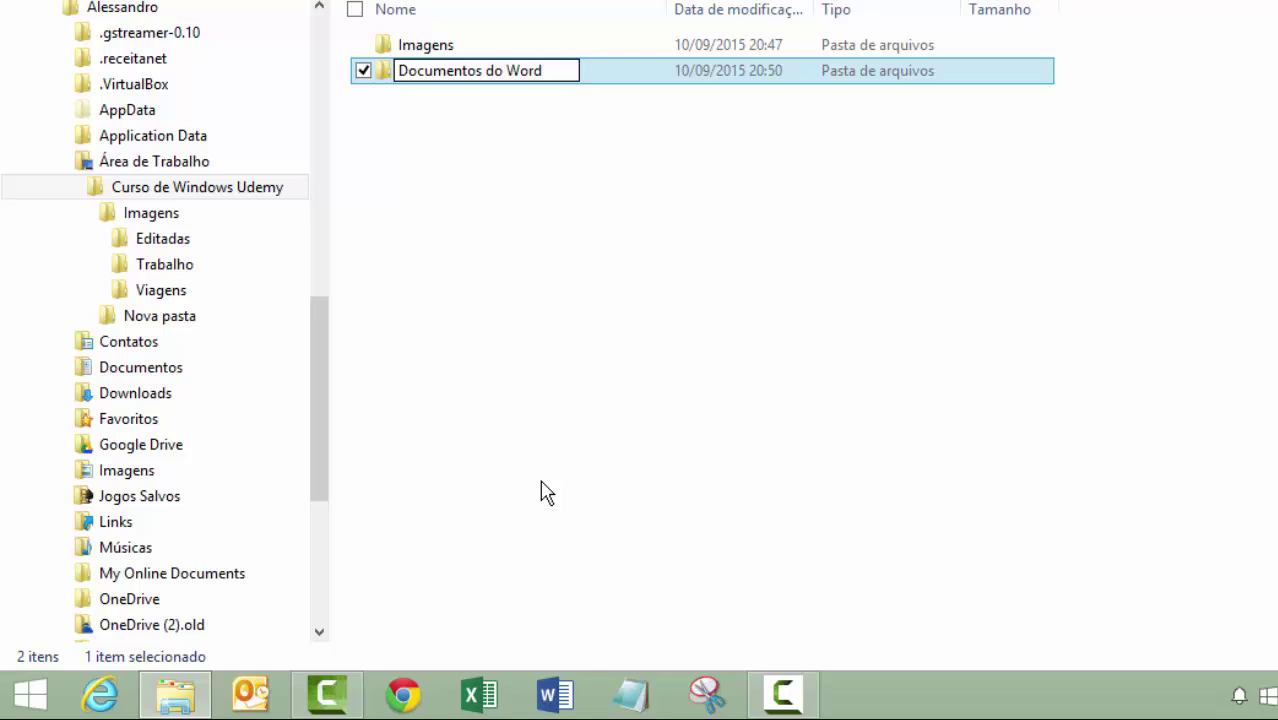
key("Return")
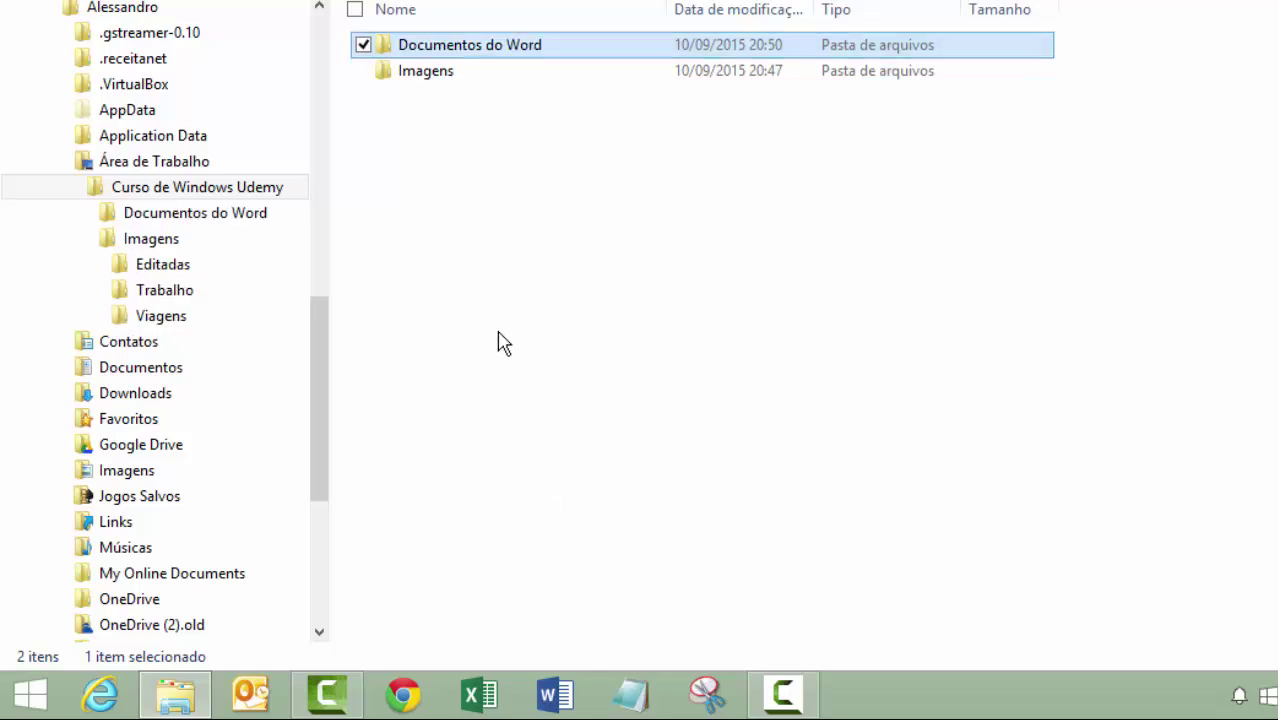
- Create a folder named Documentos do Excel inside Curso de Windows Udemy
right_click(627, 205)
left_click(724, 492)
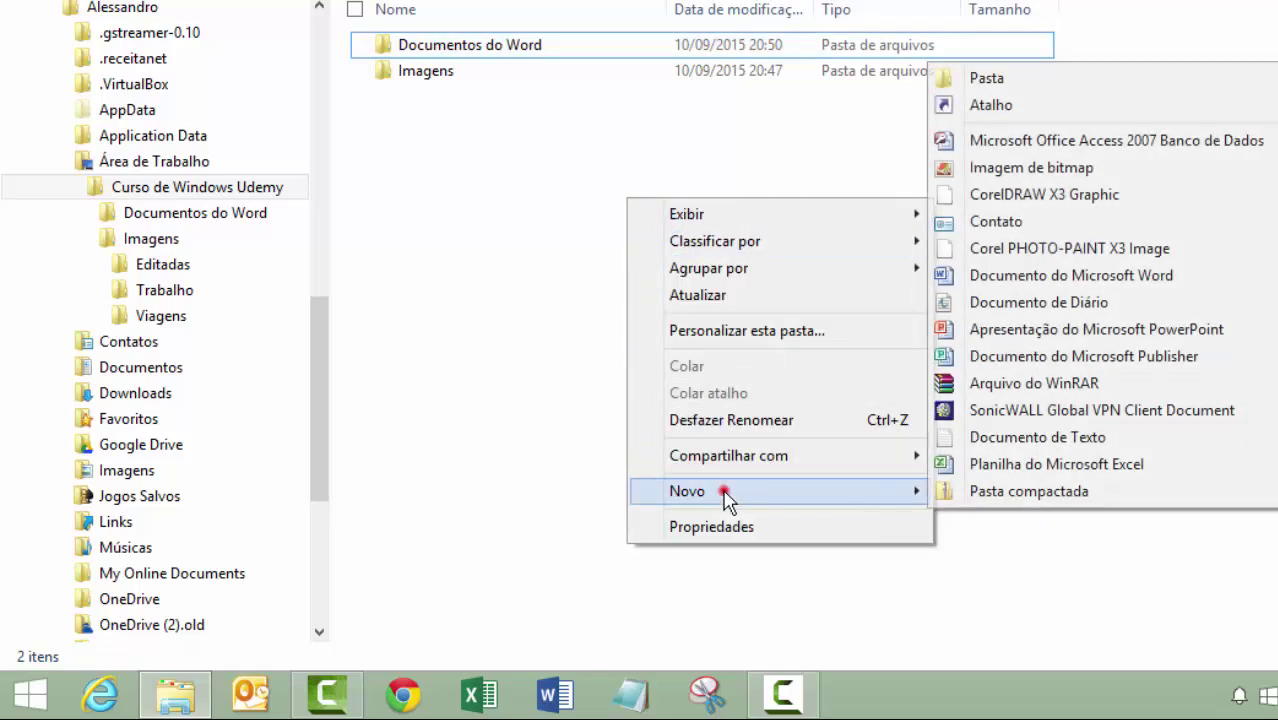
left_click(1127, 79)
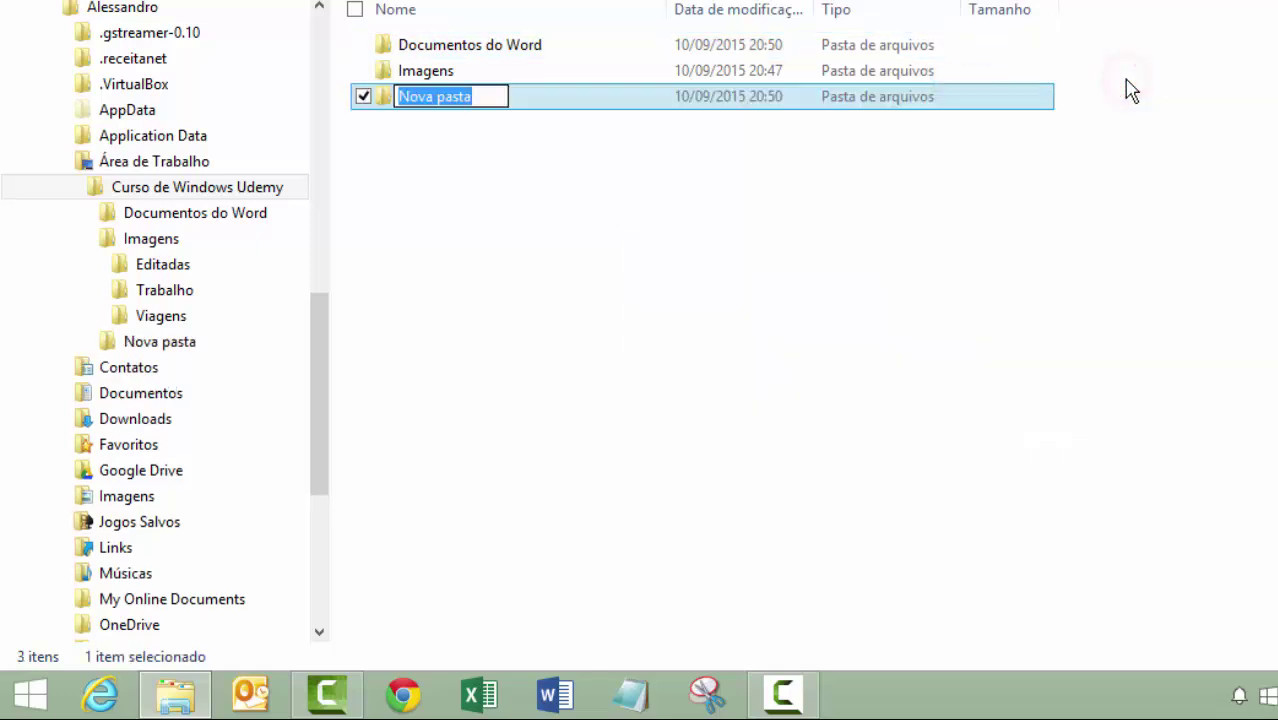
type("Documentos")
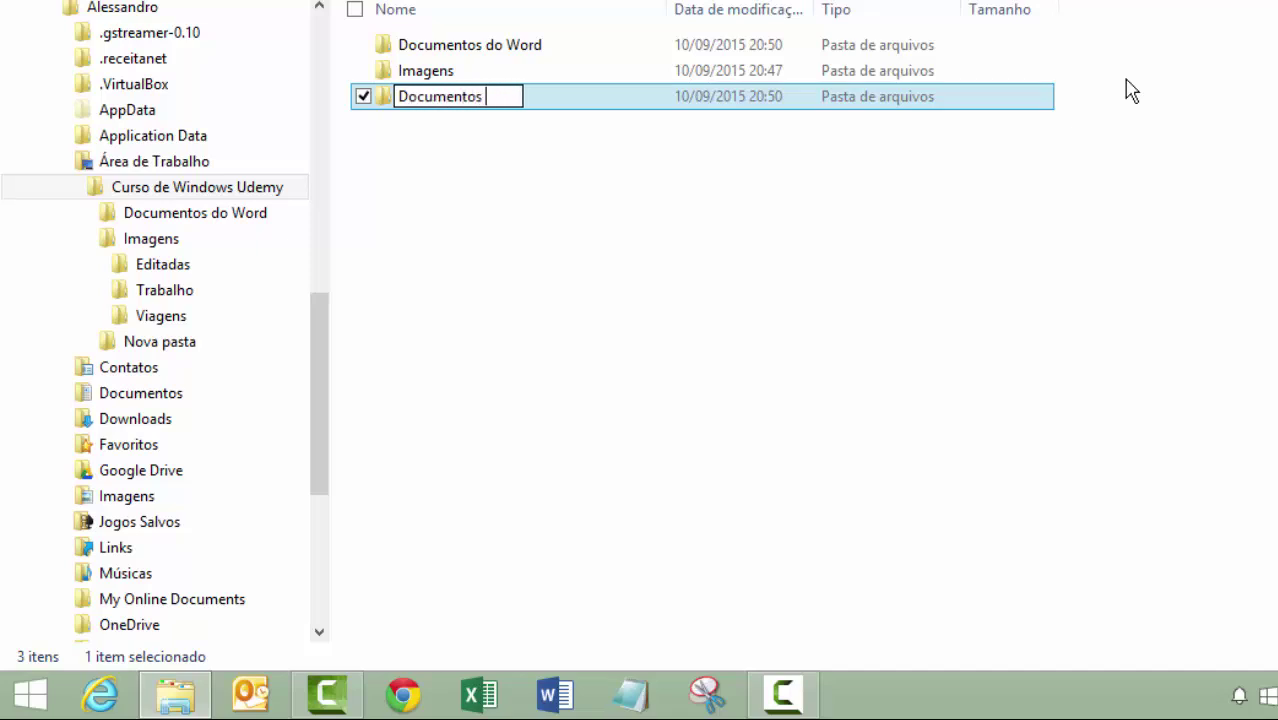
type(" do Excel")
key("Return")
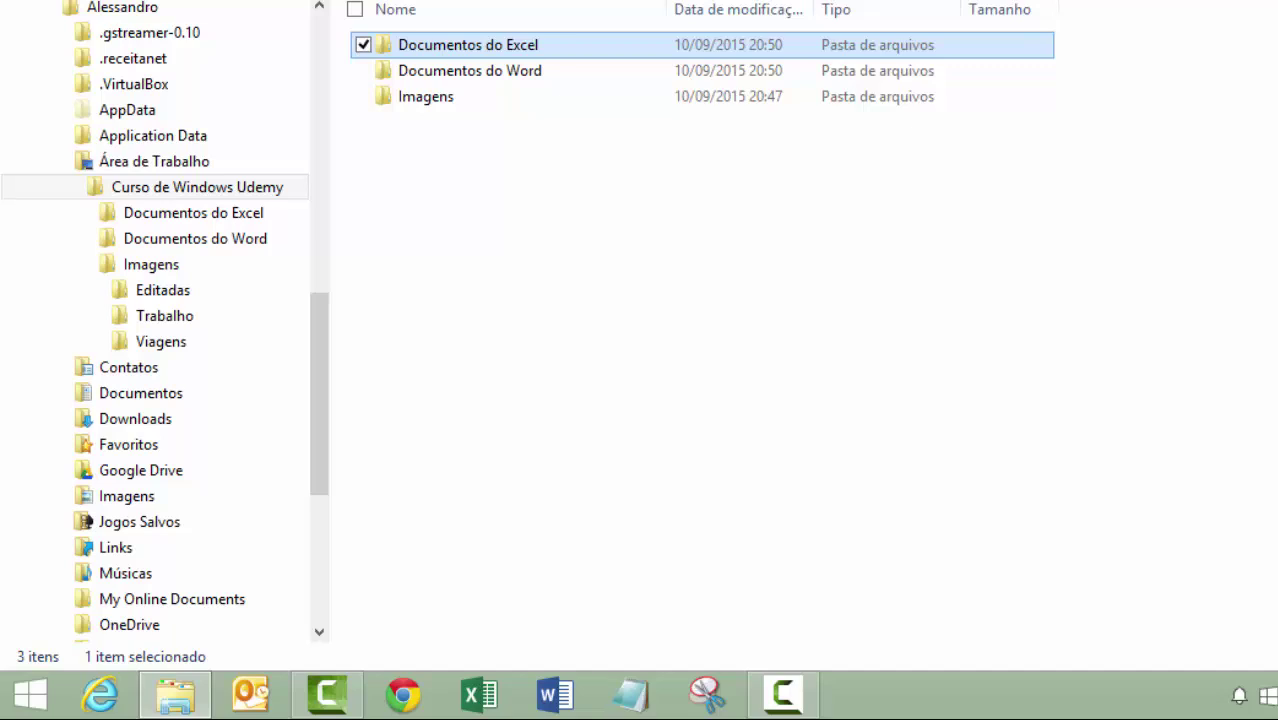
- Create a folder named Músicas inside Curso de Windows Udemy
key("ctrl+shift+n")
type("Músicas")
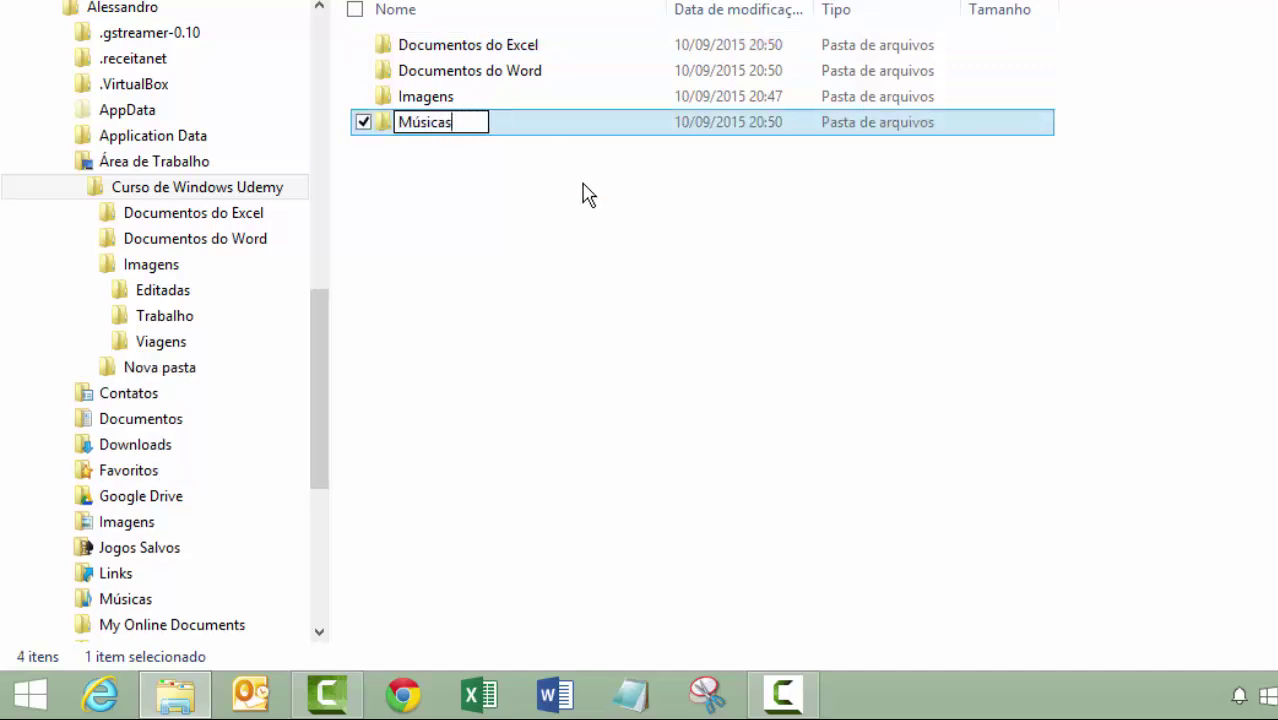
key("Return")
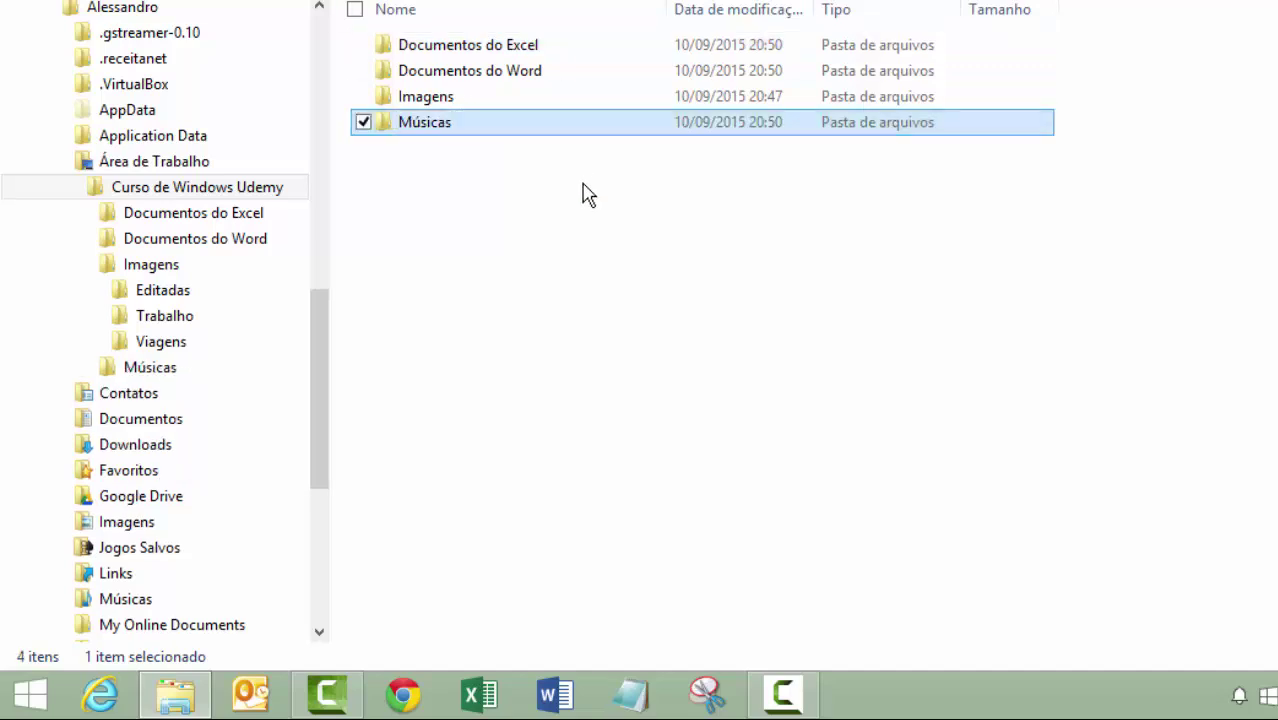
- Create a folder named Vídeos inside Curso de Windows Udemy and clear the selection
right_click(630, 252)
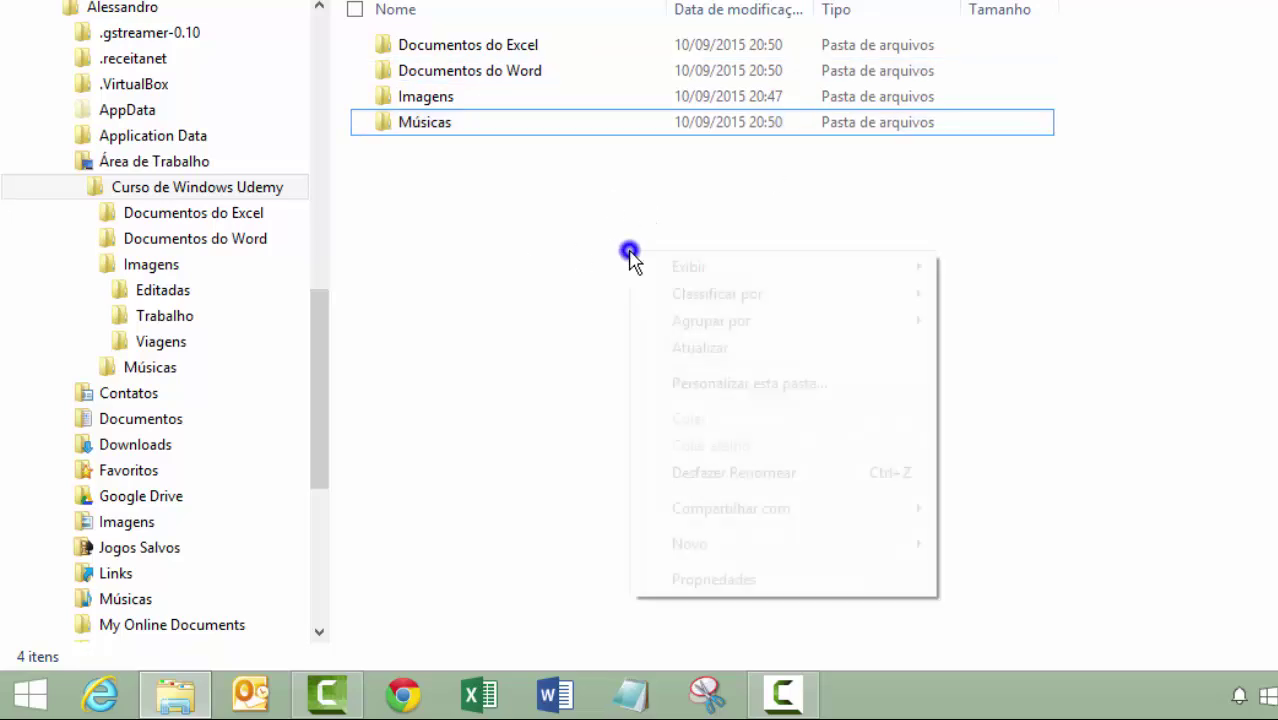
left_click(722, 543)
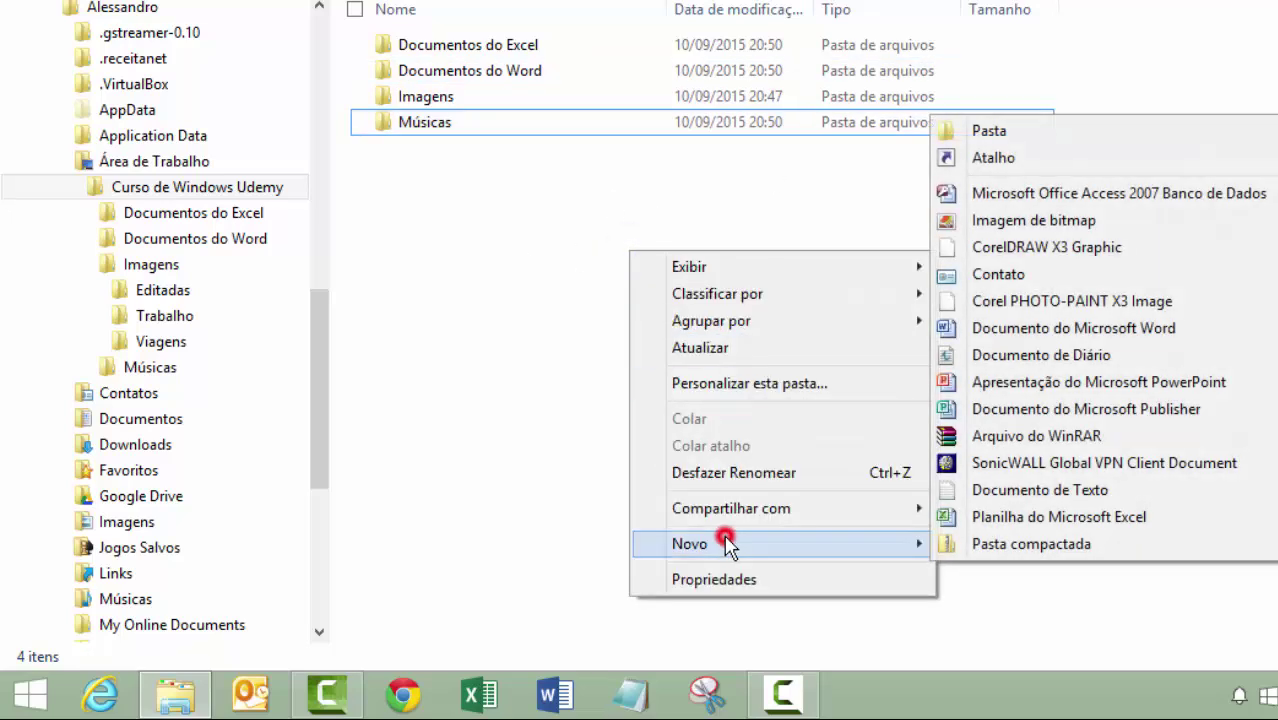
left_click(1077, 139)
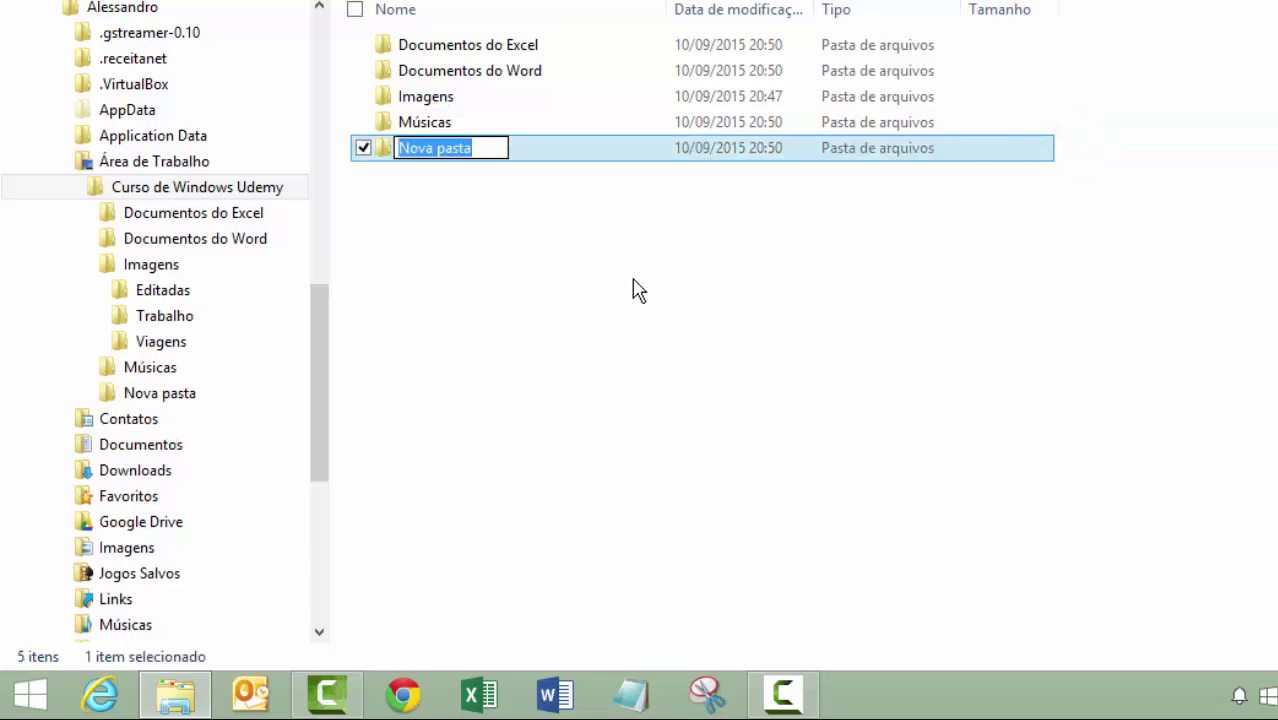
type("Vídeos")
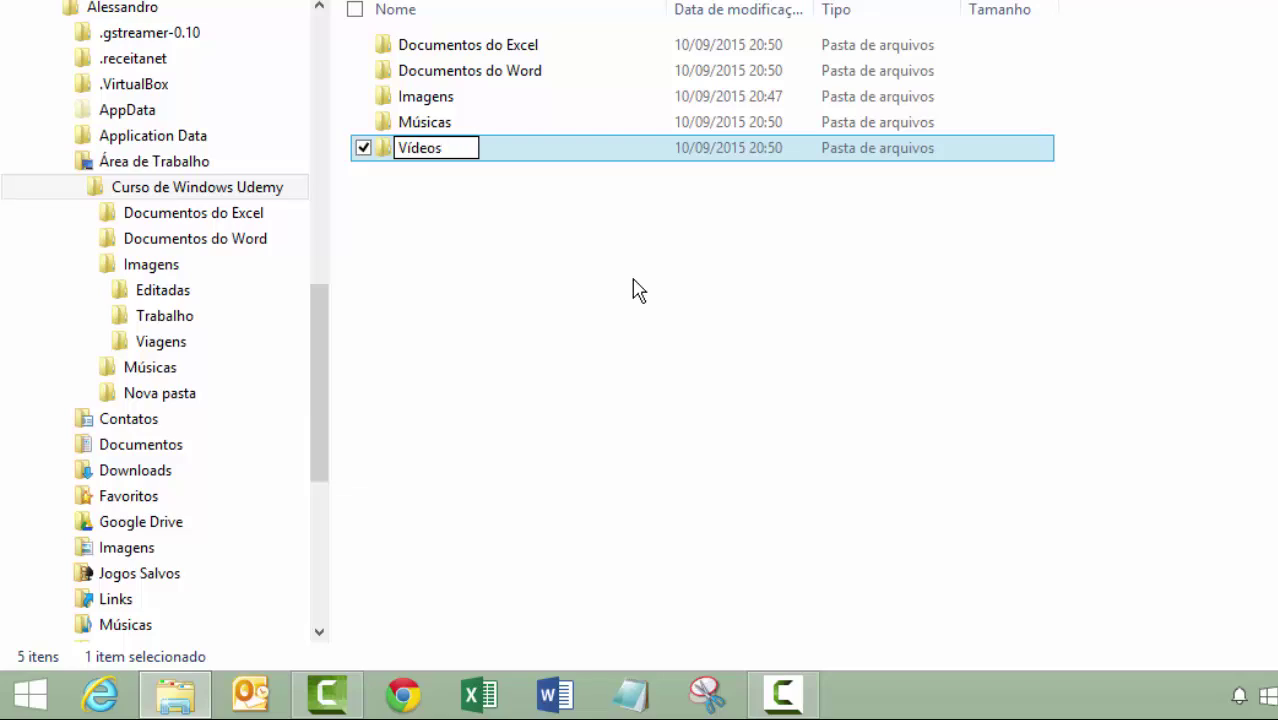
key("Return")
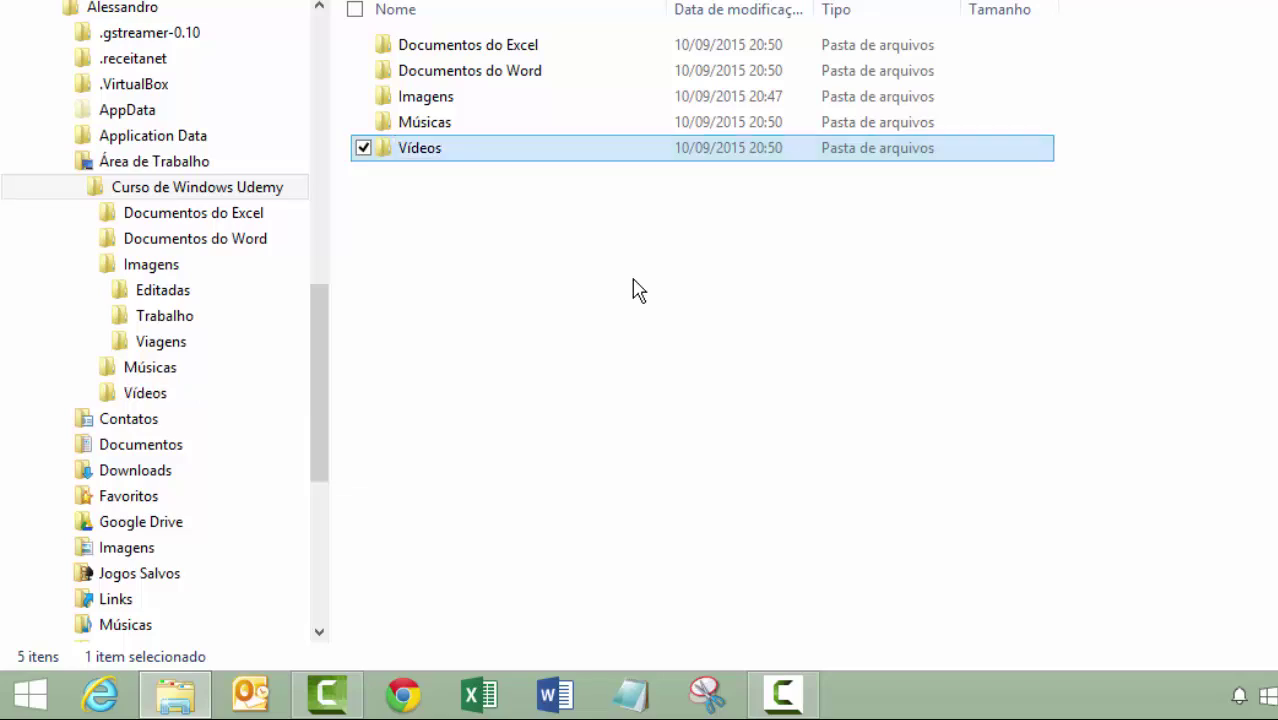
left_click(724, 273)
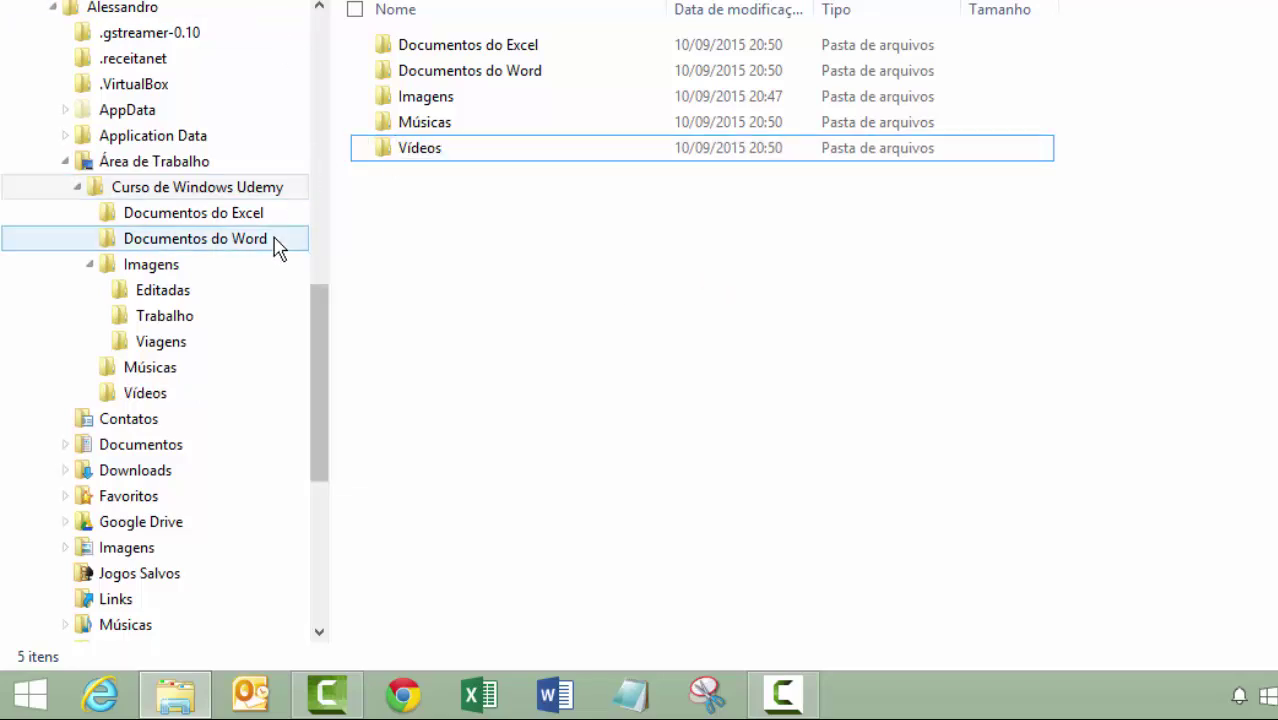
- Select Curso de Windows Udemy in the folder tree and collapse the Imagens subfolders beneath it
left_click(188, 190)
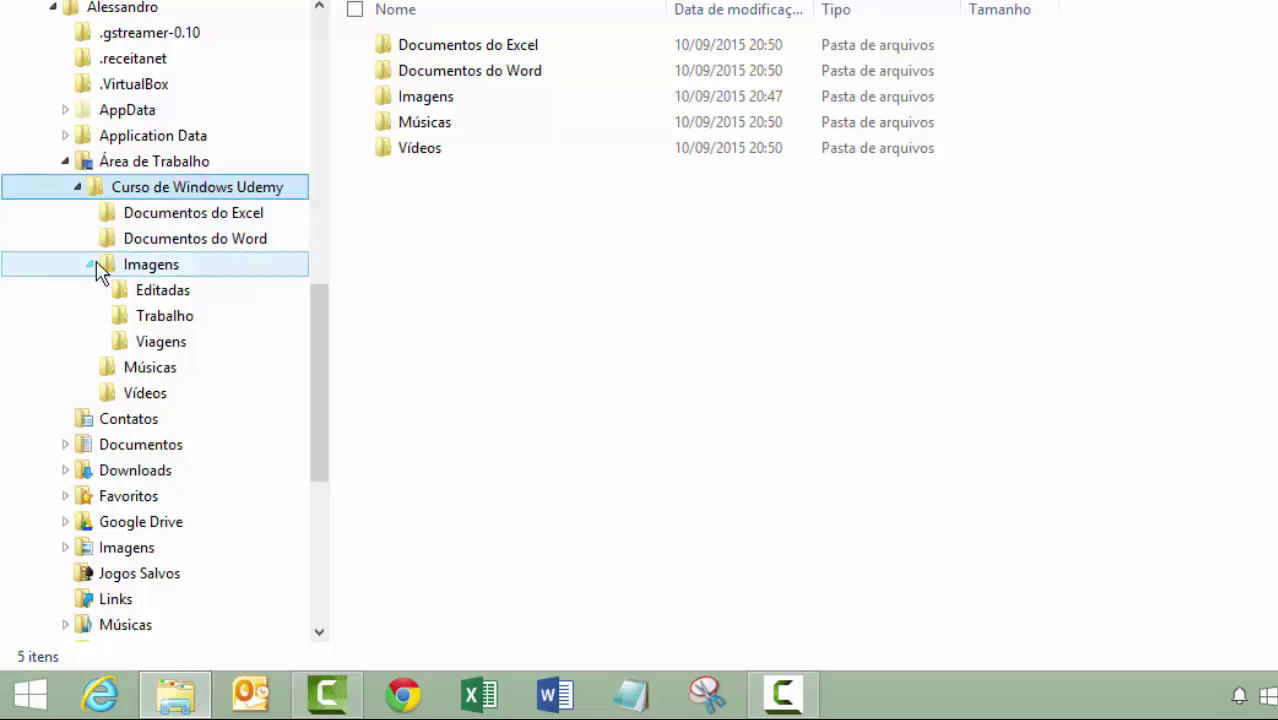
left_click(90, 264)
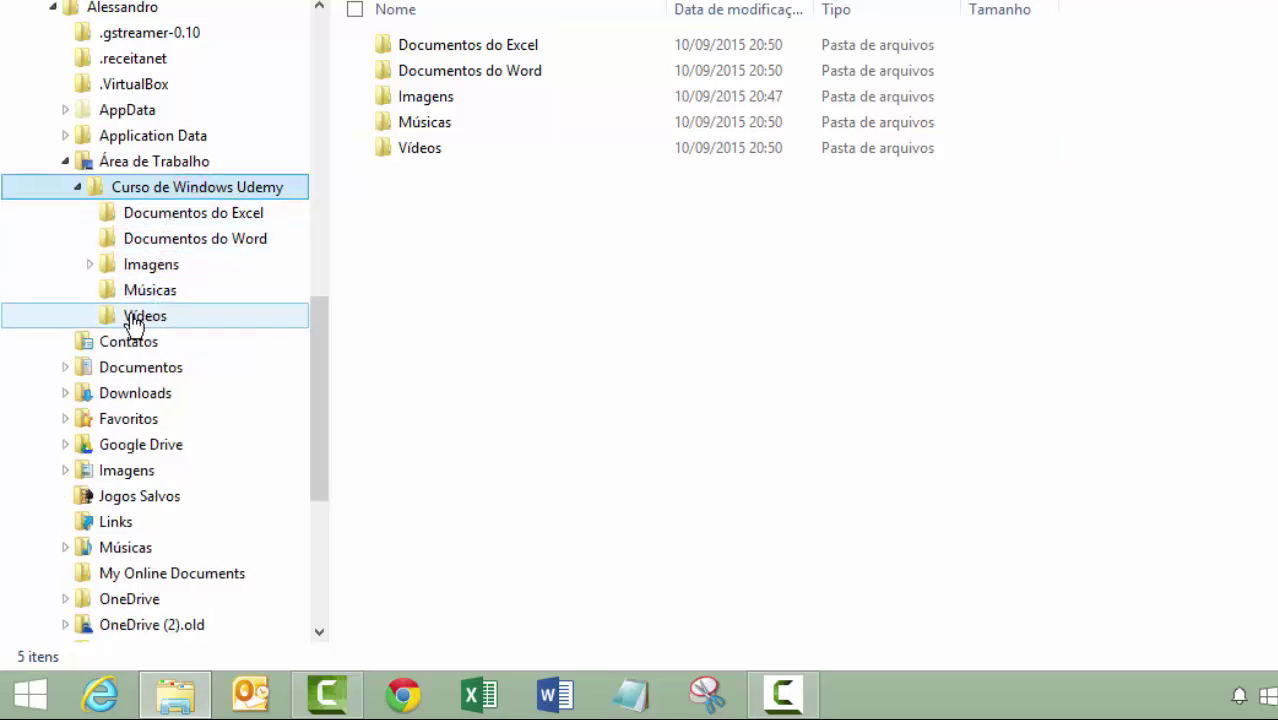
left_click(87, 266)
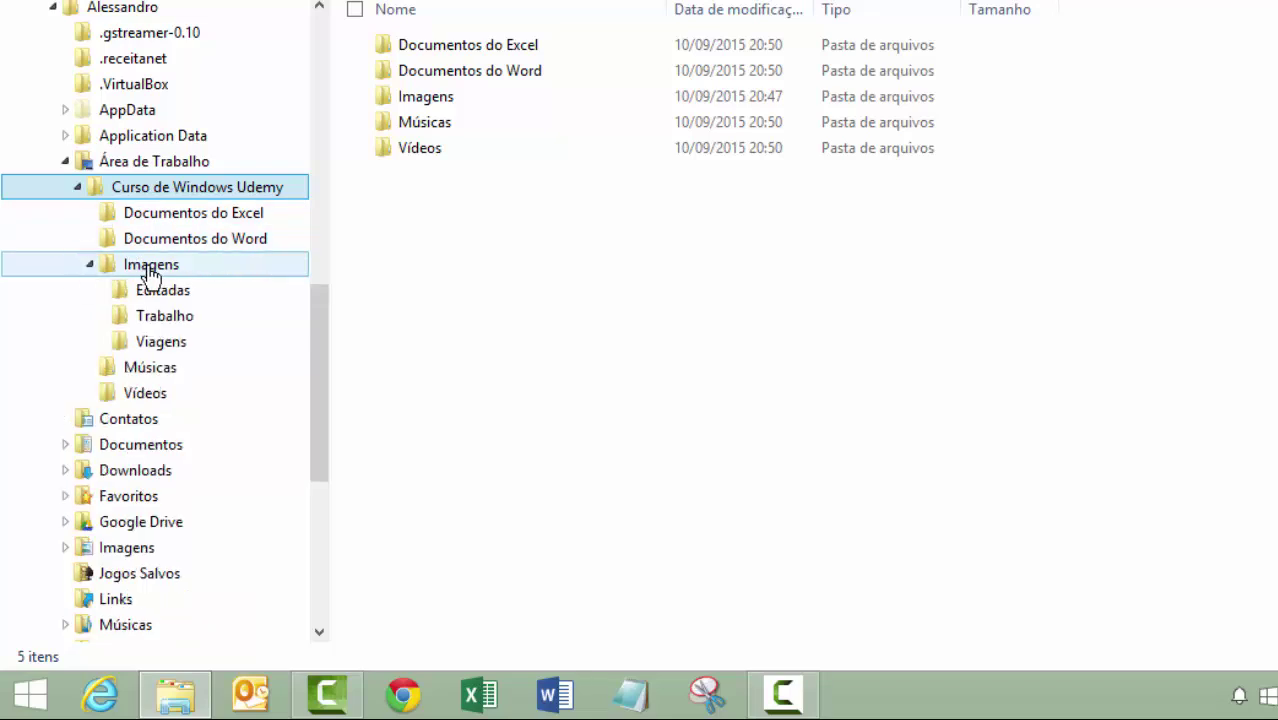
left_click(89, 264)
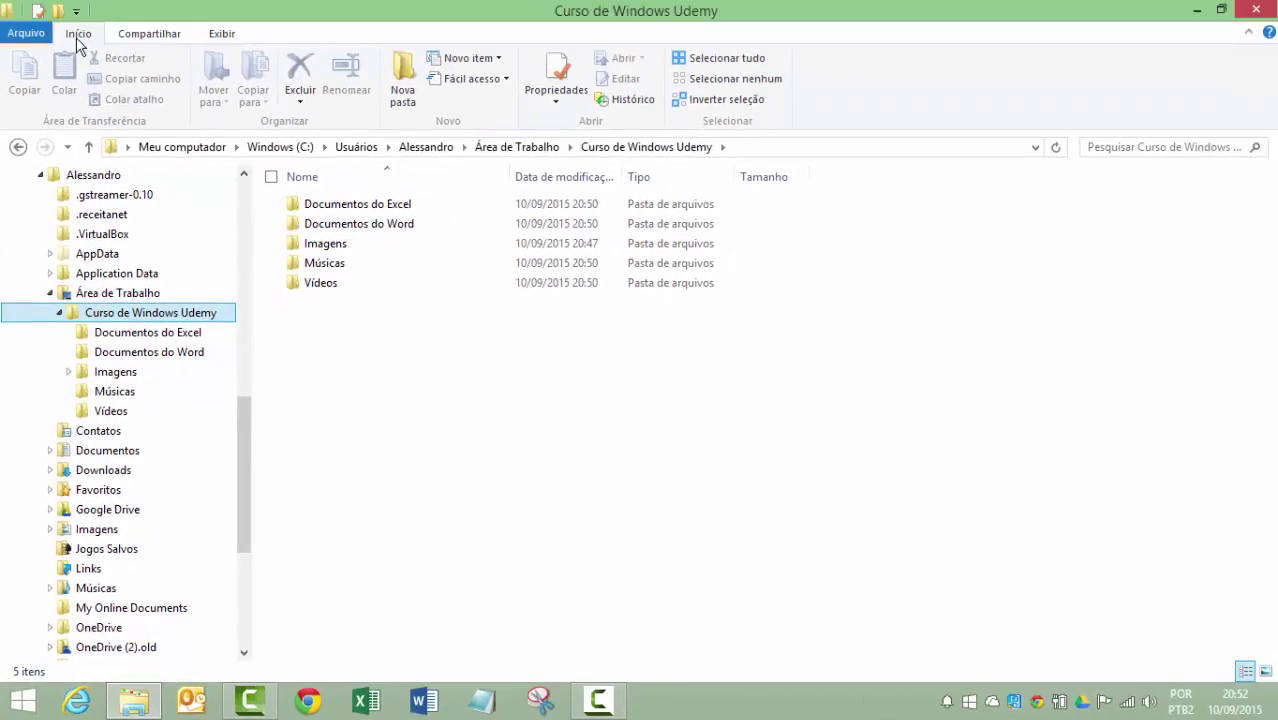
left_click(38, 33)
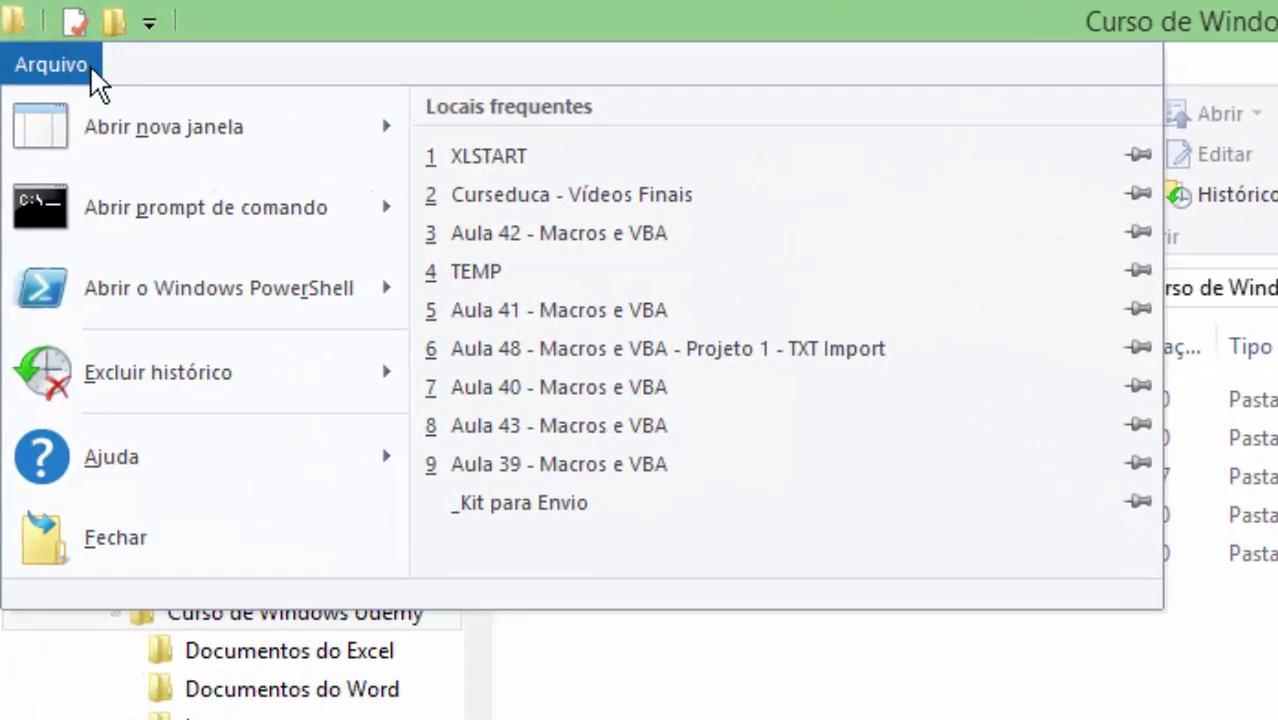
left_click(158, 66)
left_click(1240, 705)
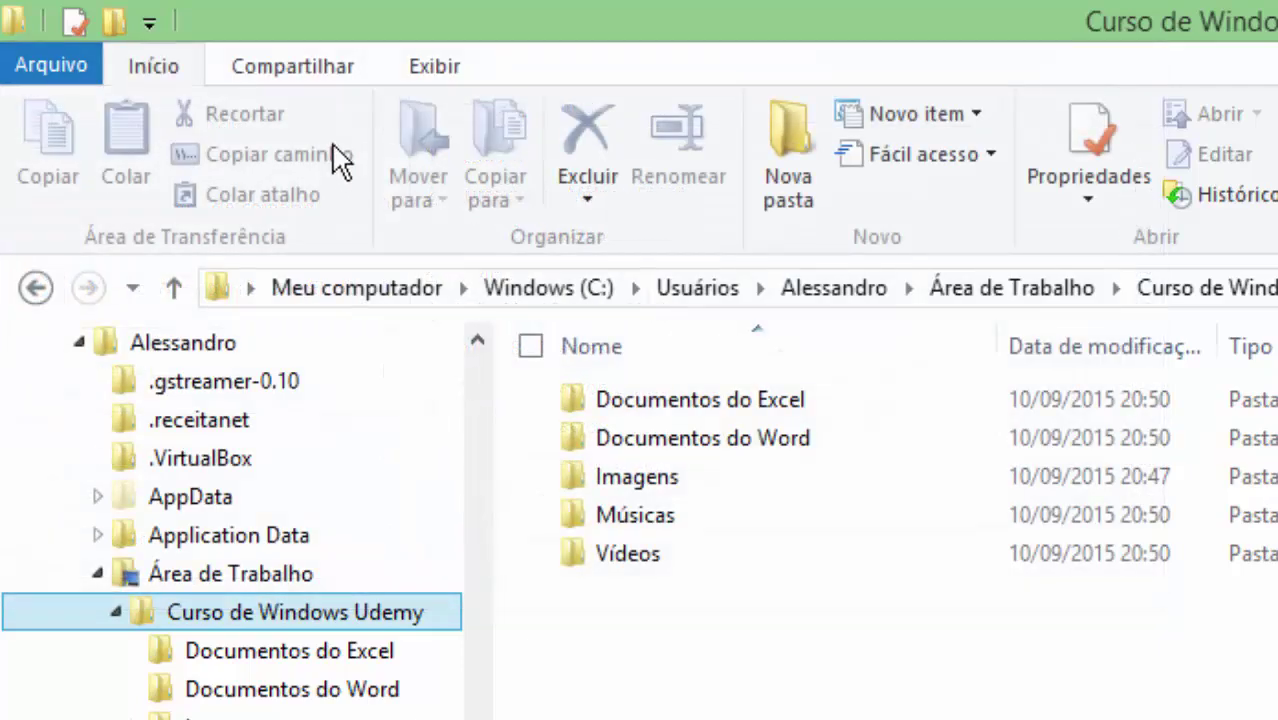
left_click(314, 62)
- Display the folder's contents as Ícones extra grandes, Ícones pequenos, Ícones grandes, Blocos, Lista, Conteúdo and Ícones médios, and finish with the Detalhes layout
left_click(434, 72)
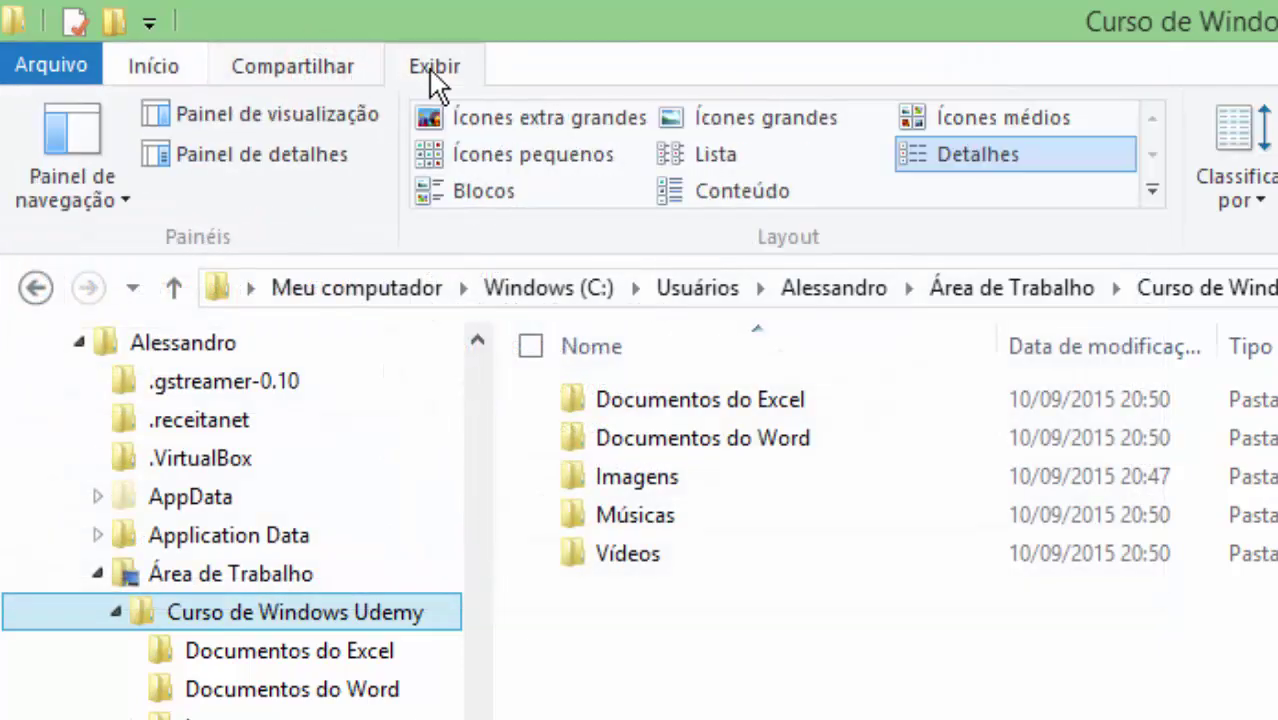
left_click(406, 73)
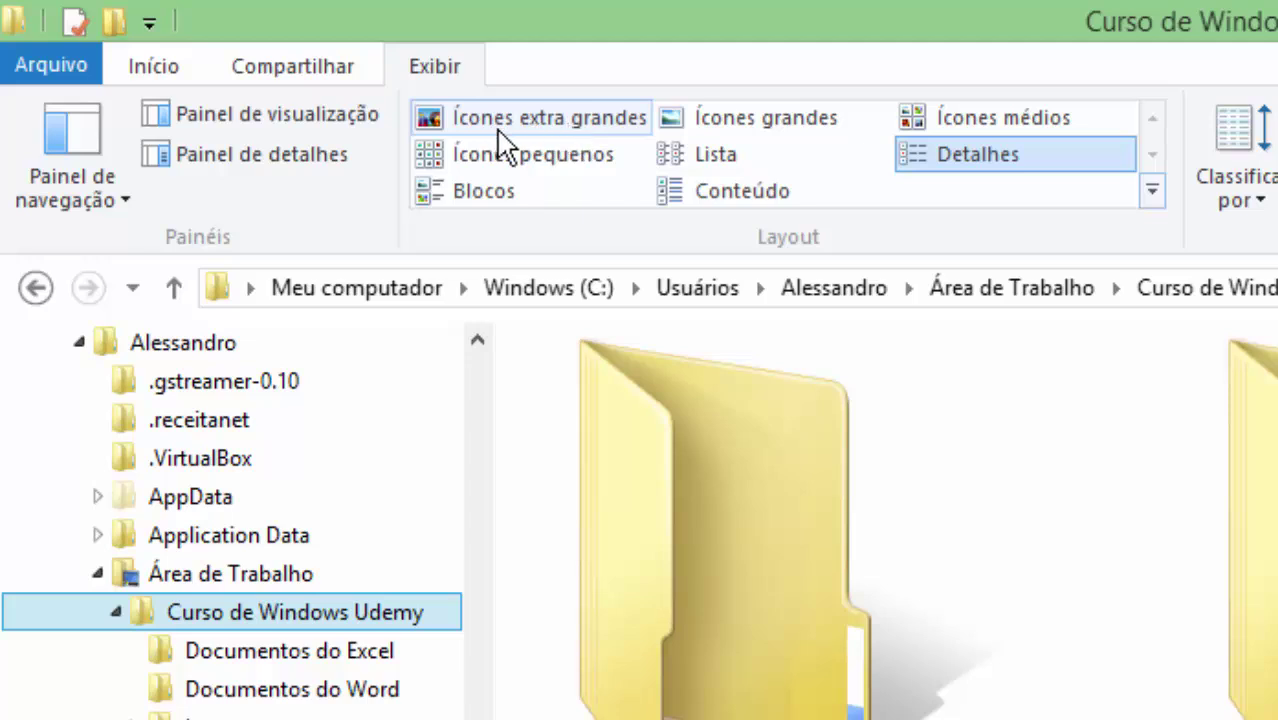
left_click(497, 128)
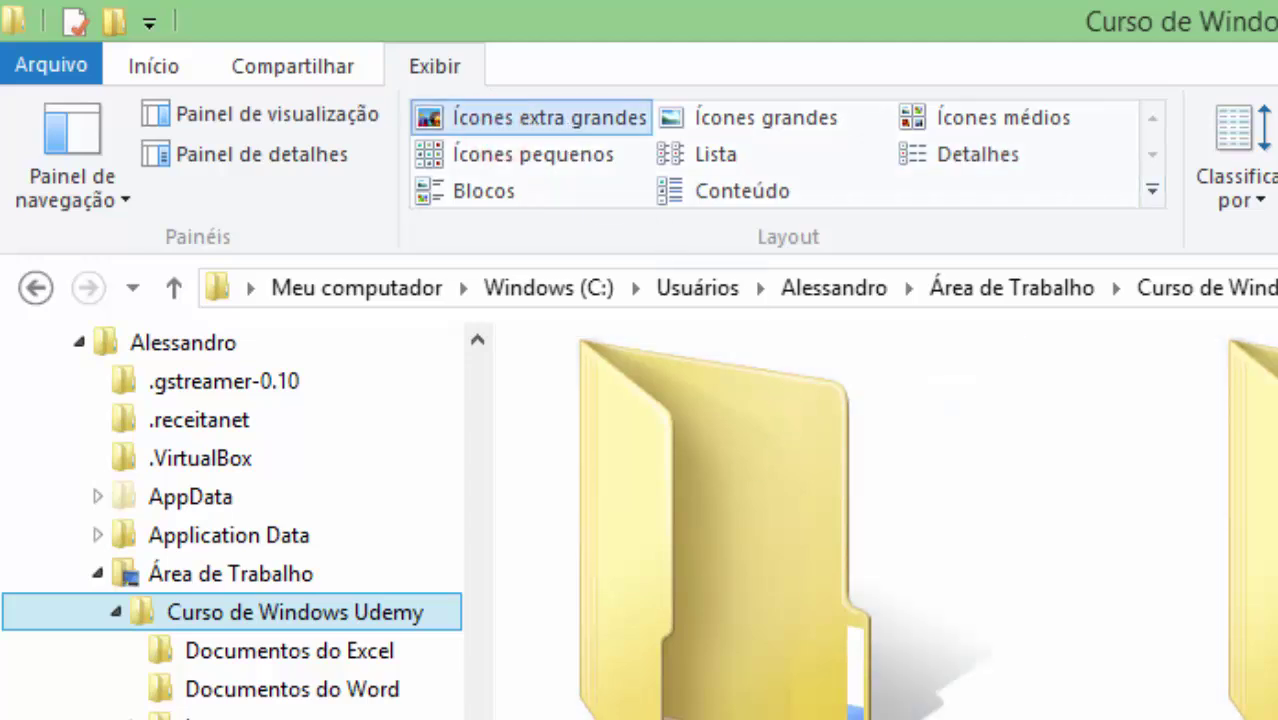
left_click(540, 178)
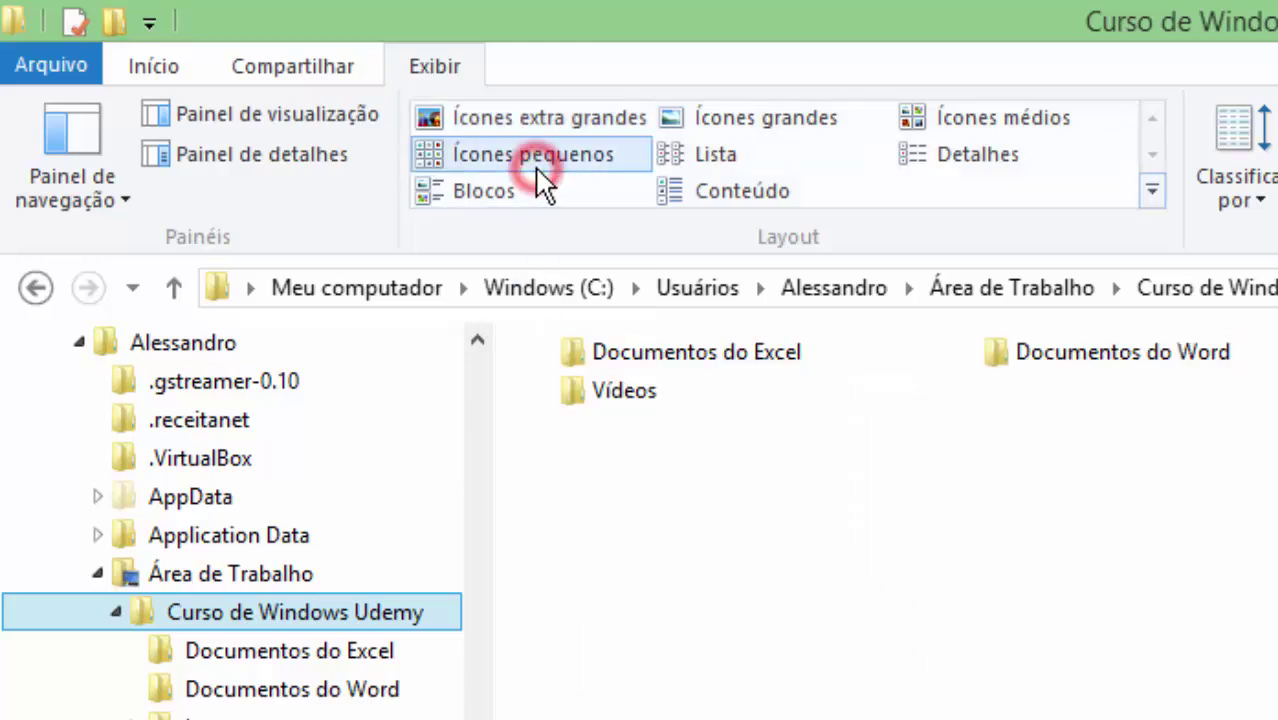
left_click(768, 130)
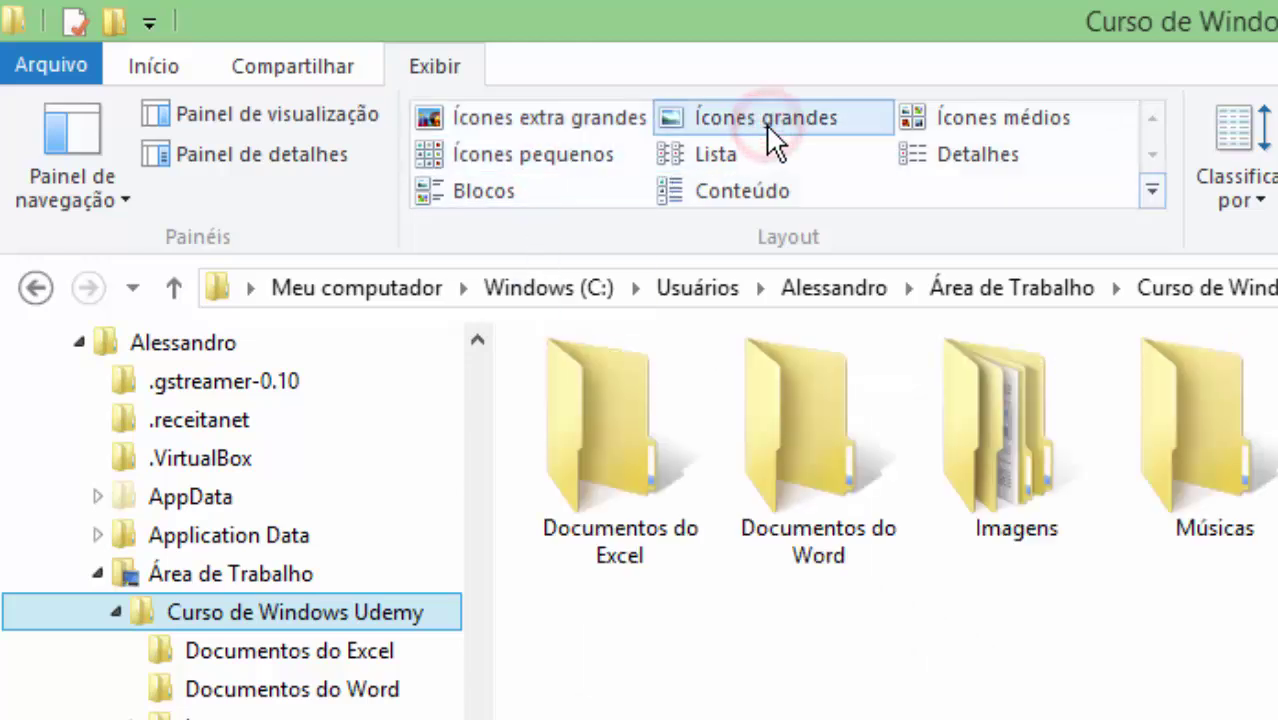
left_click(475, 187)
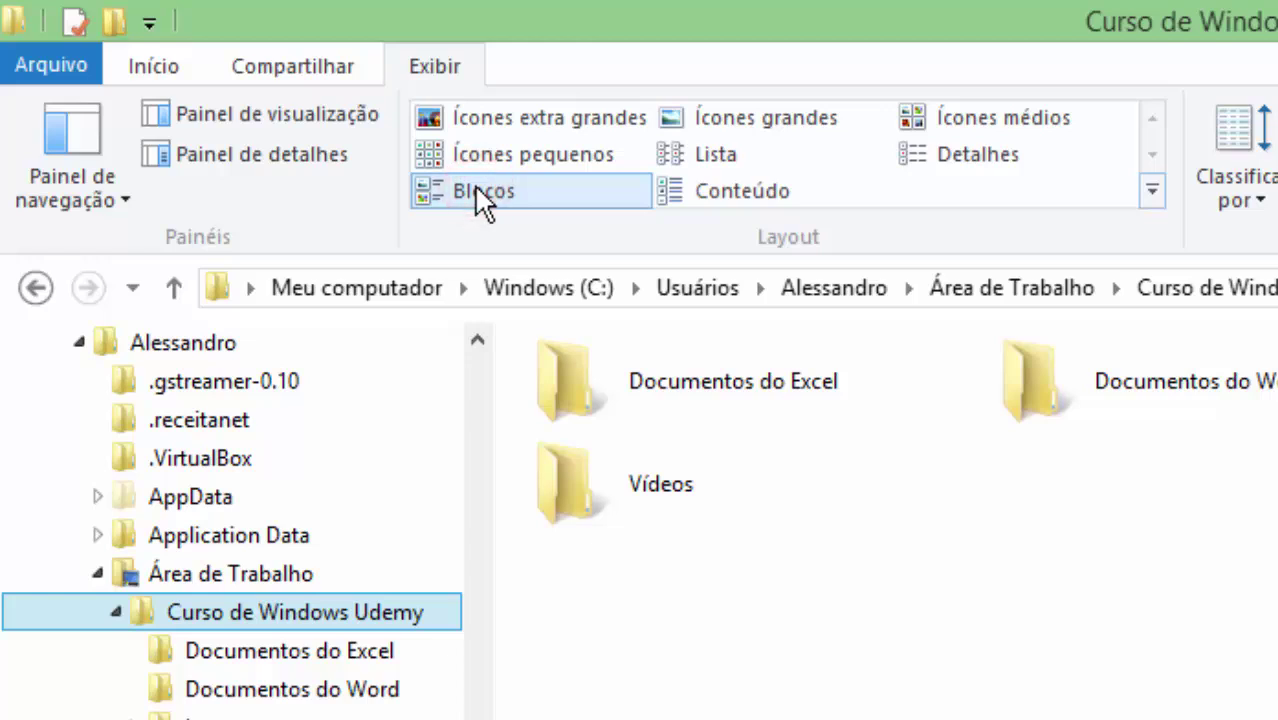
left_click(696, 160)
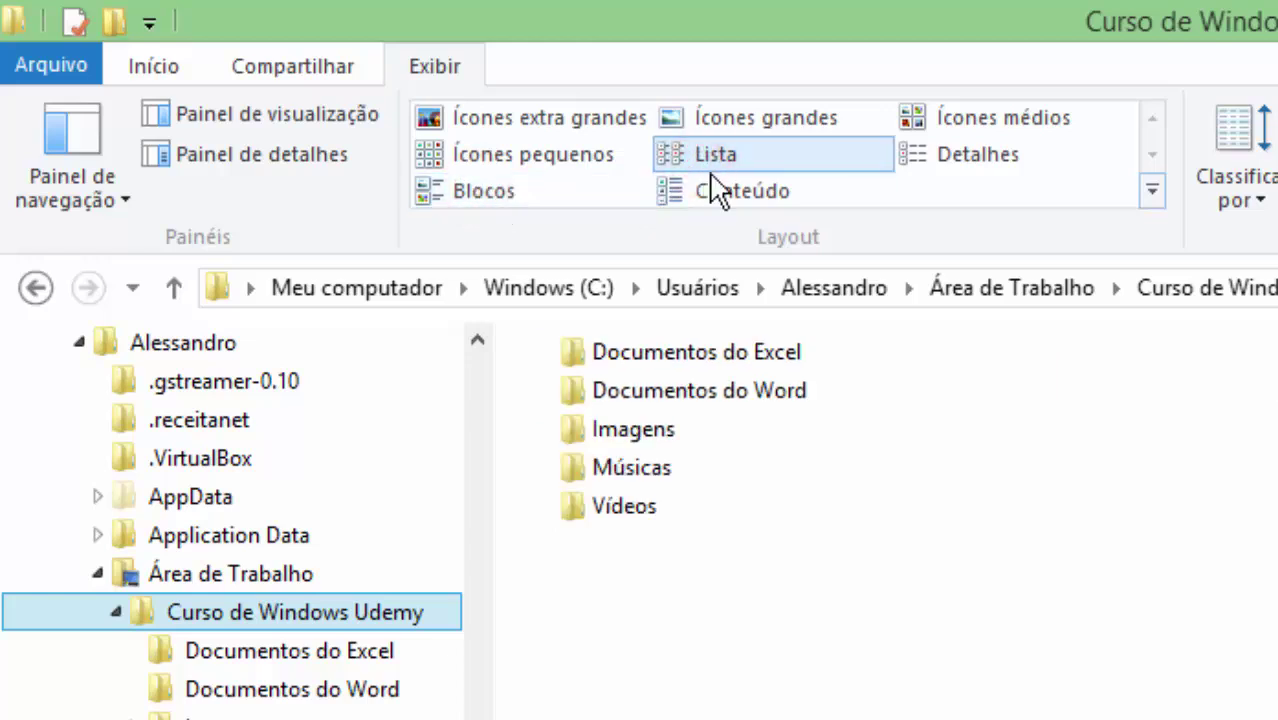
left_click(720, 192)
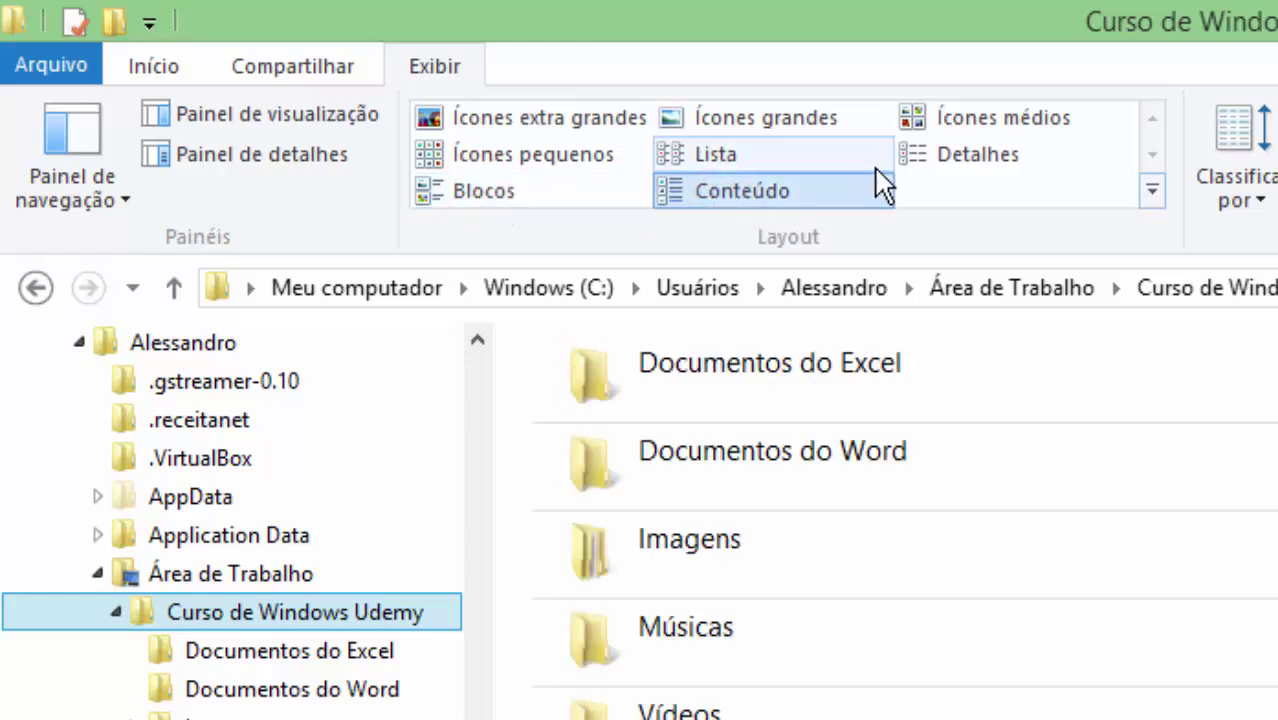
left_click(940, 120)
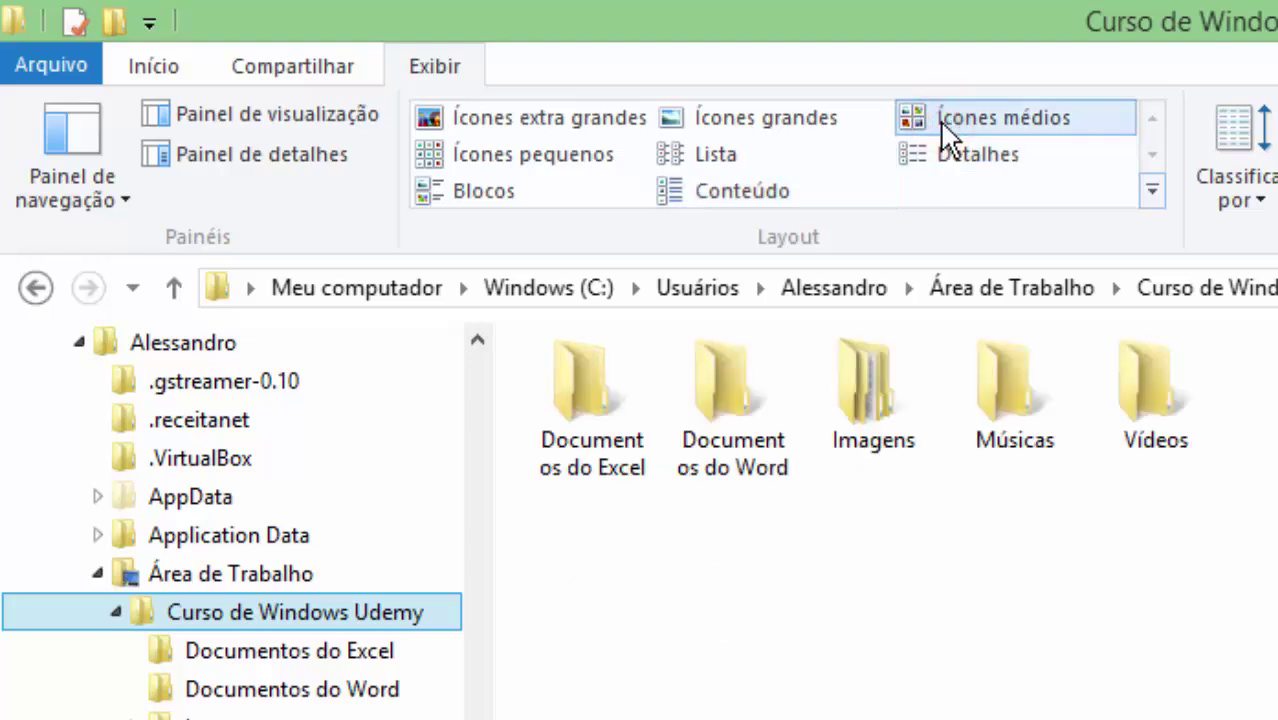
left_click(956, 150)
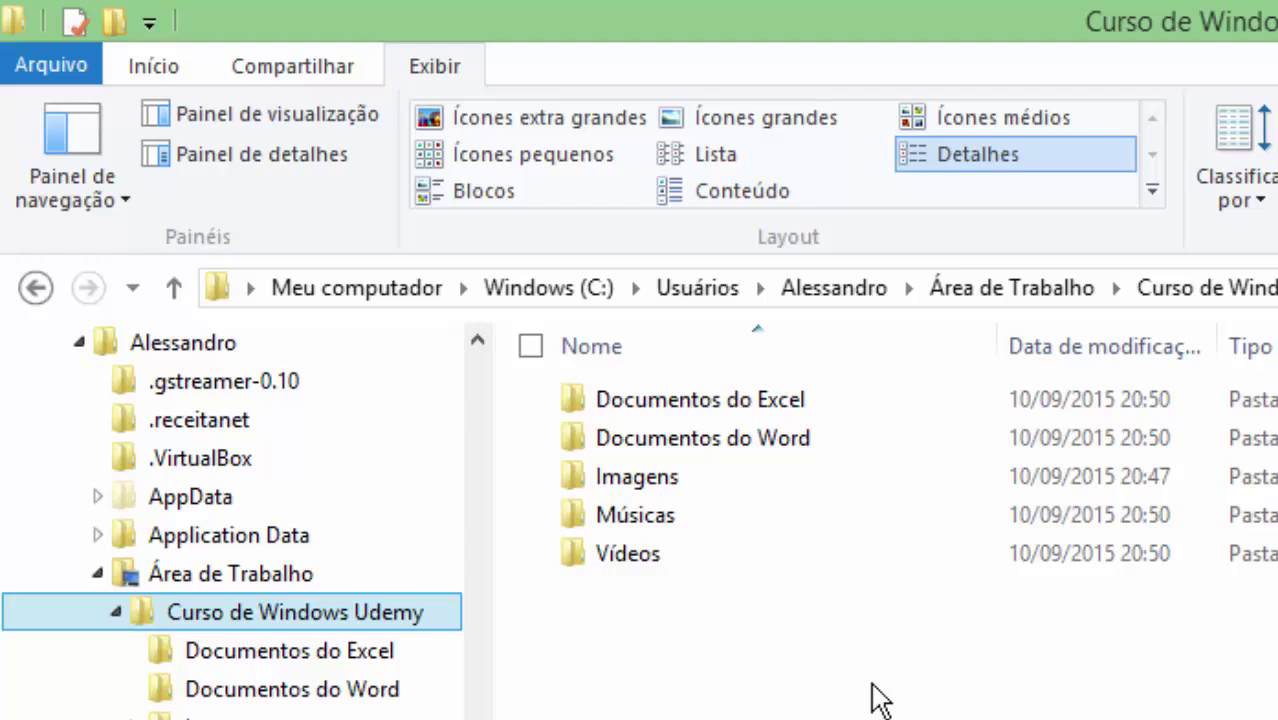
- Display the Curso de Windows Udemy contents as Ícones grandes and return to the Detalhes layout
left_click(795, 125)
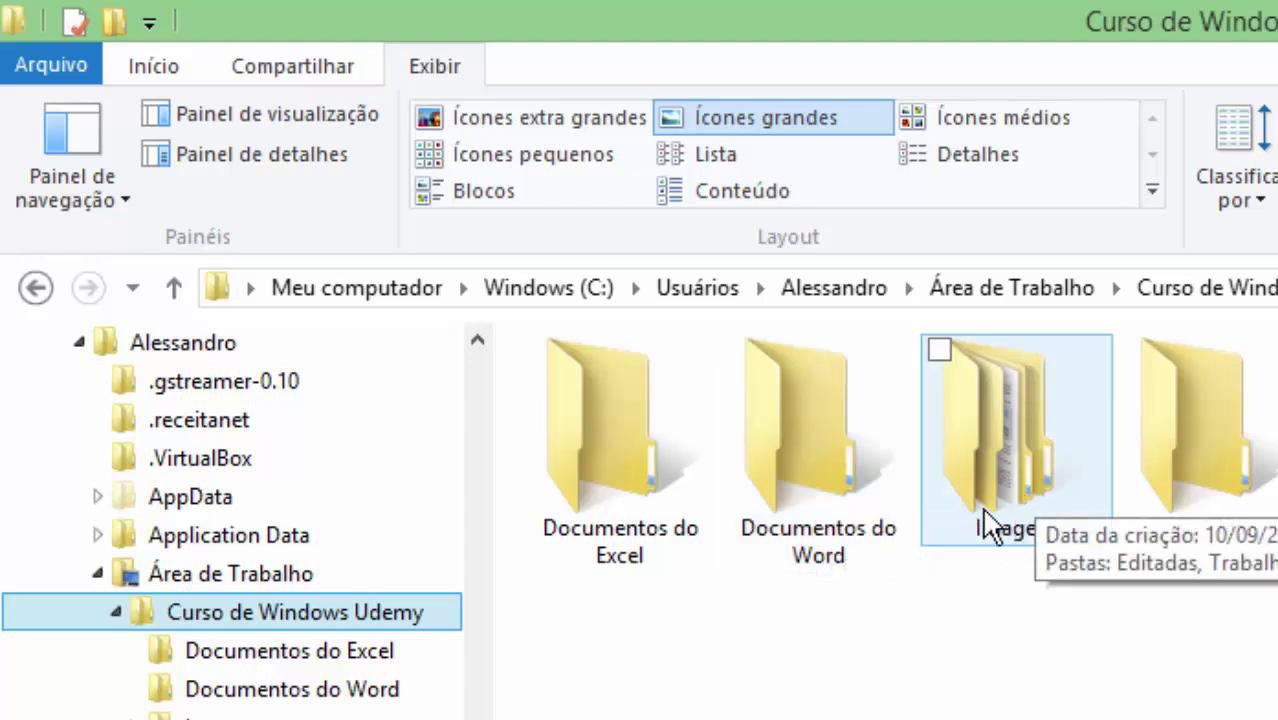
left_click(1015, 716)
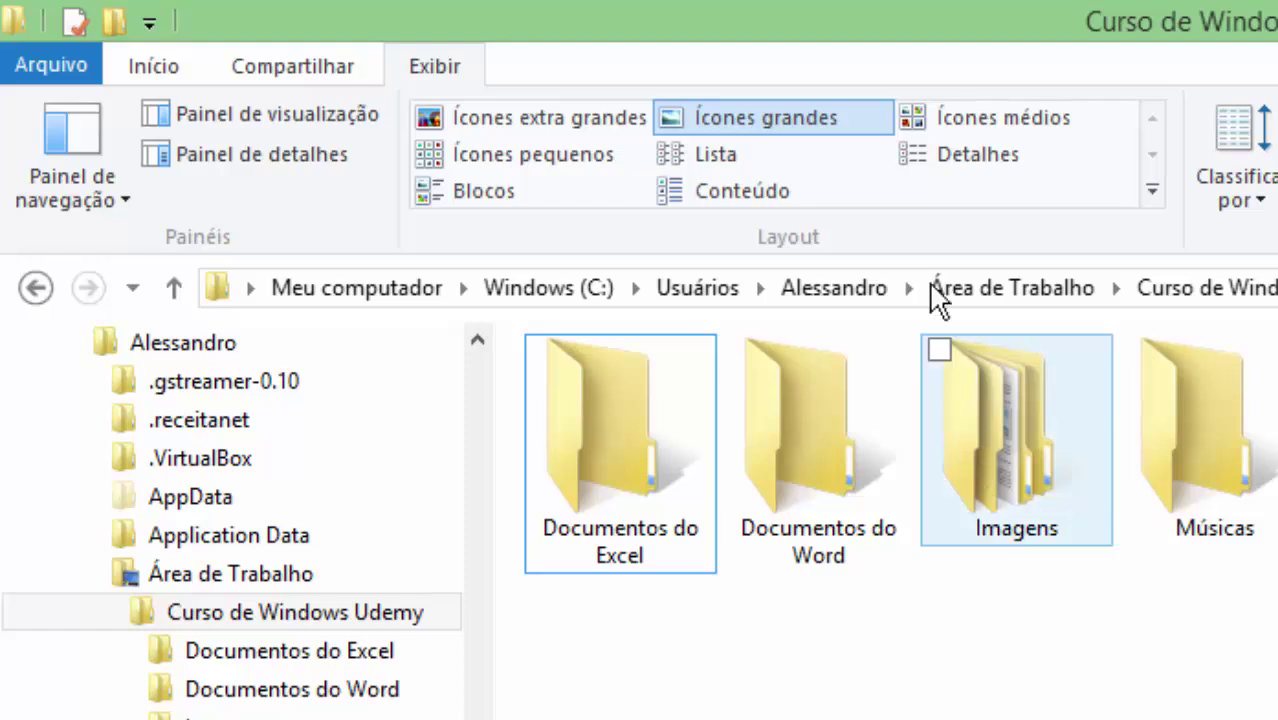
left_click(963, 170)
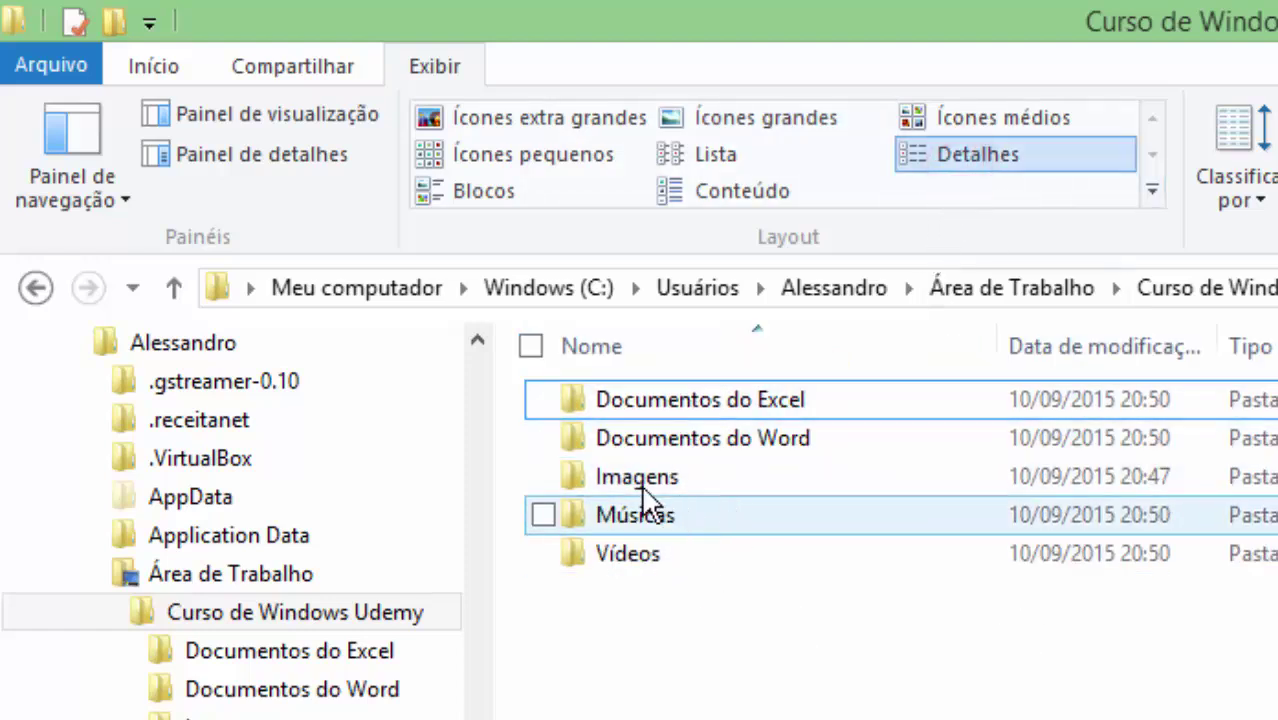
mouse_move(627, 490)
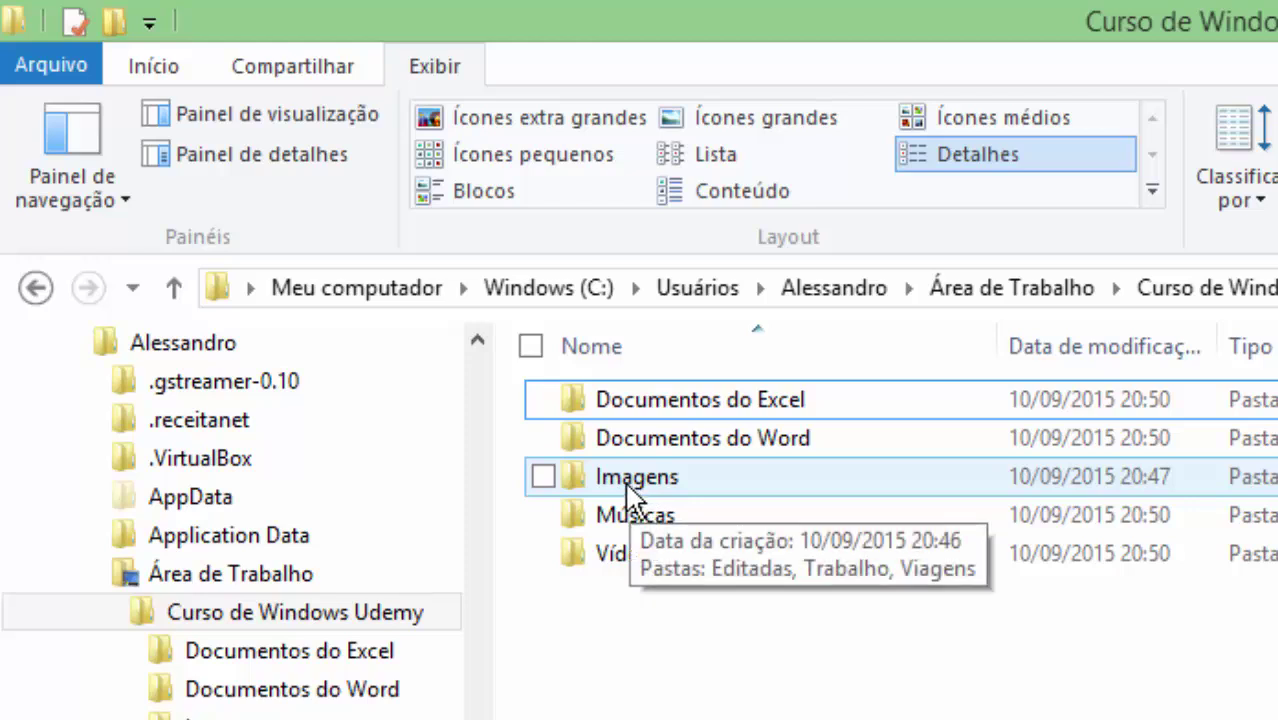
- Sort the folders by Nome in descending and ascending order, by Data de modificação, and finally by Tipo
left_click(634, 352)
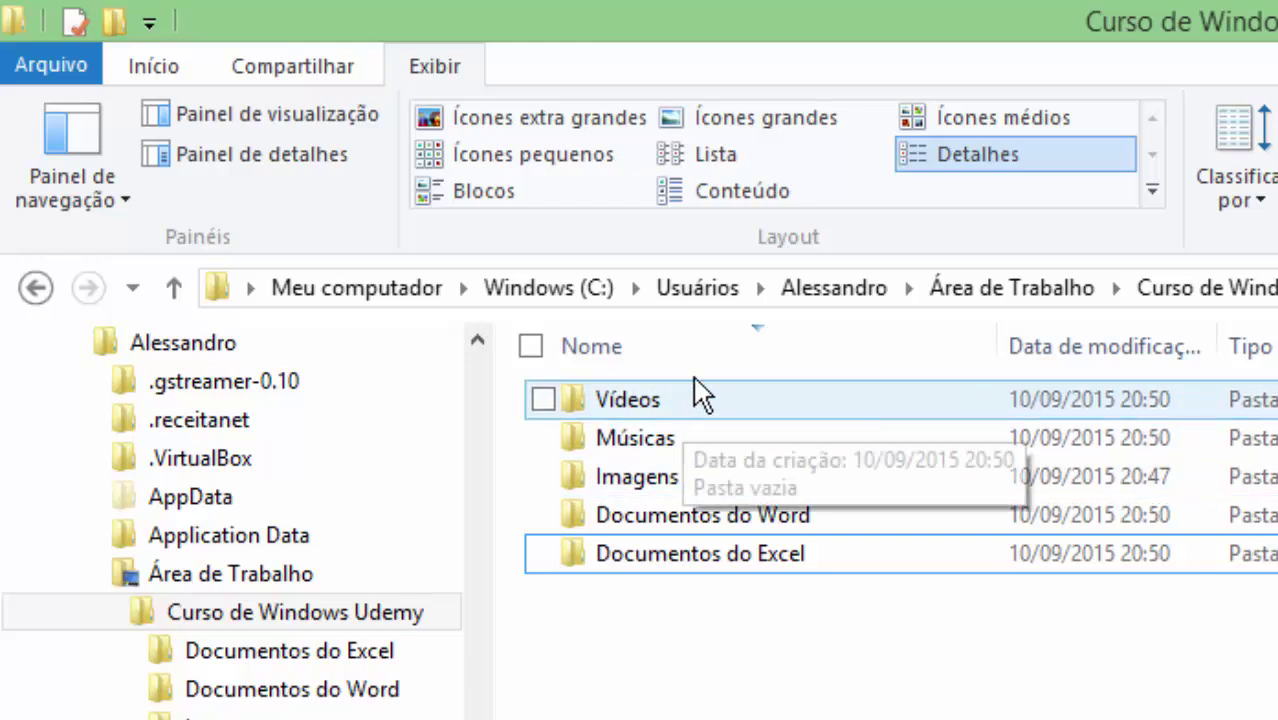
left_click(714, 555)
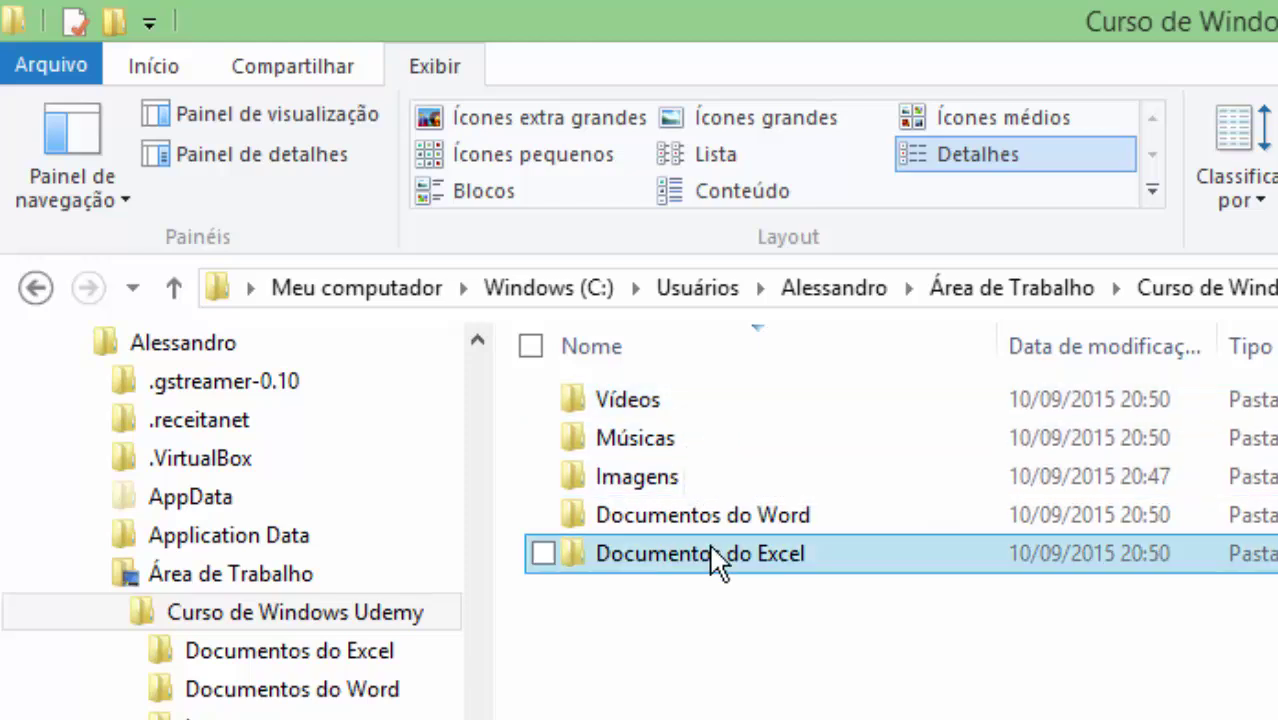
left_click(628, 348)
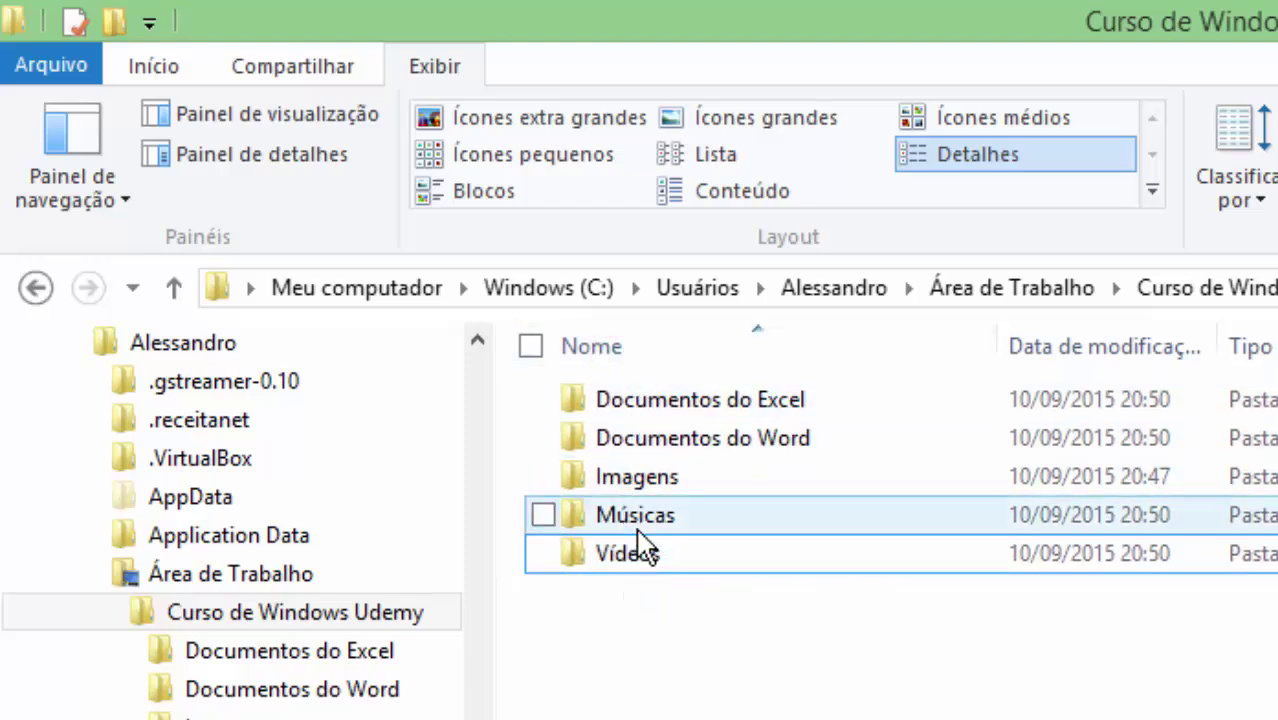
left_click(1090, 346)
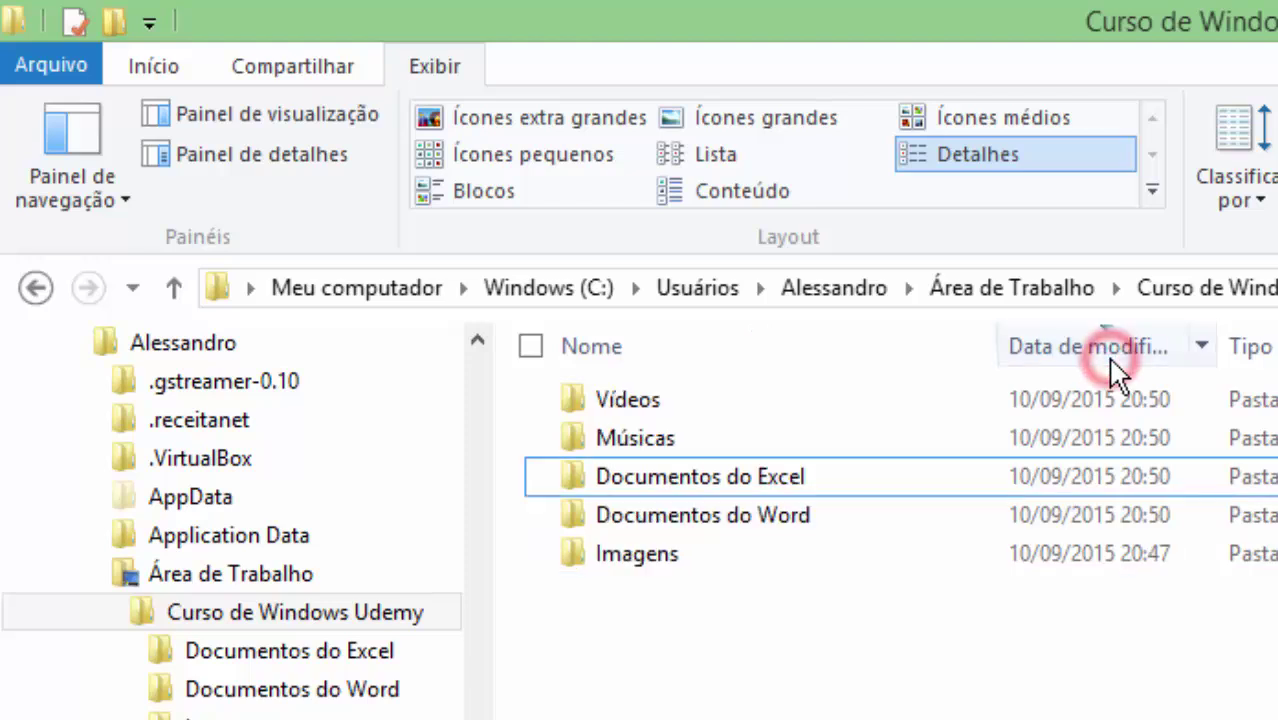
left_click(1252, 348)
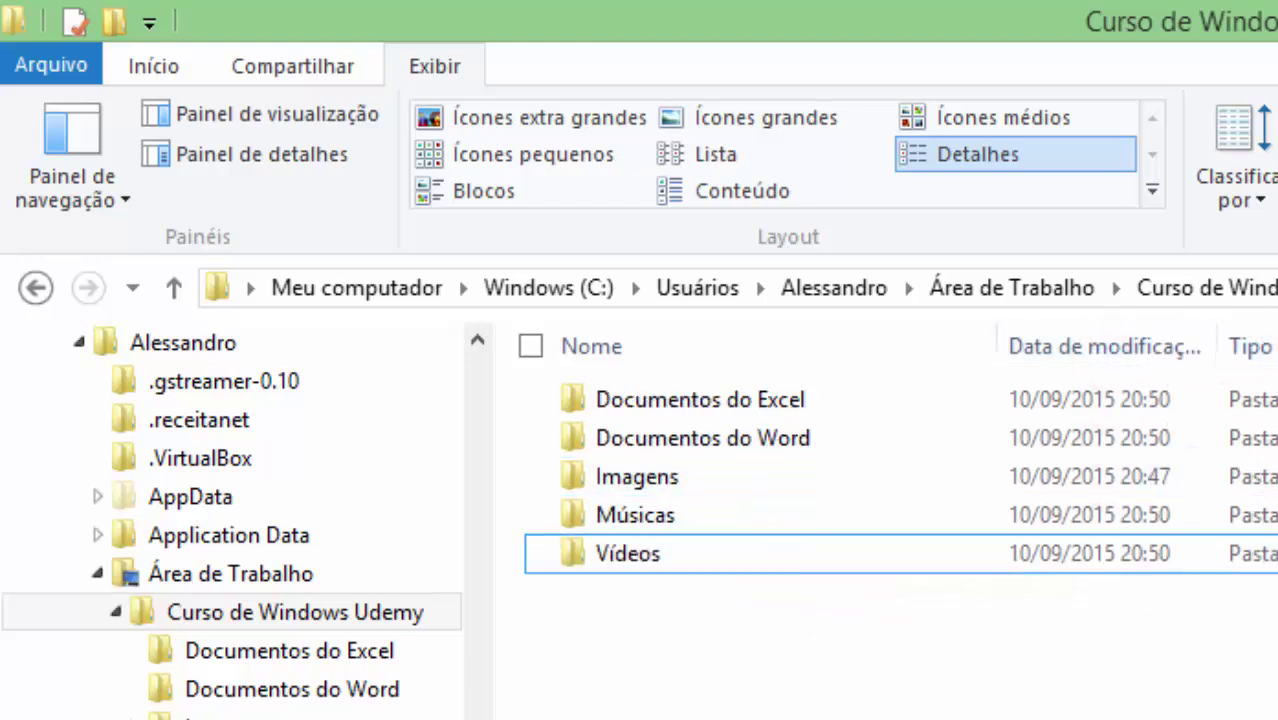
- Open the user's Documentos folder and sort its contents by Data de modificação, newest first and then oldest first
left_click(147, 615)
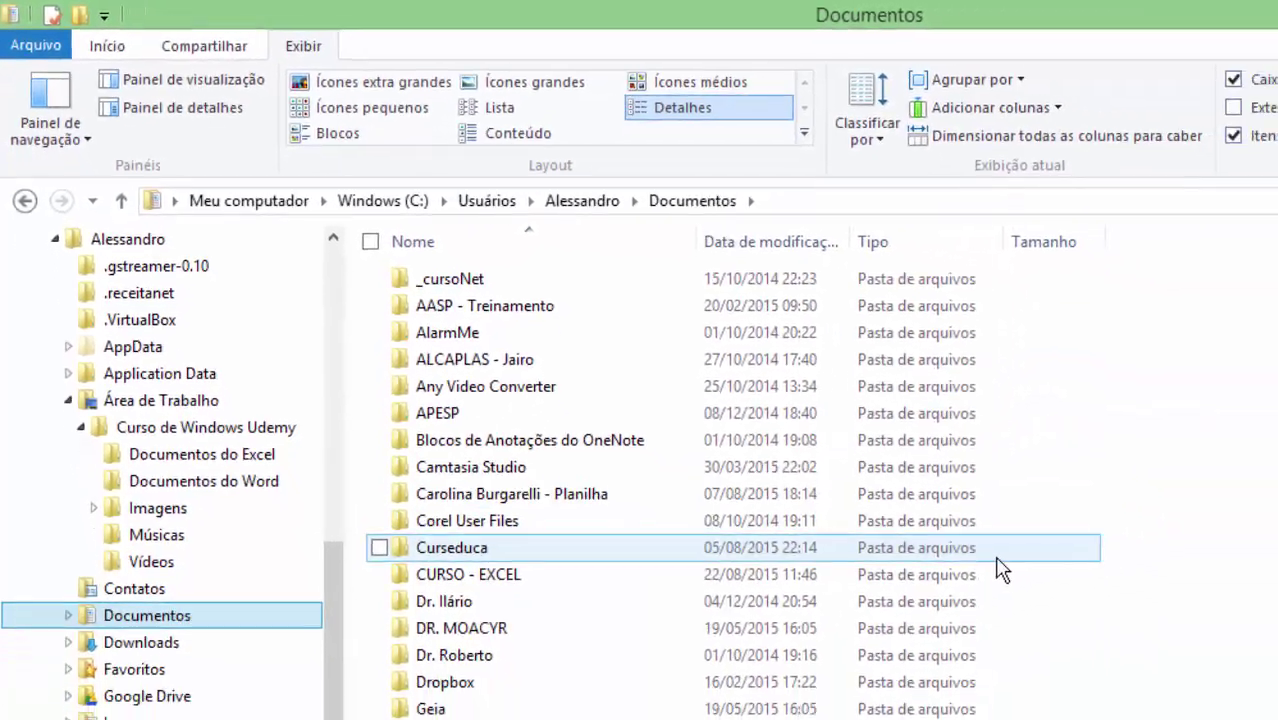
scroll(997, 560, "down", 1)
scroll(997, 560, "up", 1)
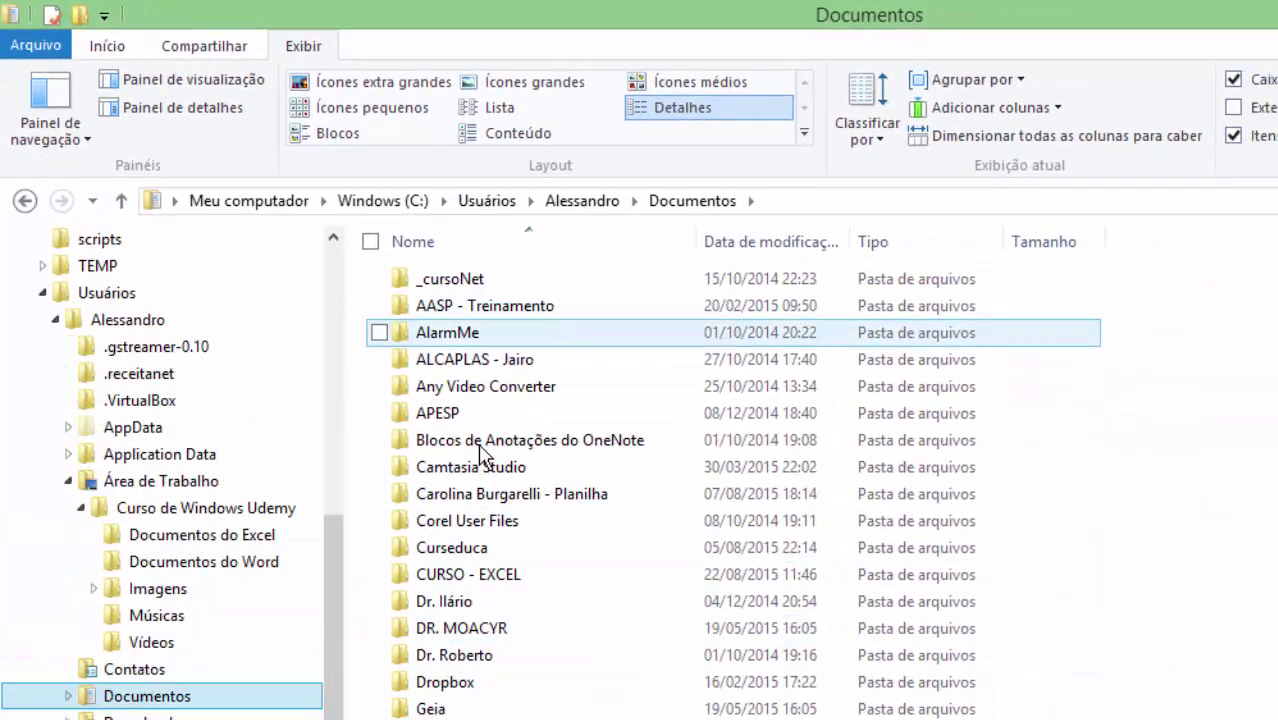
left_click(757, 252)
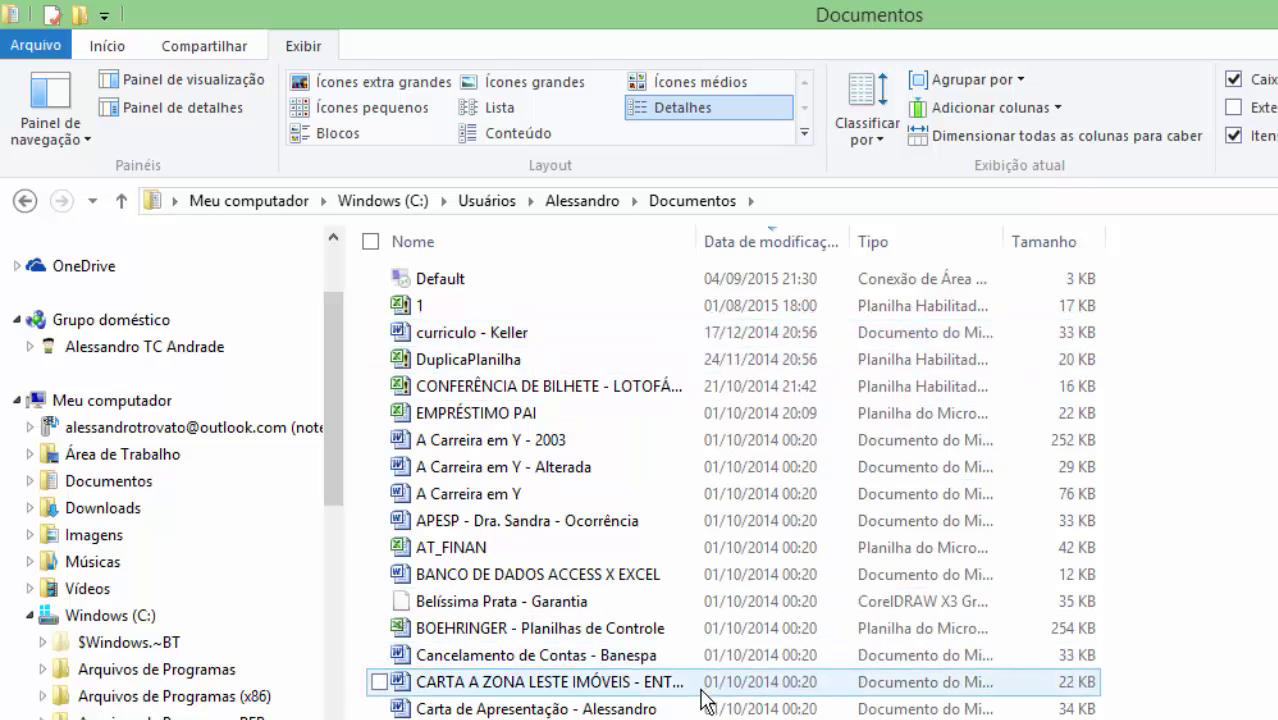
left_click(760, 246)
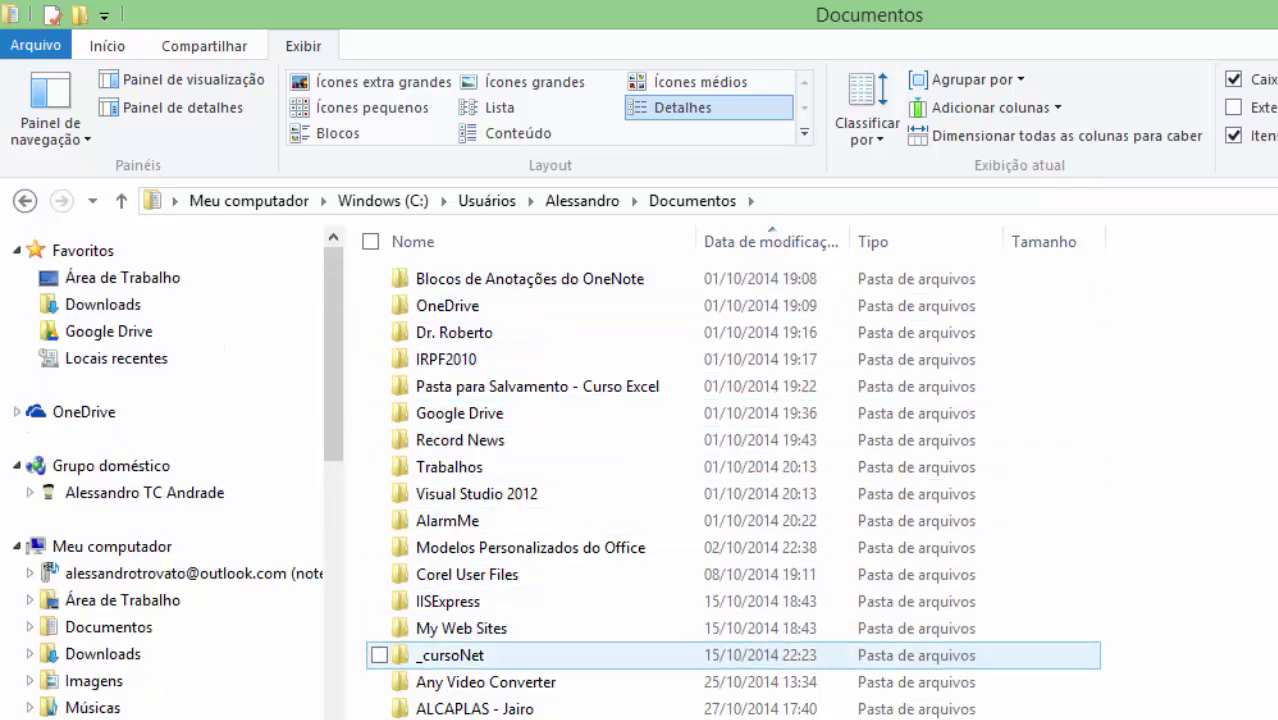
left_click(845, 601)
scroll(848, 612, "down", 10)
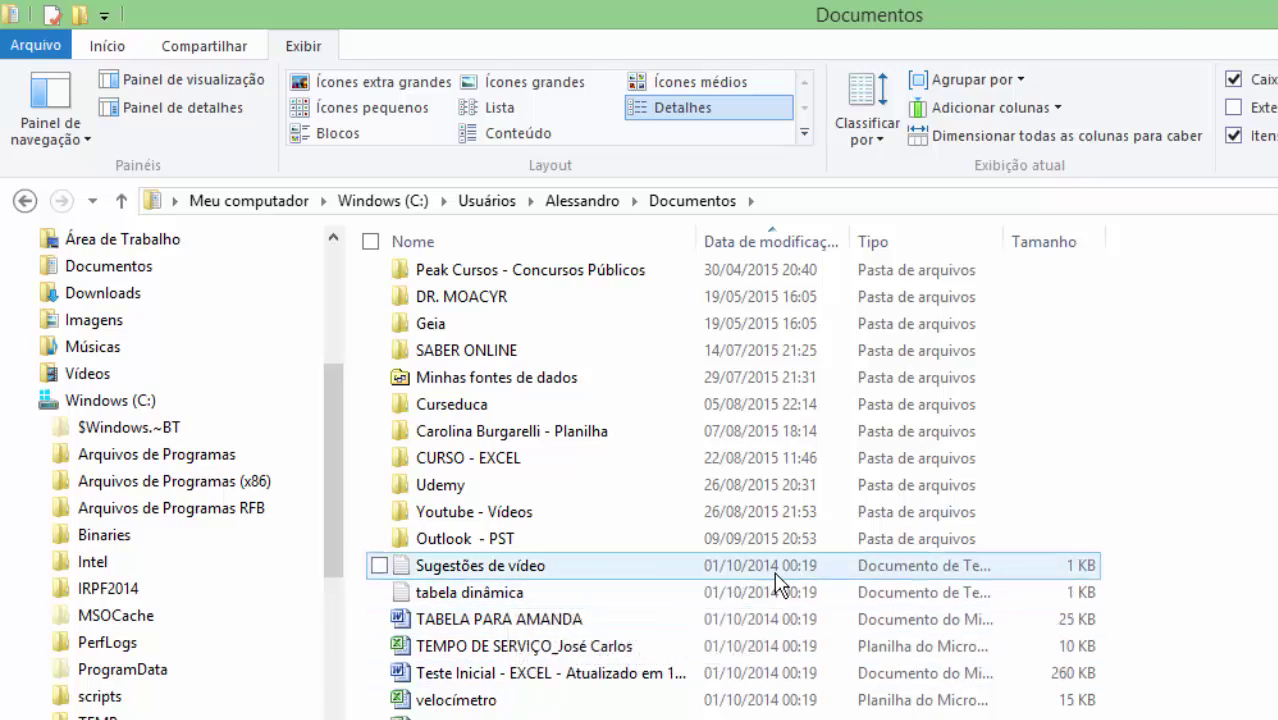
scroll(777, 581, "up", 8)
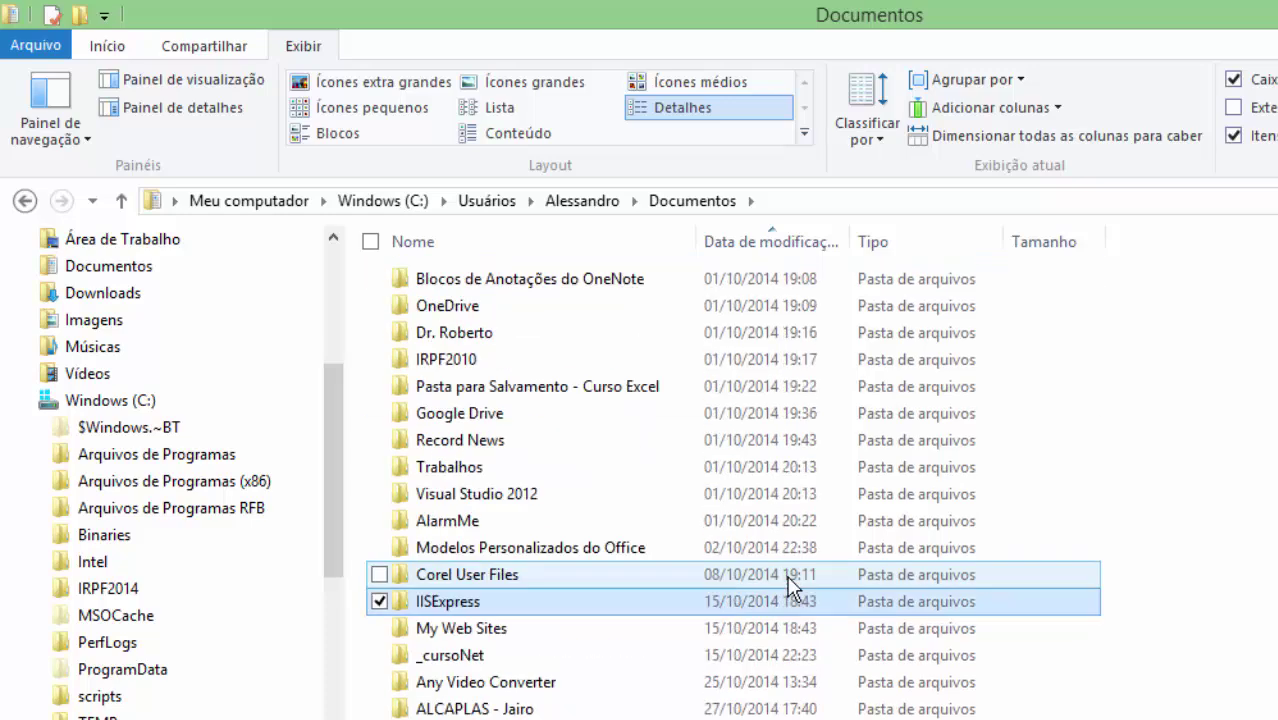
- Sort the Documentos contents by Nome in ascending order and look through the files below the folders
left_click(490, 245)
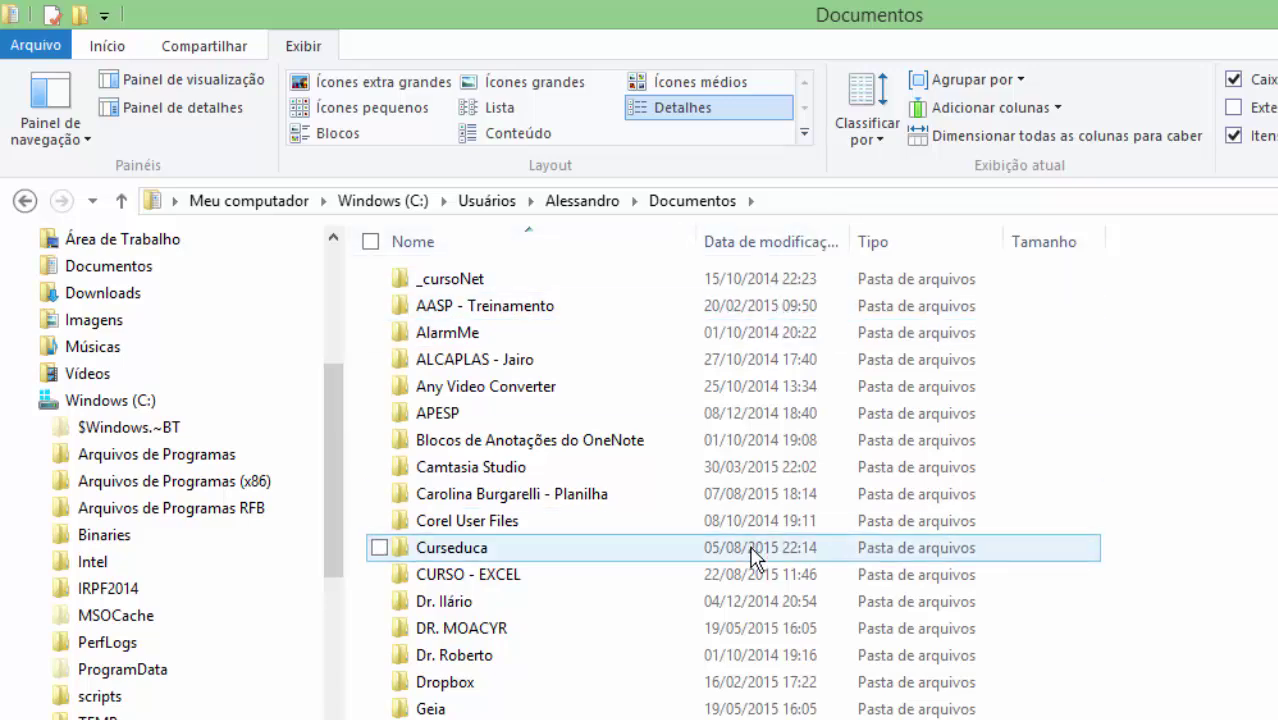
scroll(756, 479, "down", 12)
scroll(980, 708, "down", 1)
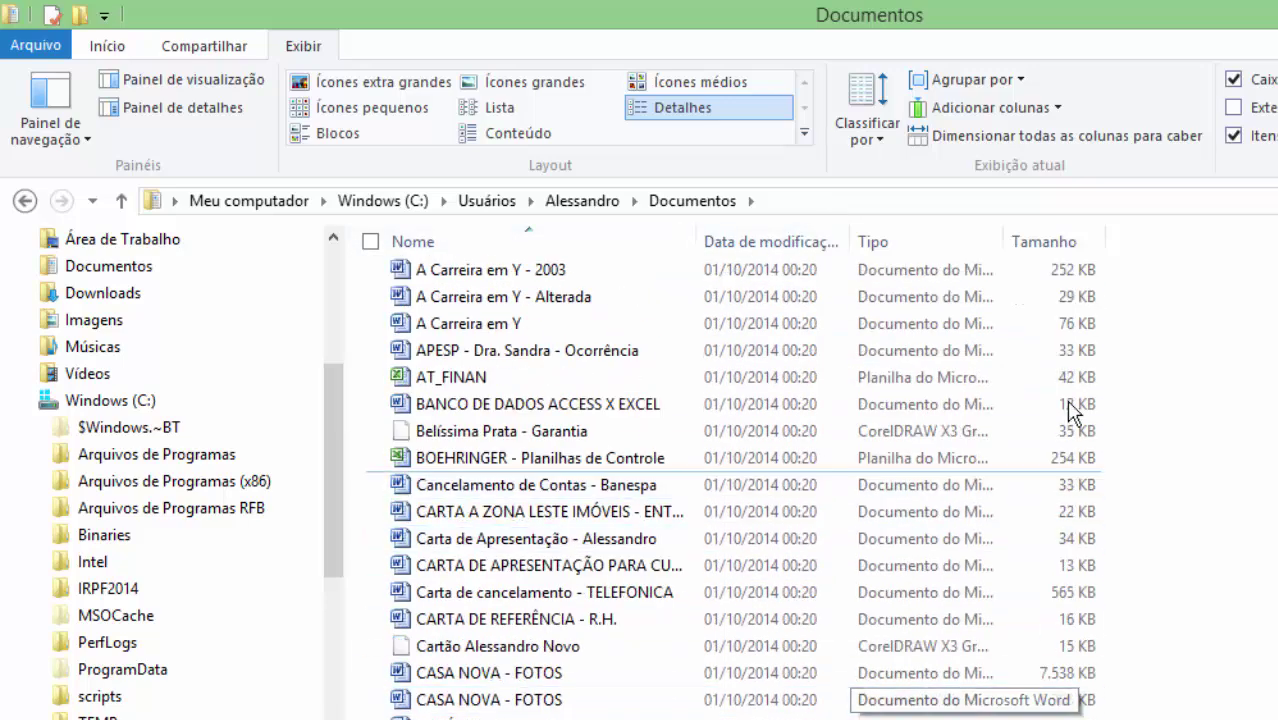
- Add the Data da criação column to the Documentos file list and look through the creation dates
left_click(963, 110)
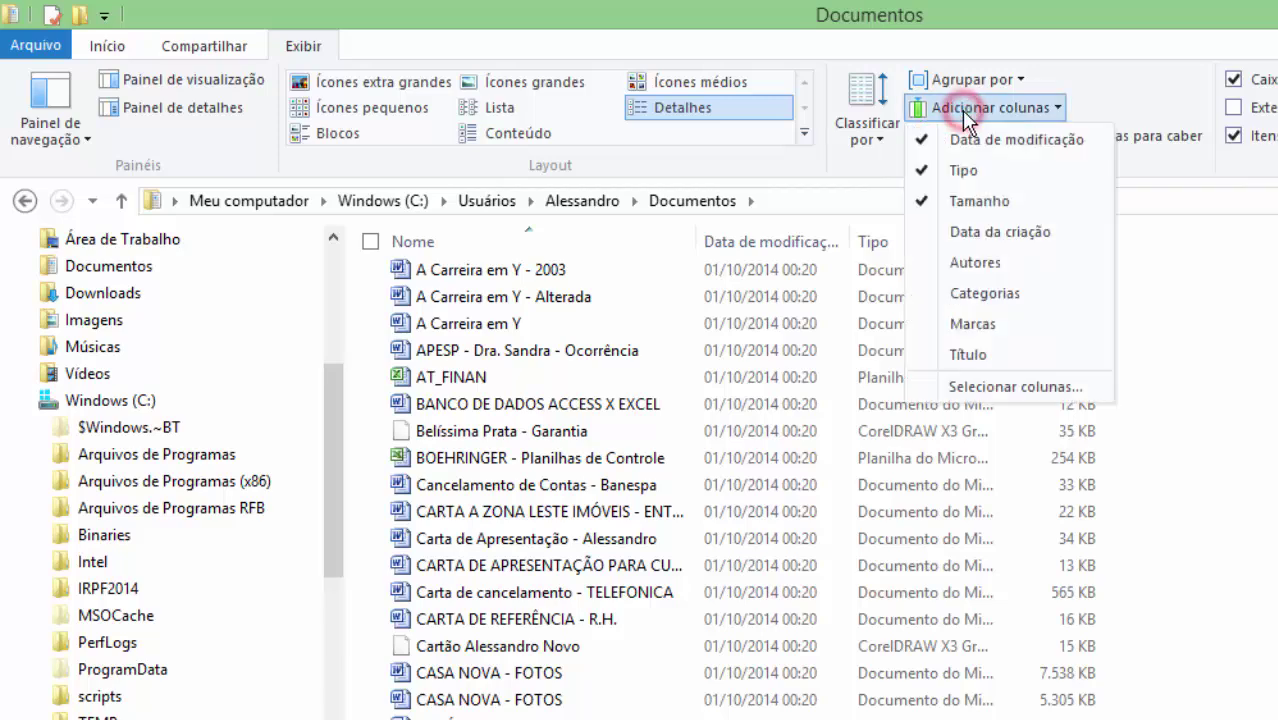
left_click(1017, 233)
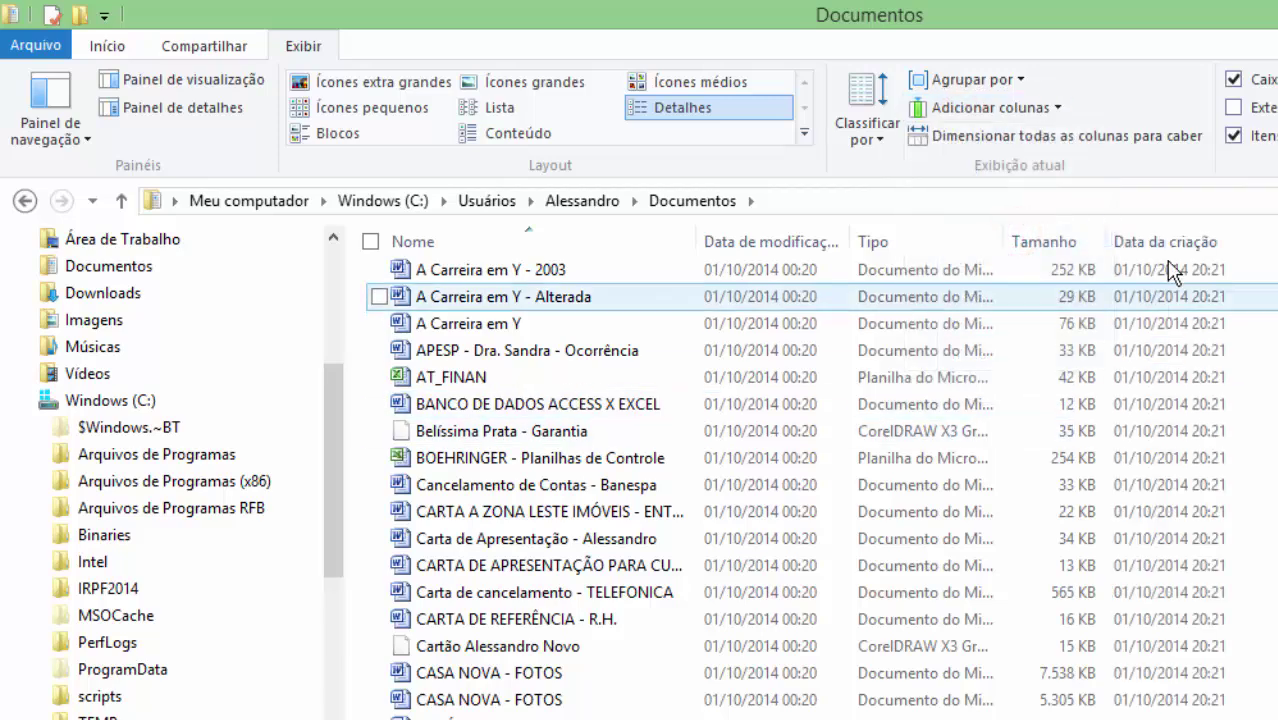
scroll(1145, 677, "down", 2)
scroll(1170, 700, "up", 6)
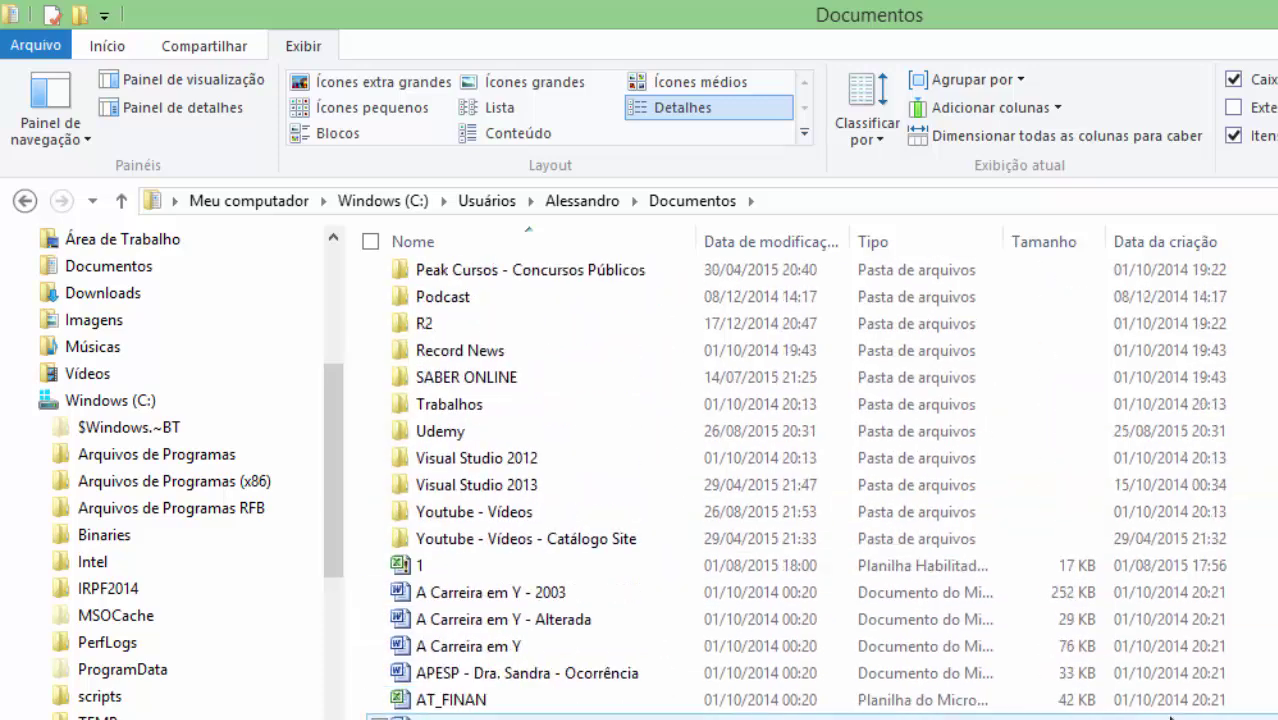
scroll(1170, 700, "down", 11)
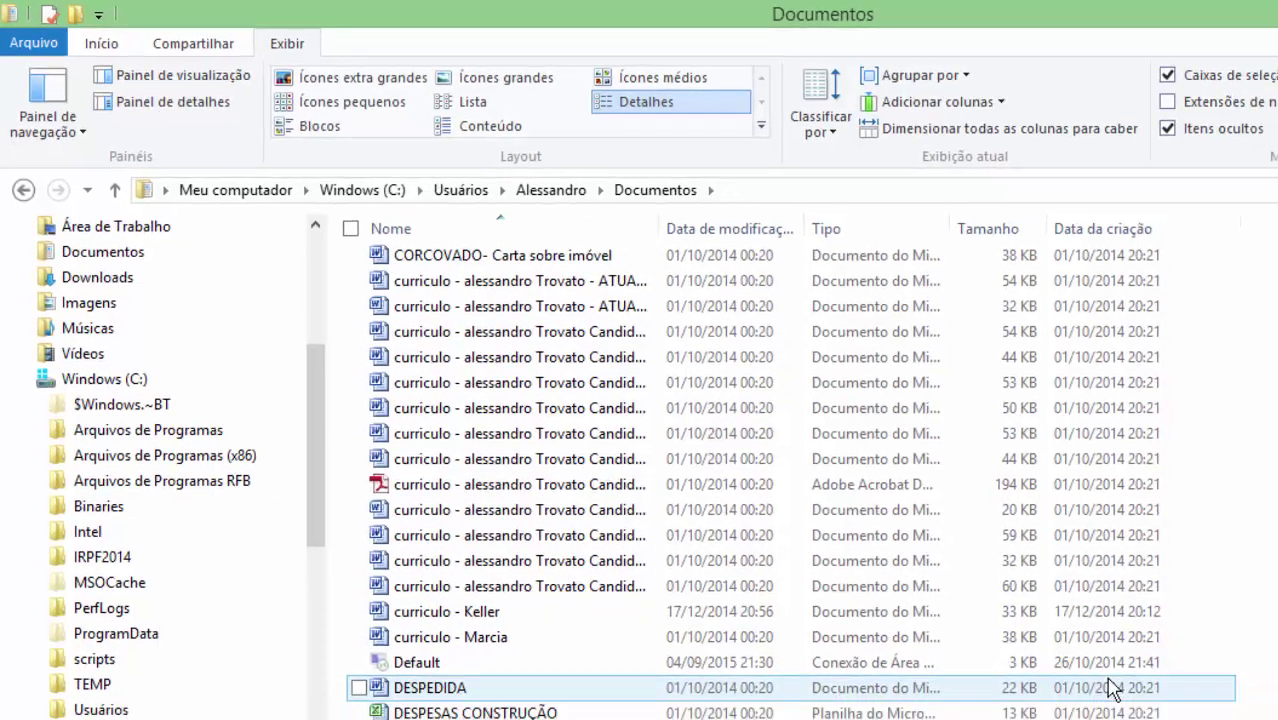
left_click(1171, 719)
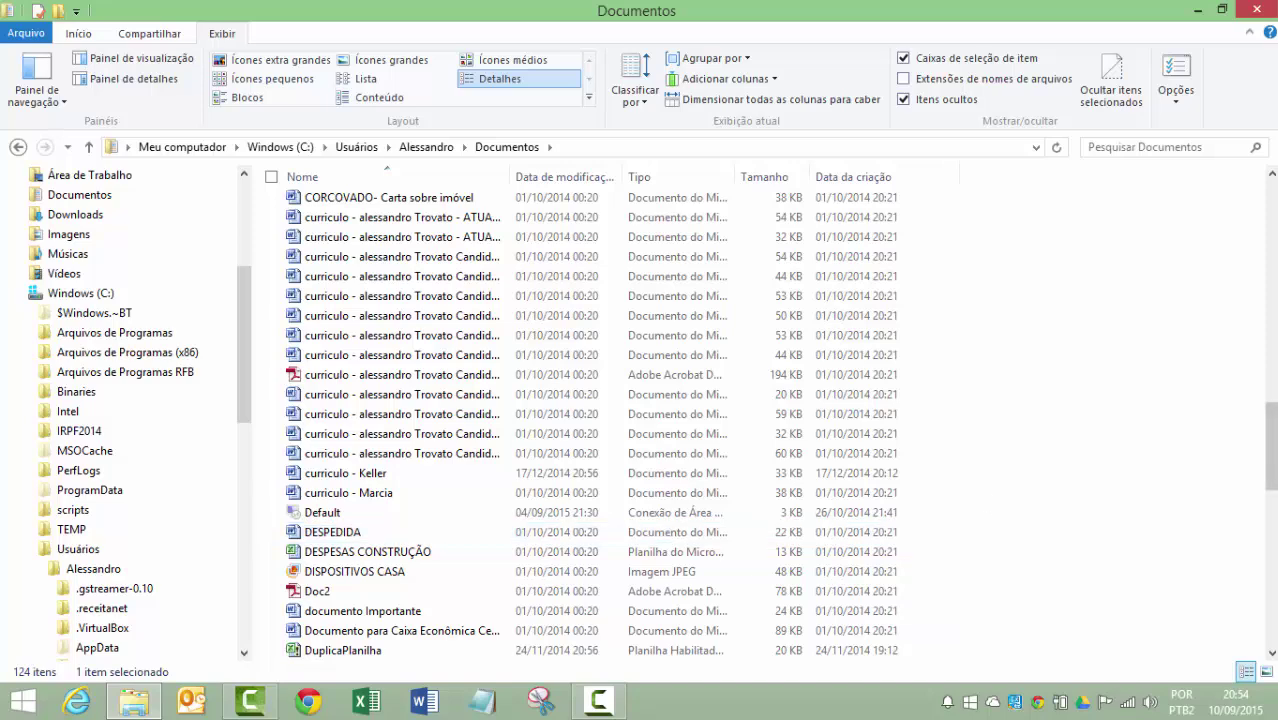
scroll(177, 440, "down", 4)
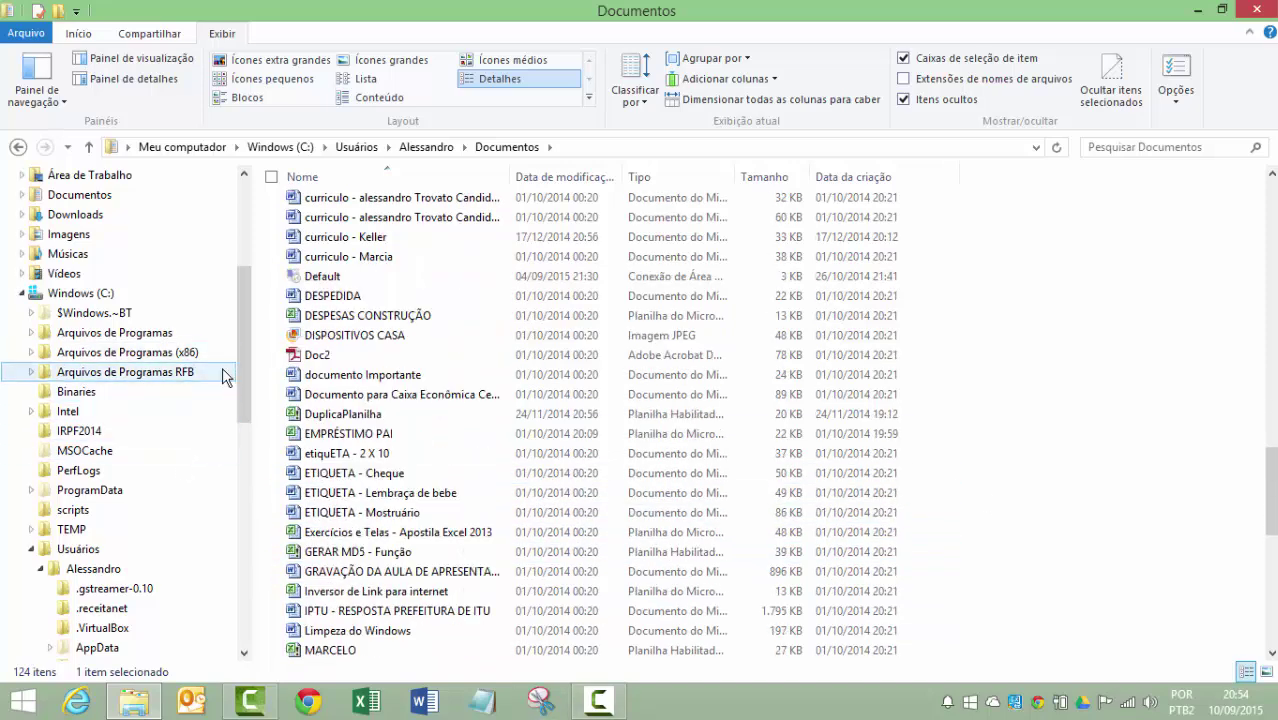
- Return to Curso de Windows Udemy through the folder tree and display its contents as Ícones grandes
left_click_drag(241, 341, 248, 408)
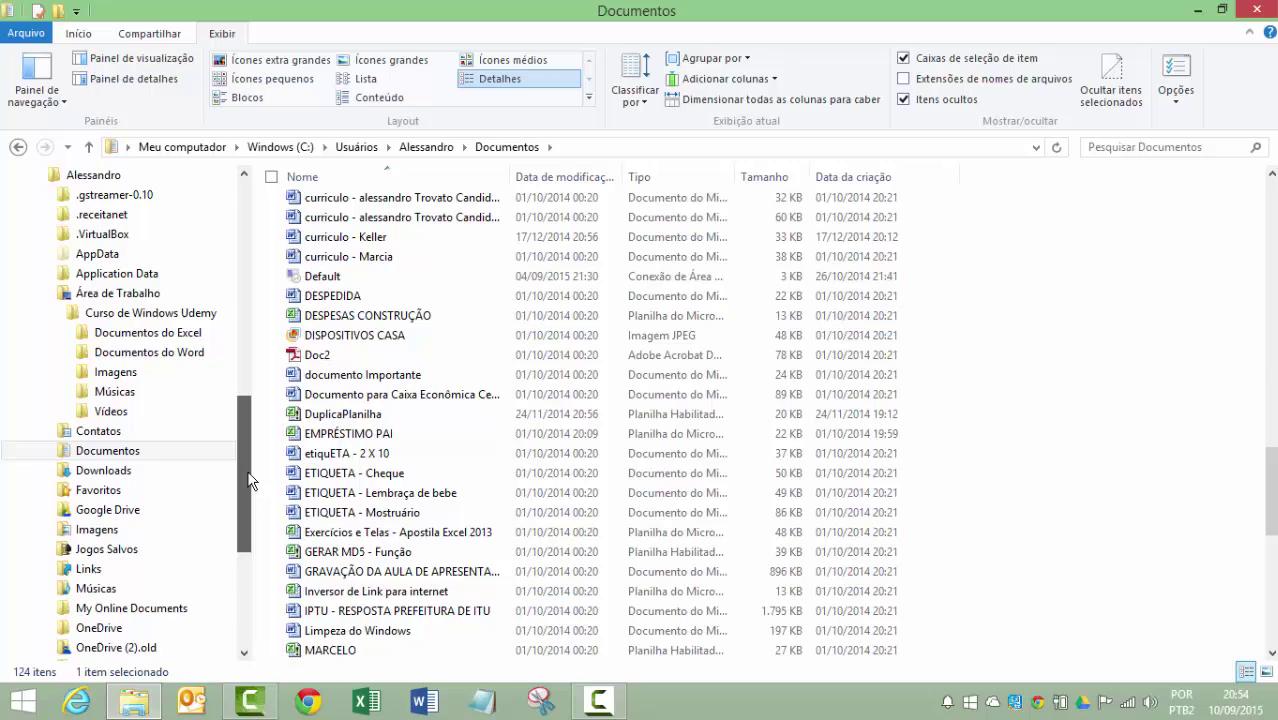
left_click(148, 313)
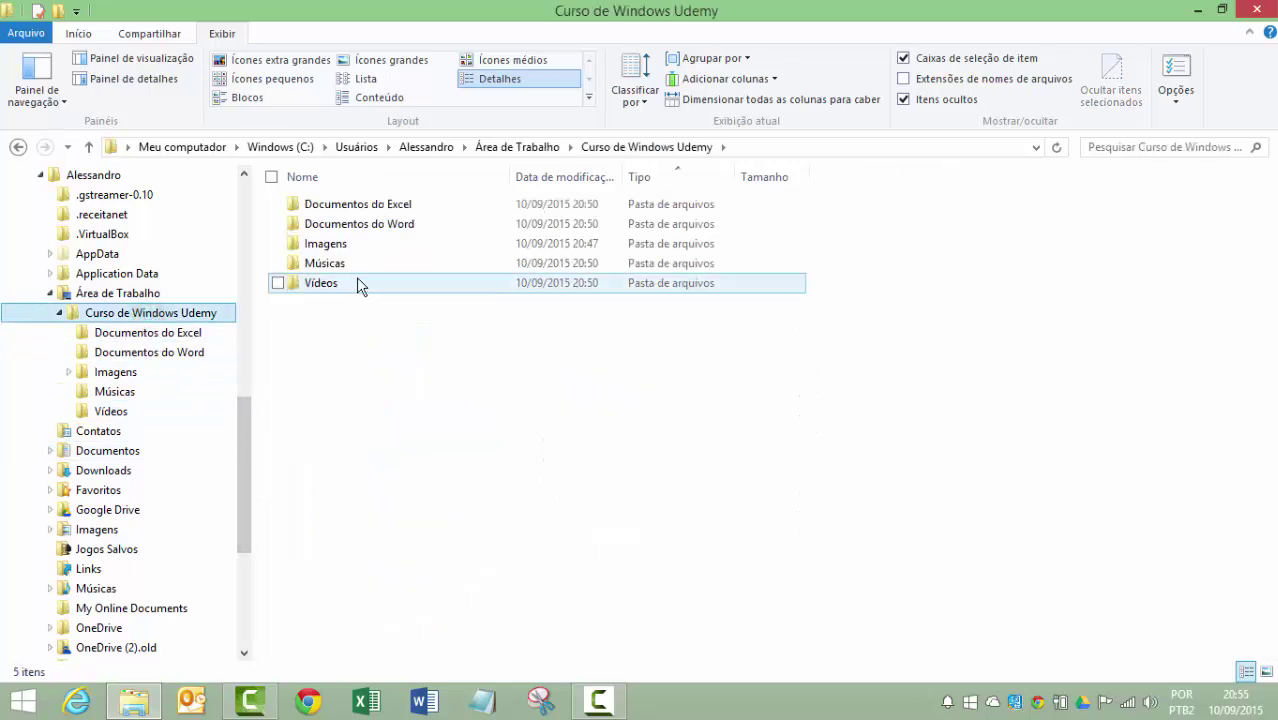
left_click(396, 60)
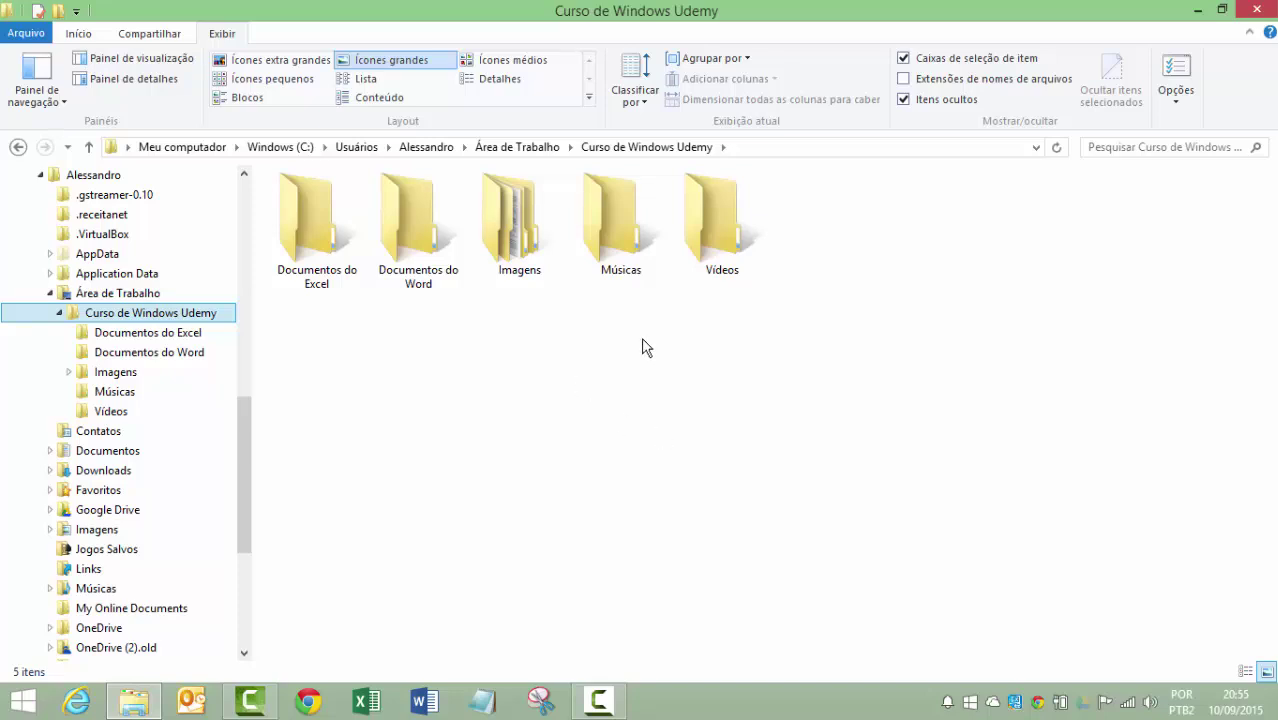
- Create a new folder inside Curso de Windows Udemy, keeping the default name Nova pasta
left_click(687, 385)
right_click(700, 391)
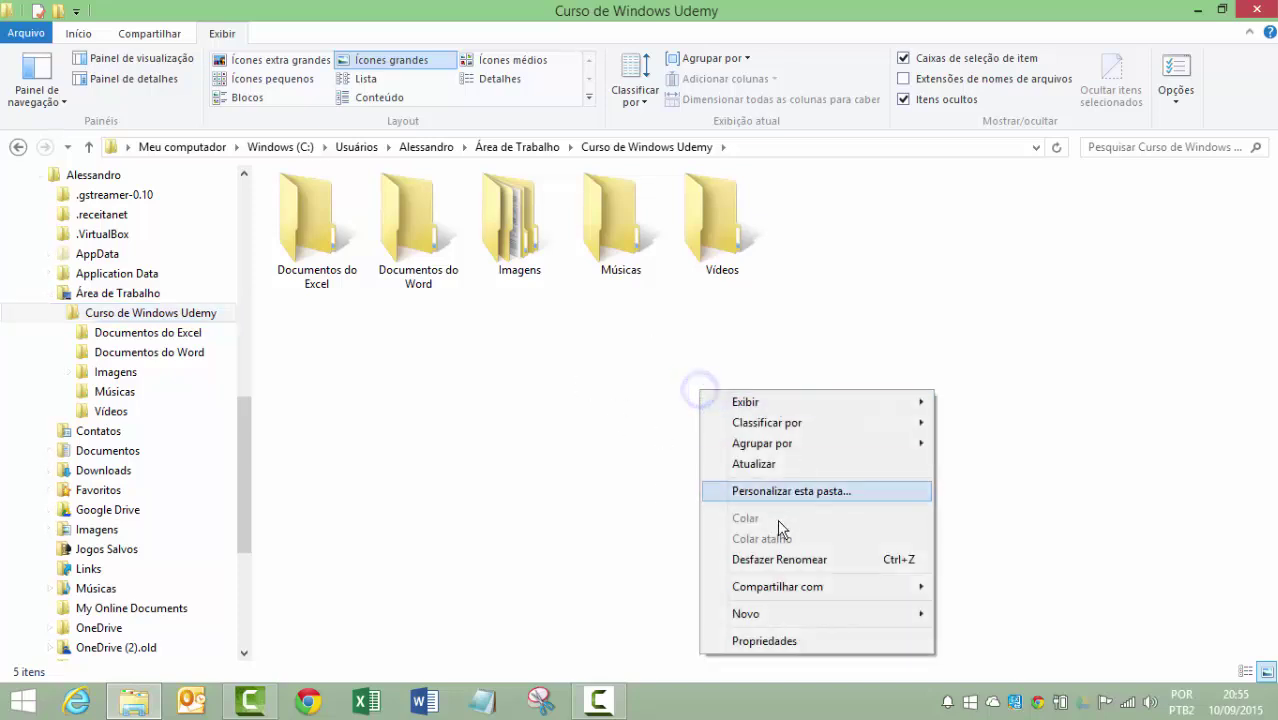
left_click(788, 606)
left_click(988, 300)
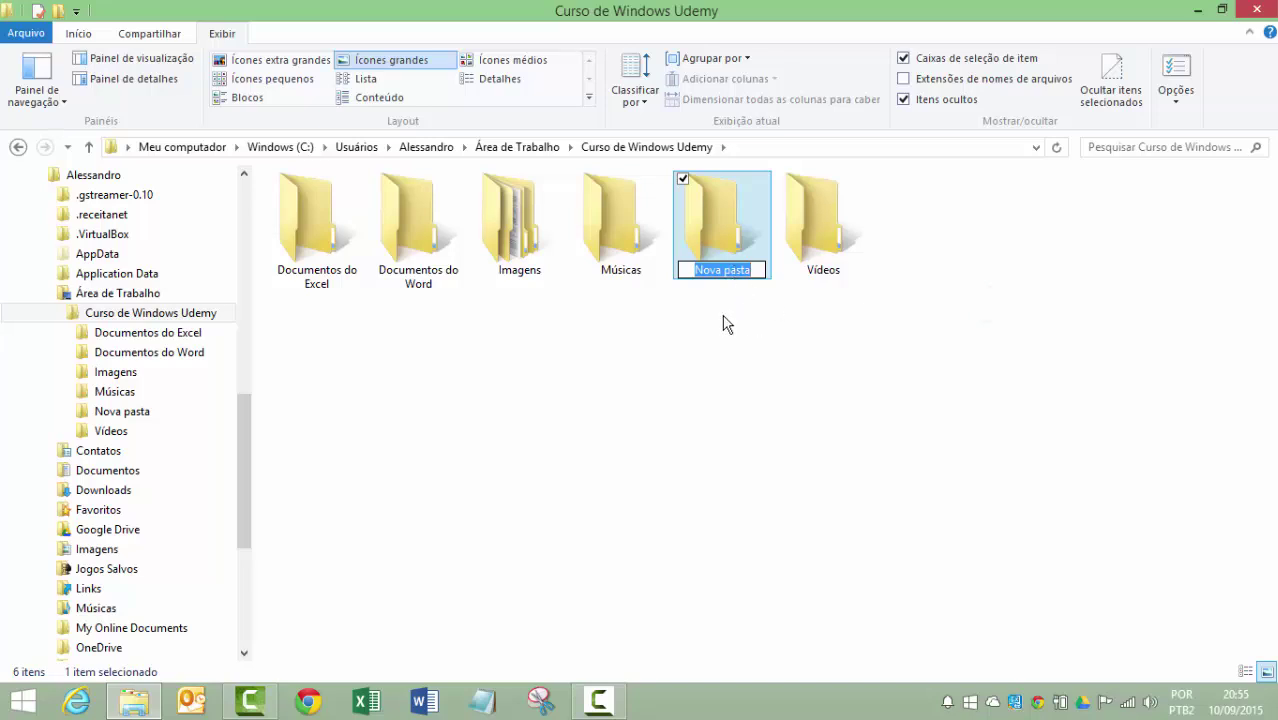
left_click(772, 338)
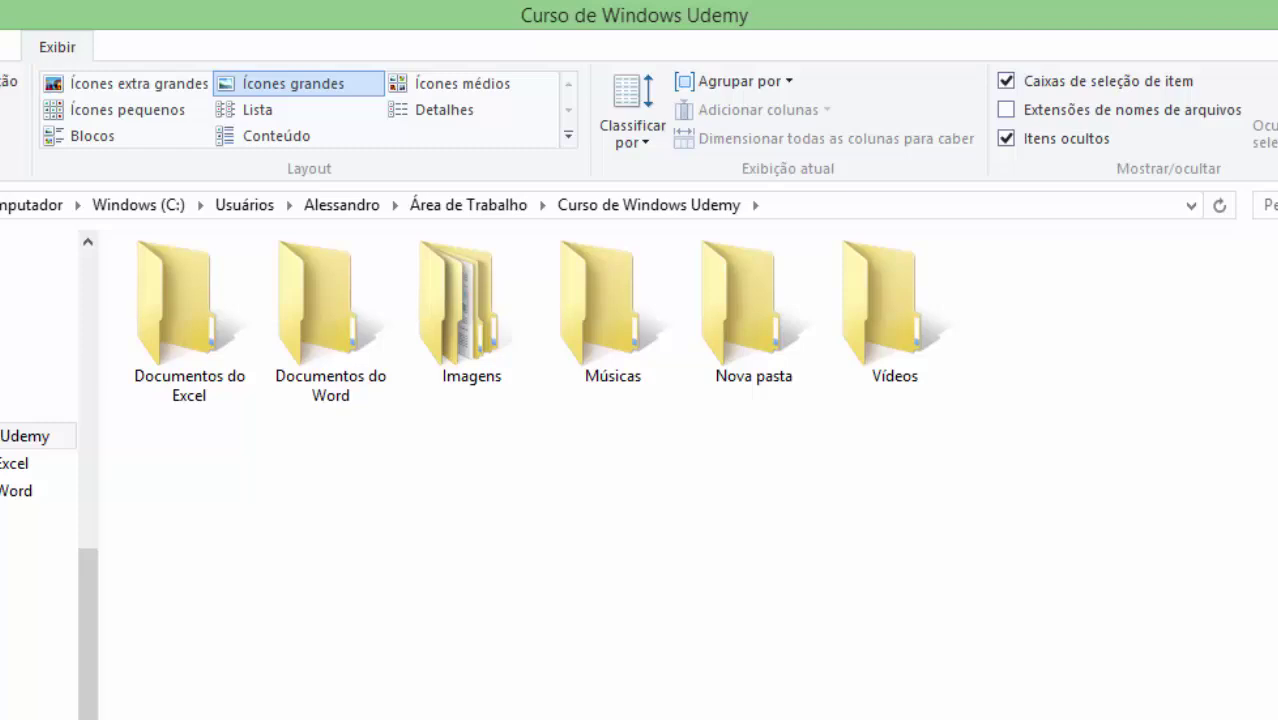
- Rename the Nova pasta folder as Documentos do PowerPoint
right_click(763, 328)
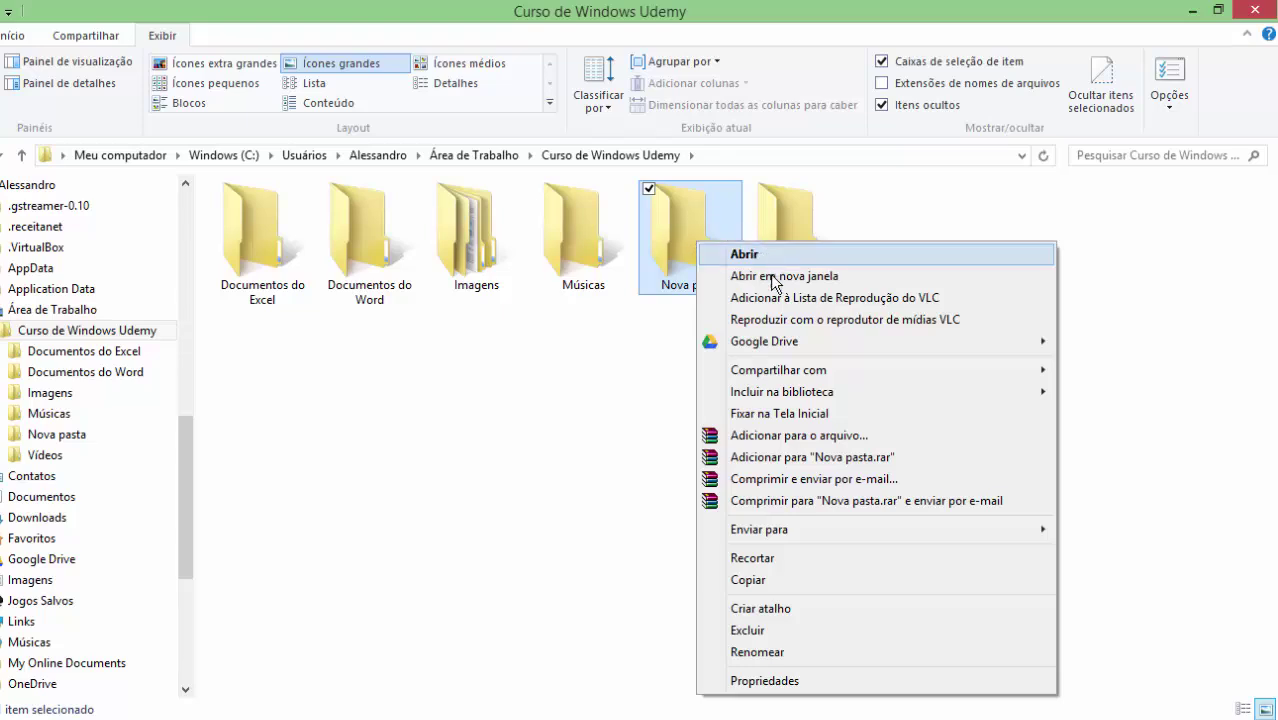
left_click(761, 652)
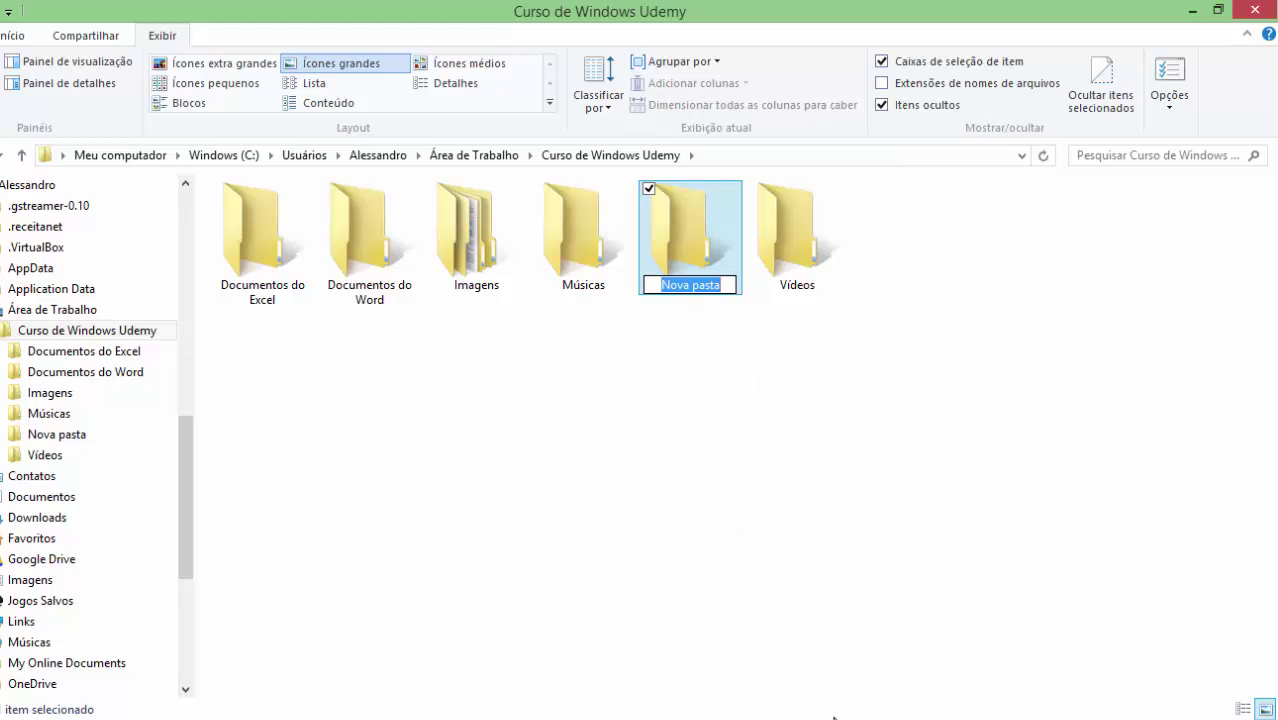
type("Docu")
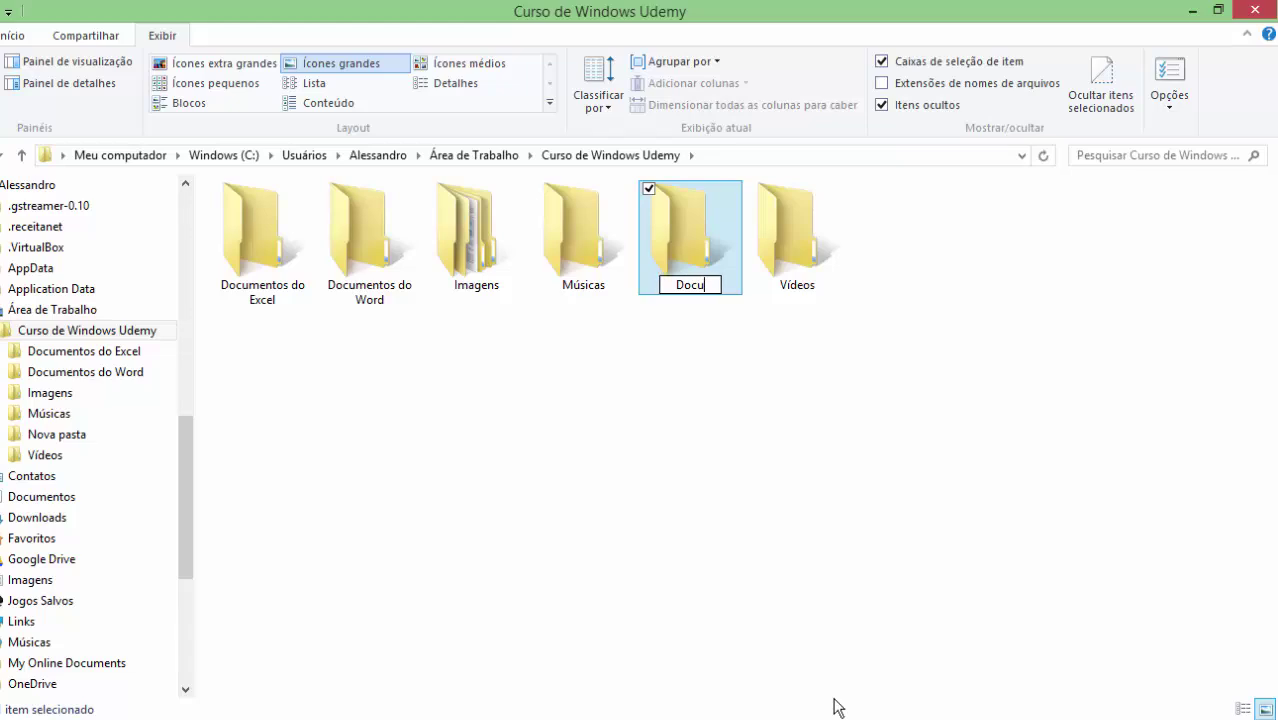
type("mentos do PowerPoint")
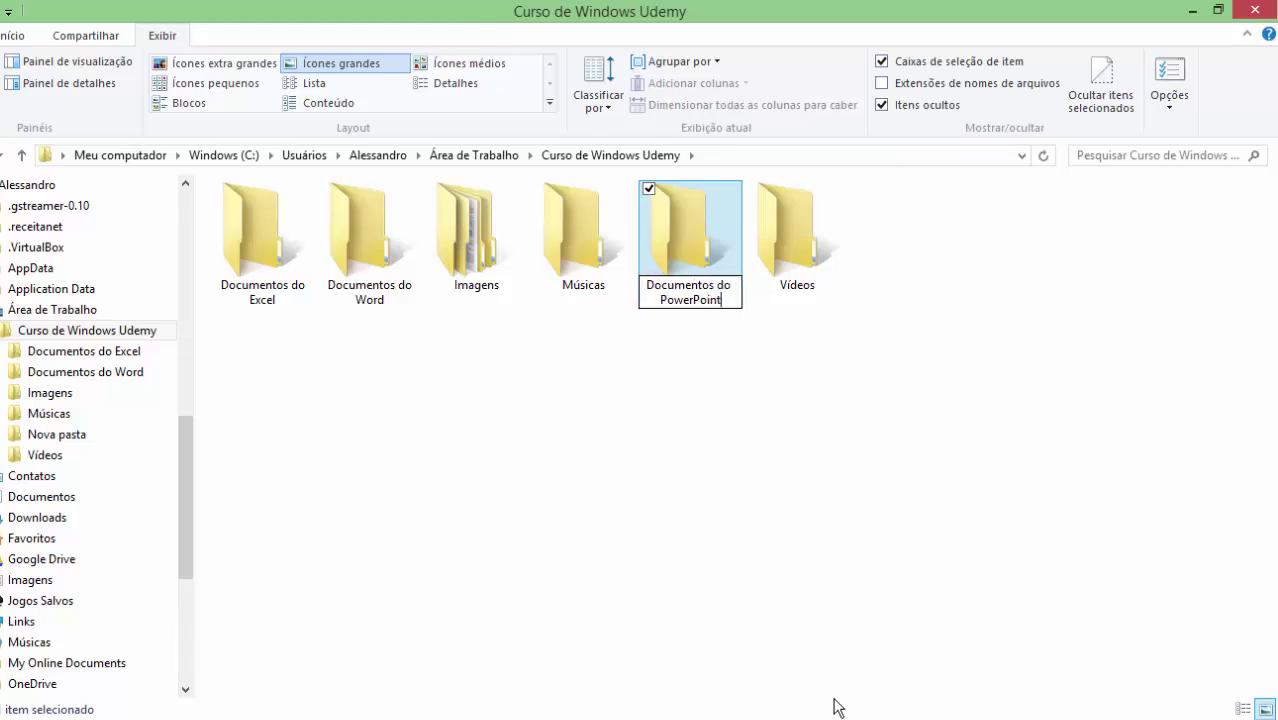
key("Return")
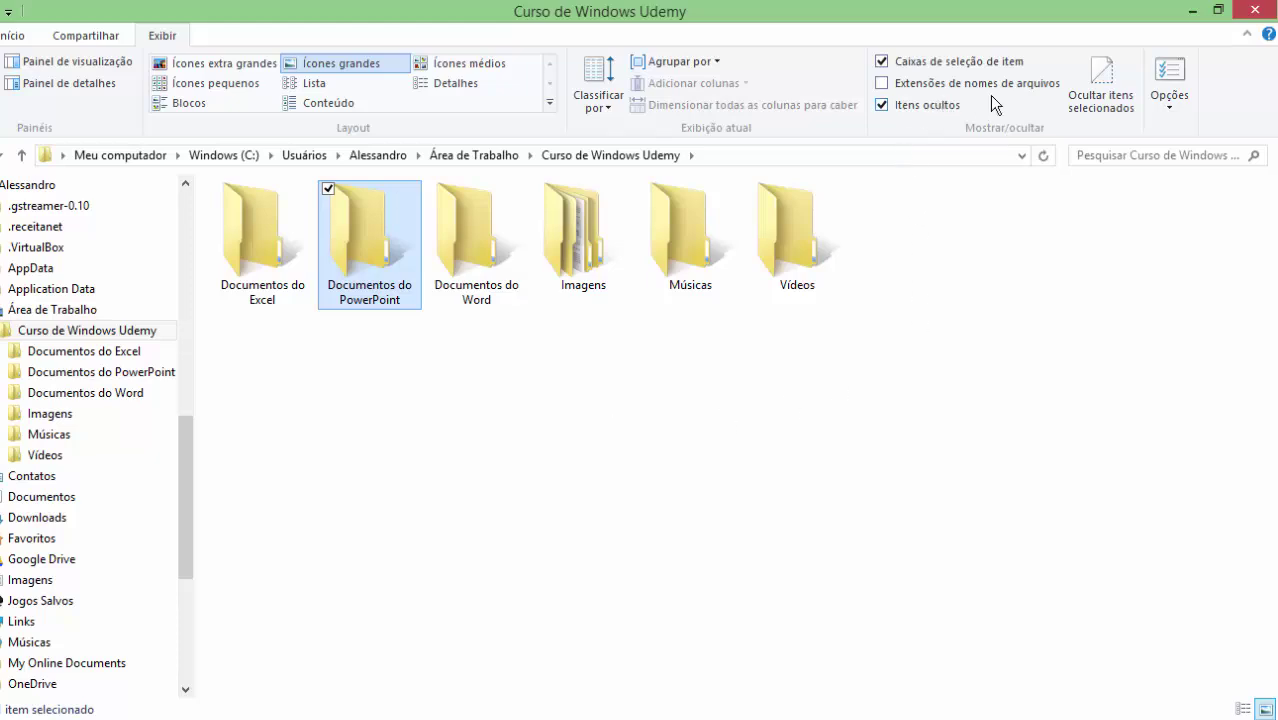
- Open the user's Documentos folder and browse down to the files listed below its folders
left_click(90, 499)
left_click(753, 500)
scroll(745, 500, "down", 13)
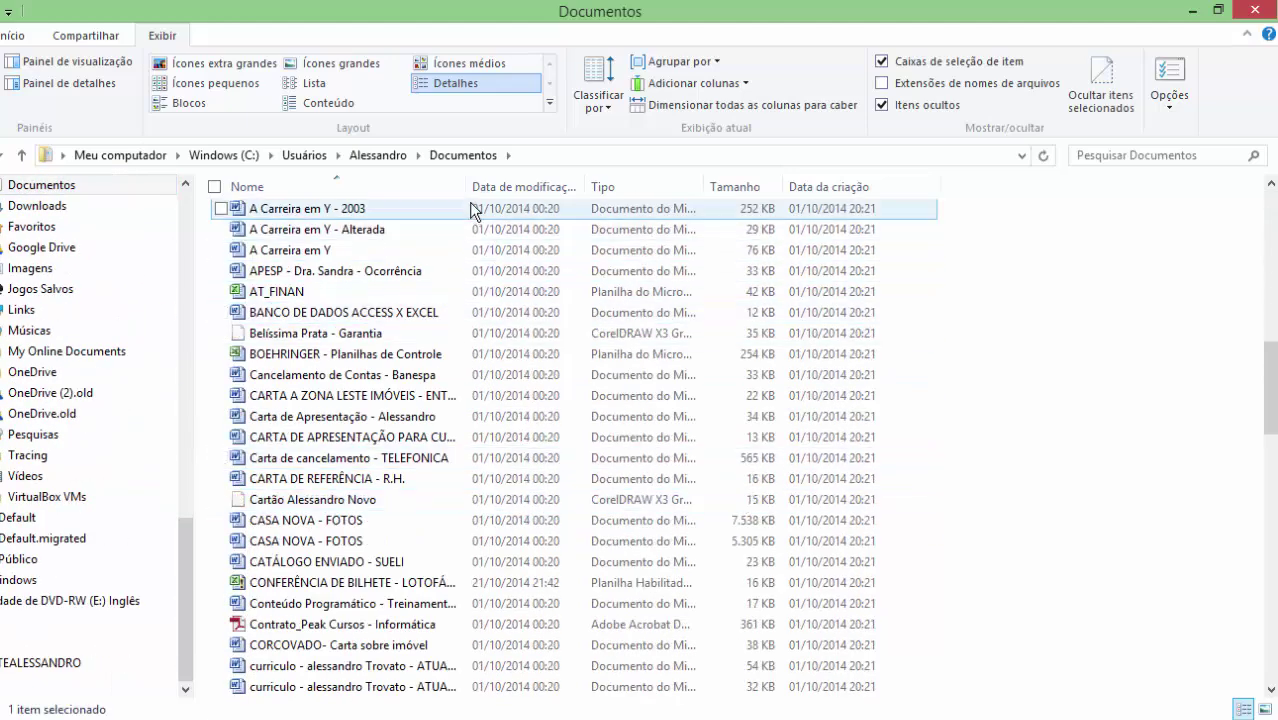
- Display the Documentos folder's contents as Ícones grandes and browse down to the files below its folders
left_click_drag(470, 192, 592, 193)
left_click(305, 250)
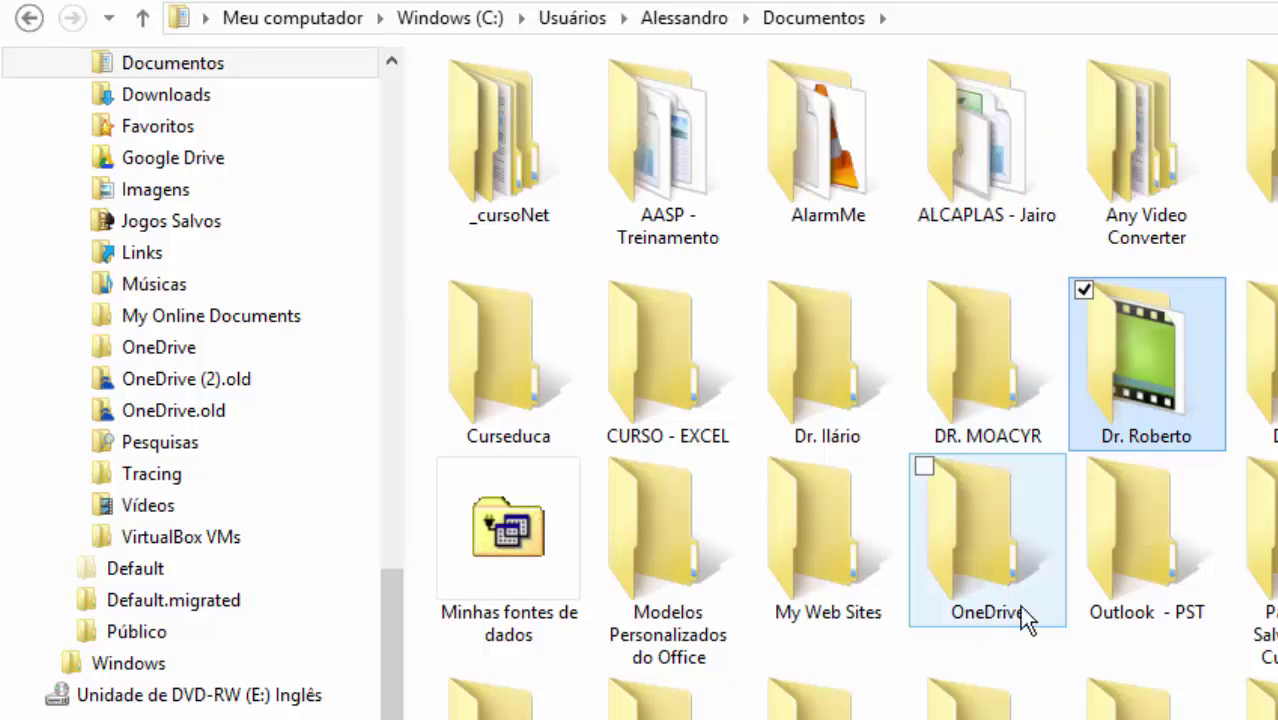
scroll(1028, 620, "down", 10)
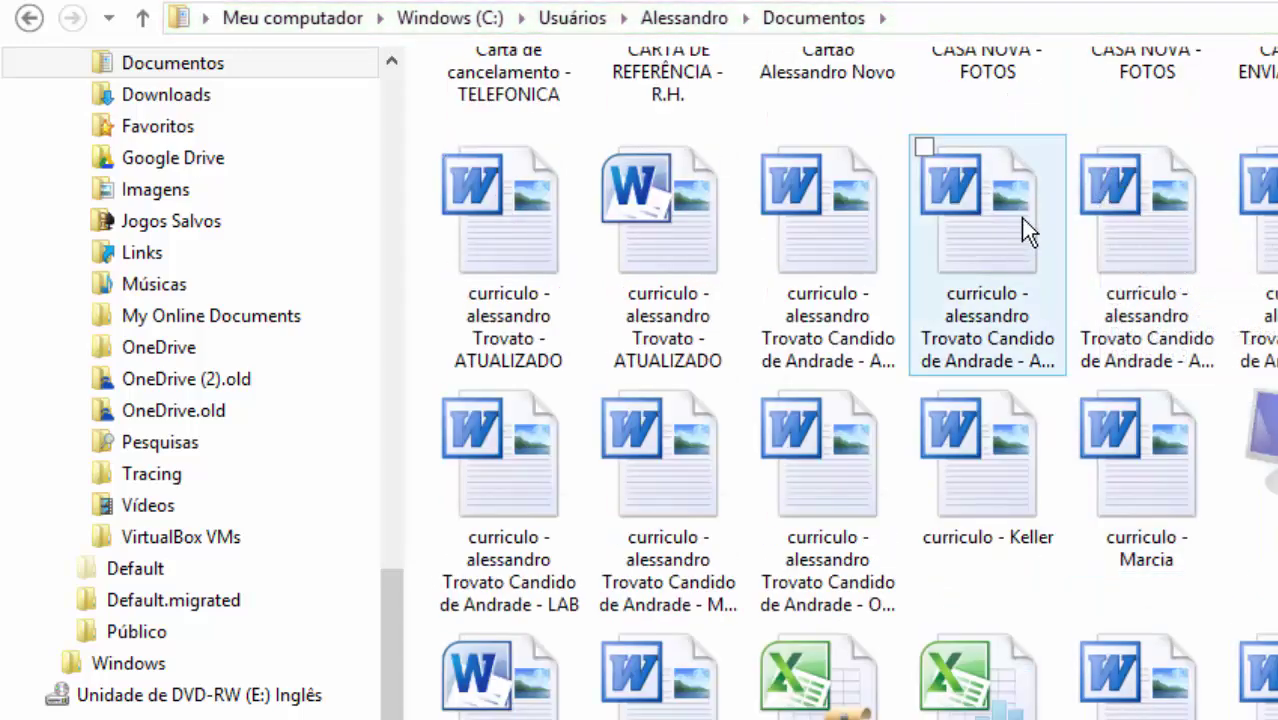
mouse_move(1013, 224)
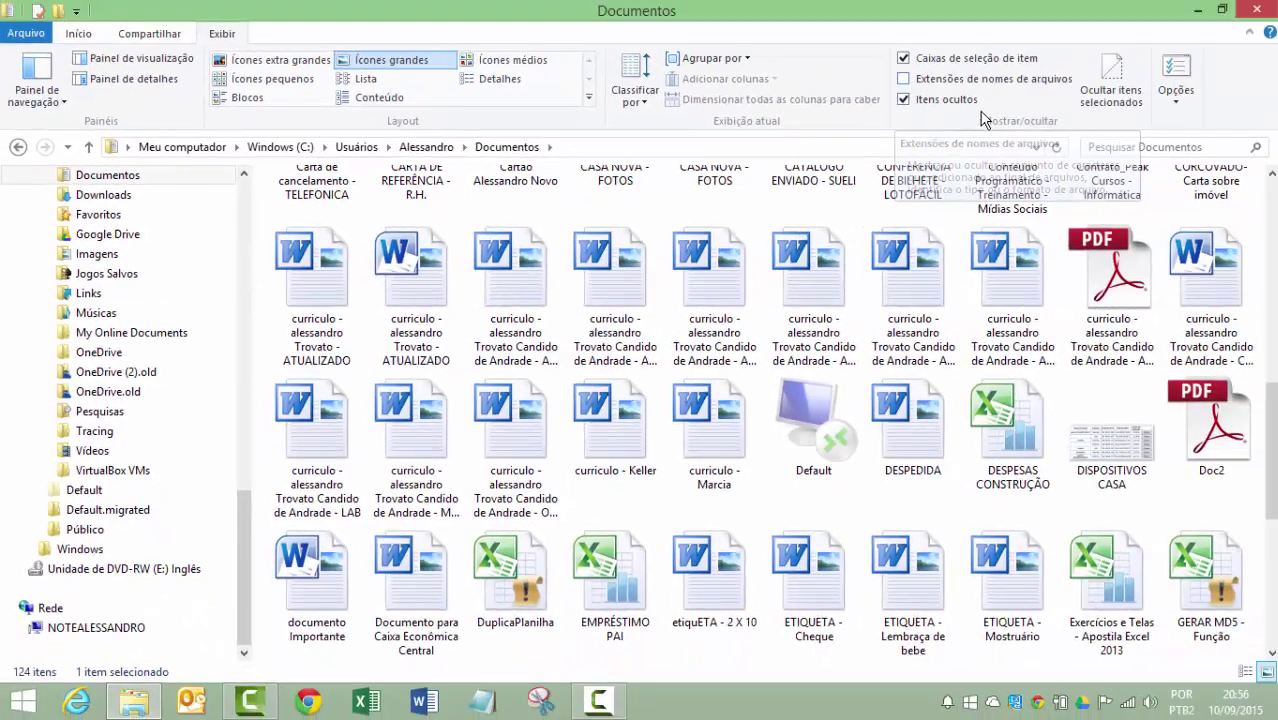
- Turn on the display of file name extensions and look through the file icons in Documentos
left_click(906, 80)
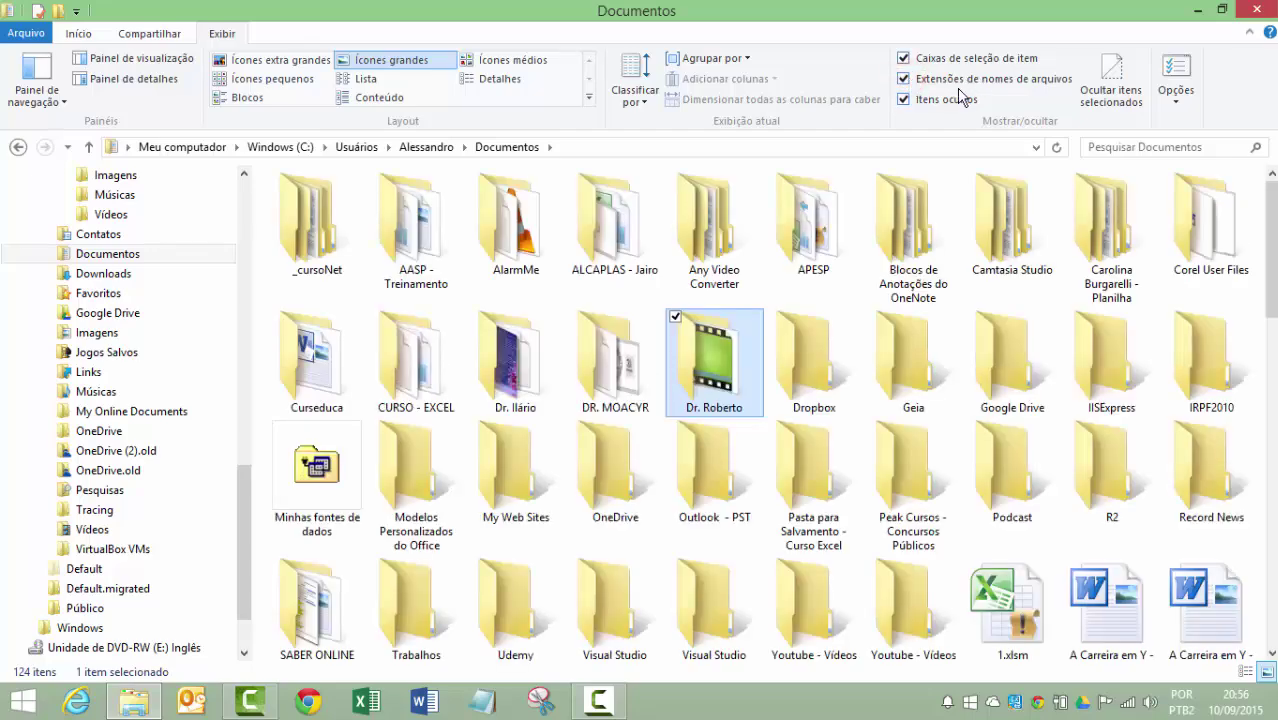
scroll(870, 313, "down", 10)
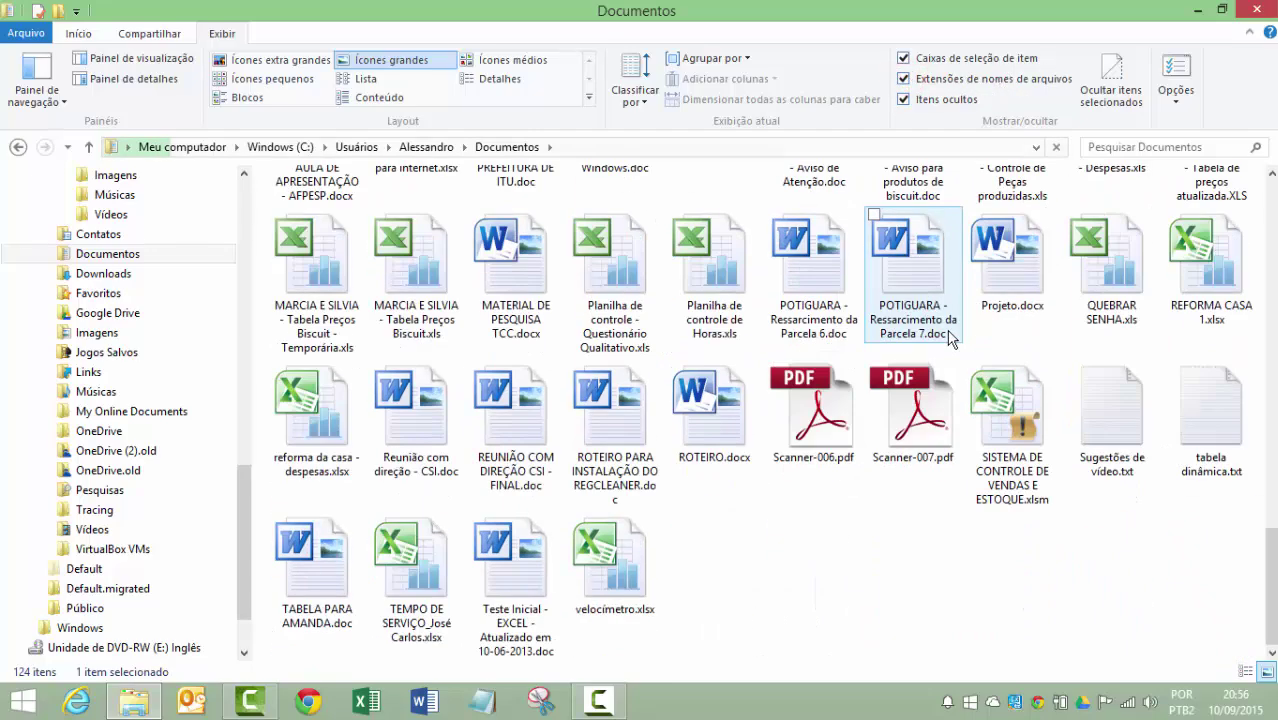
scroll(805, 370, "up", 8)
scroll(643, 291, "down", 4)
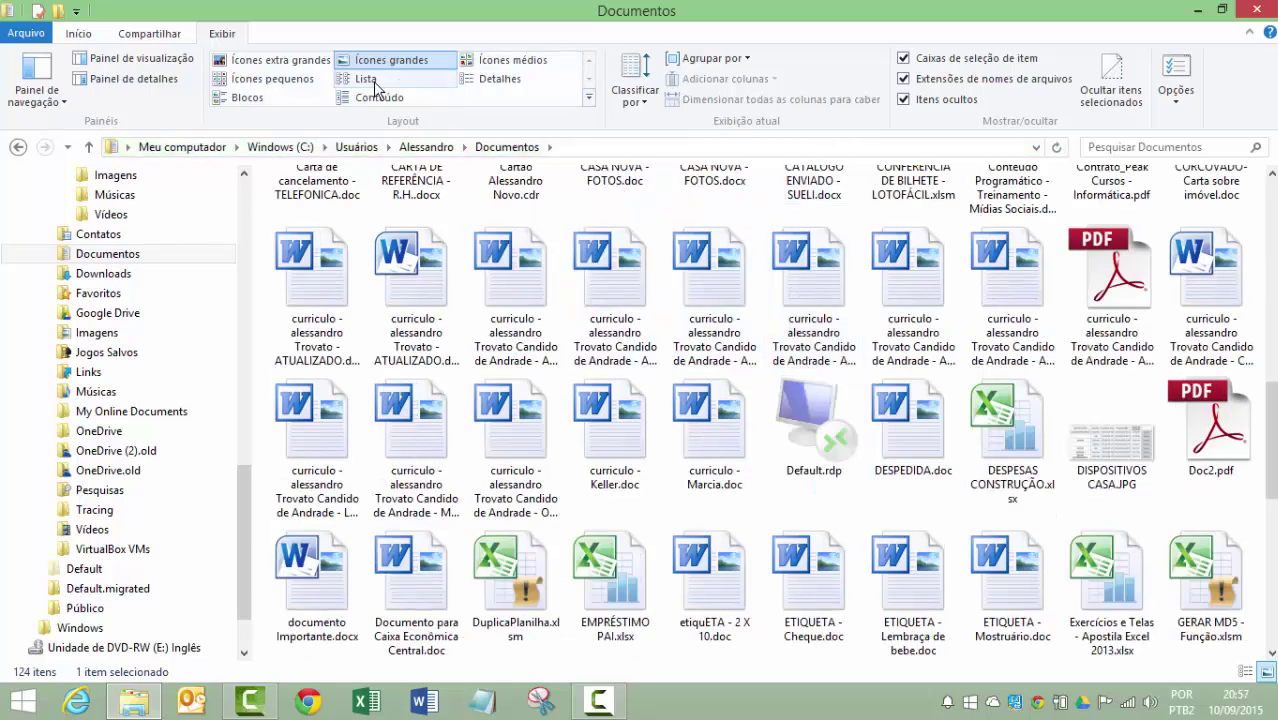
- Compare how file names with their extensions appear in Documentos under the Detalhes layout and under Ícones grandes
left_click(483, 84)
scroll(565, 453, "down", 13)
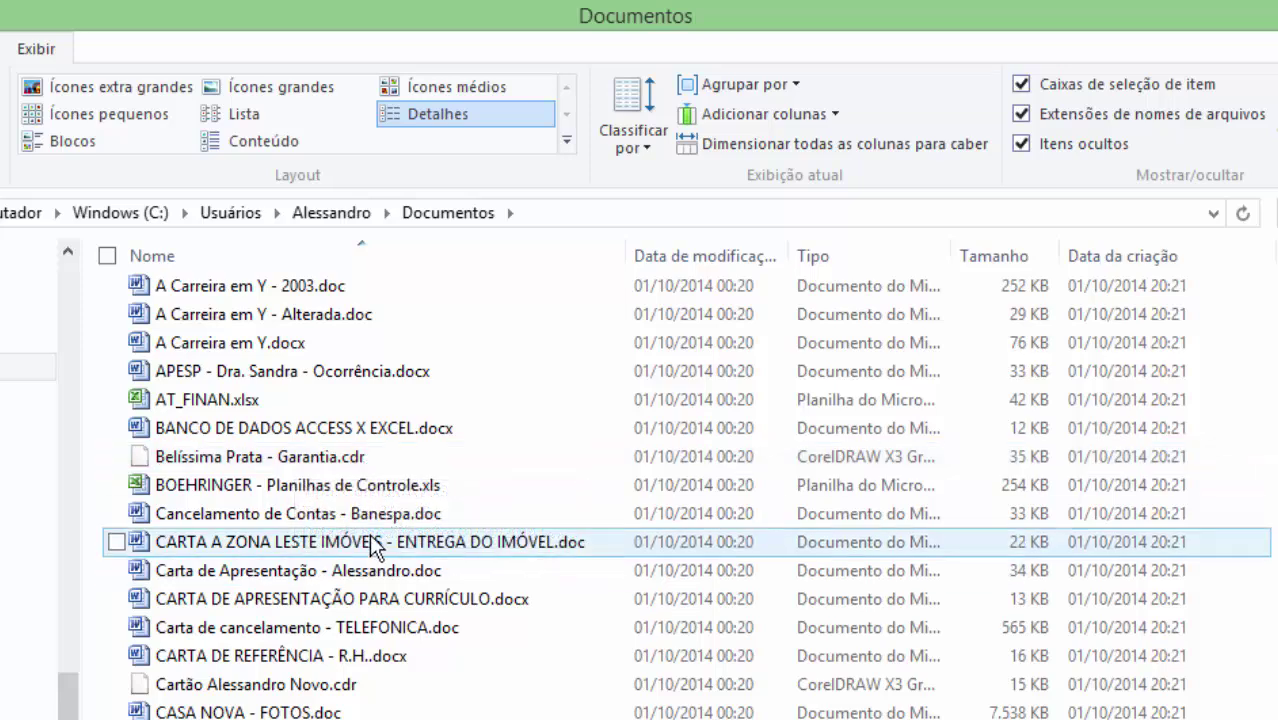
scroll(372, 548, "down", 2)
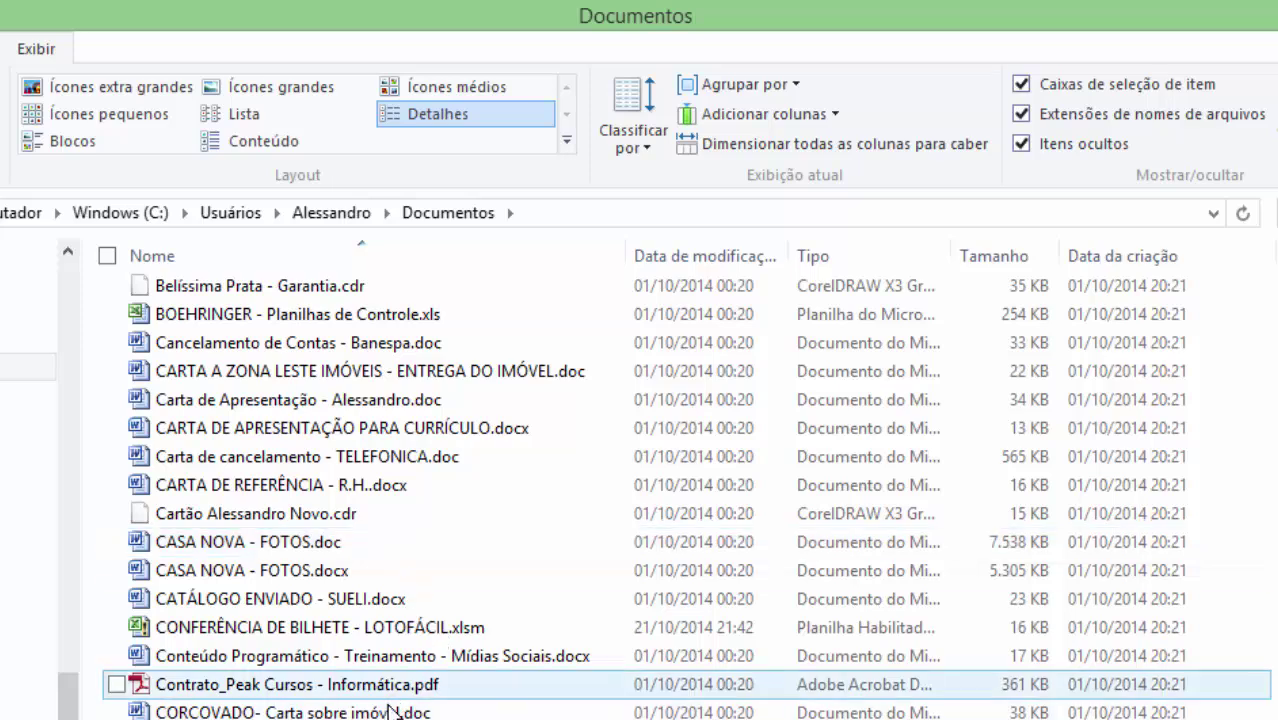
double_click(953, 253)
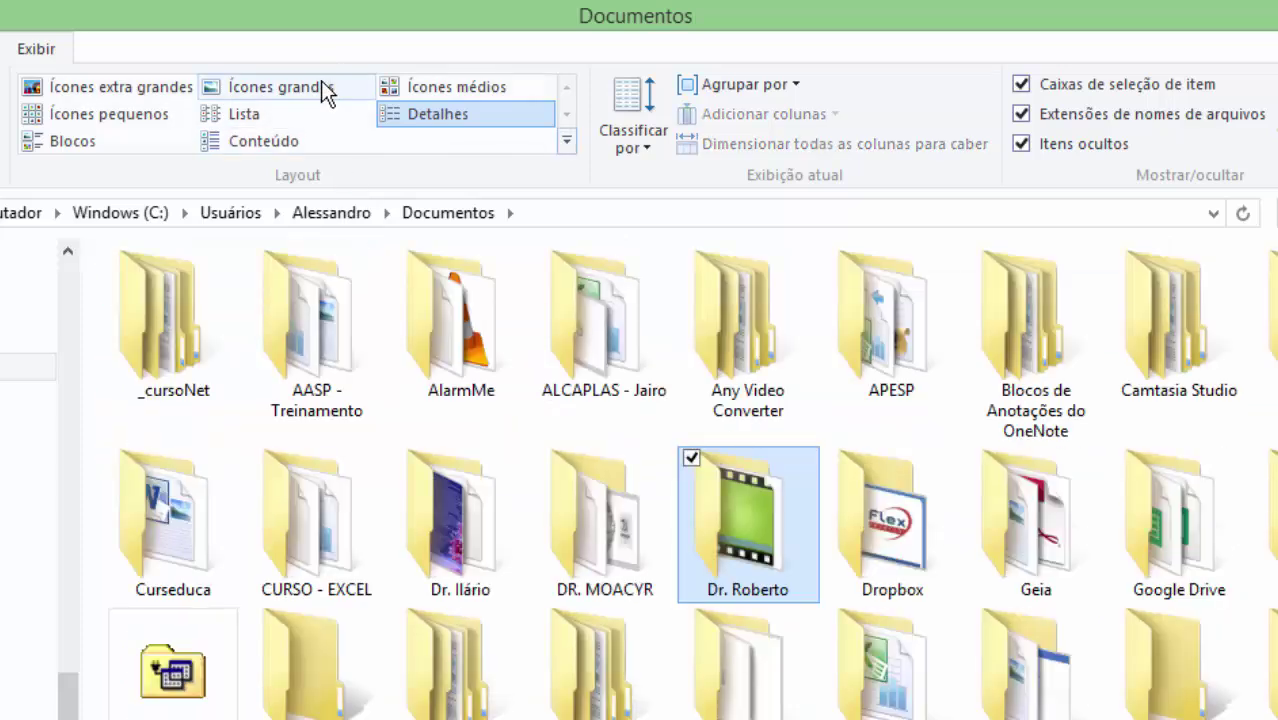
left_click(320, 85)
scroll(1072, 638, "down", 5)
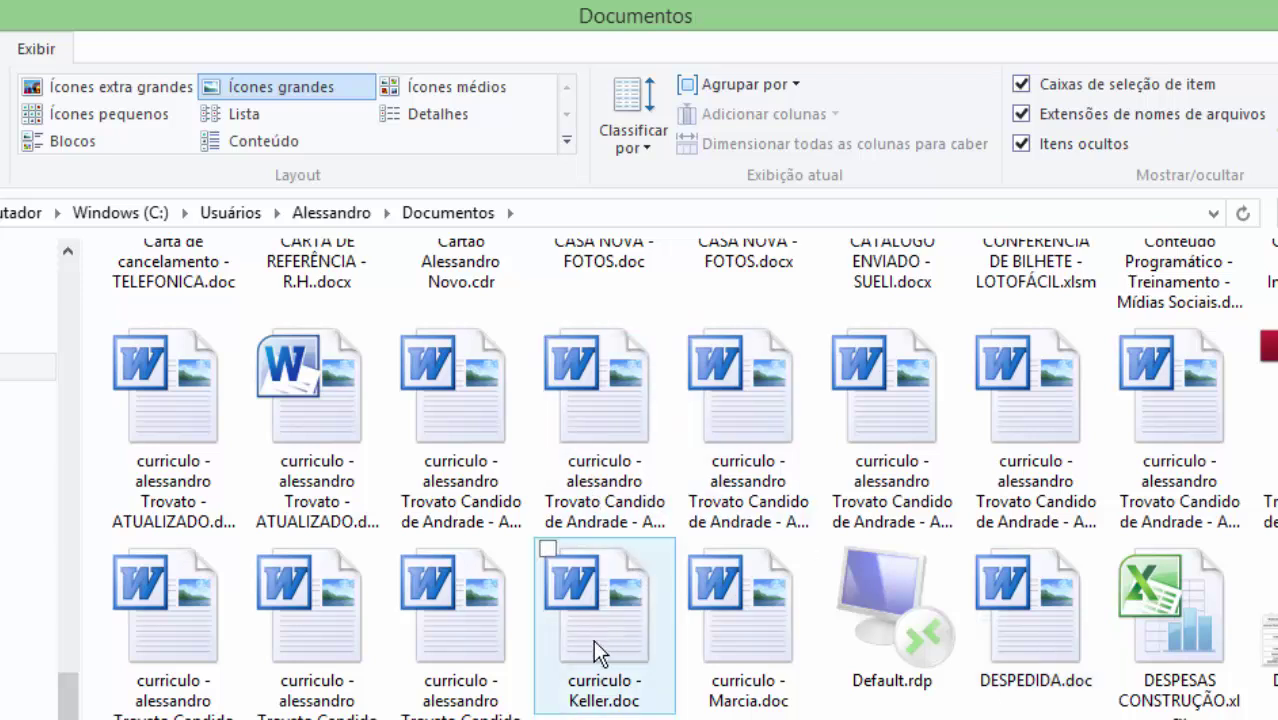
mouse_move(590, 664)
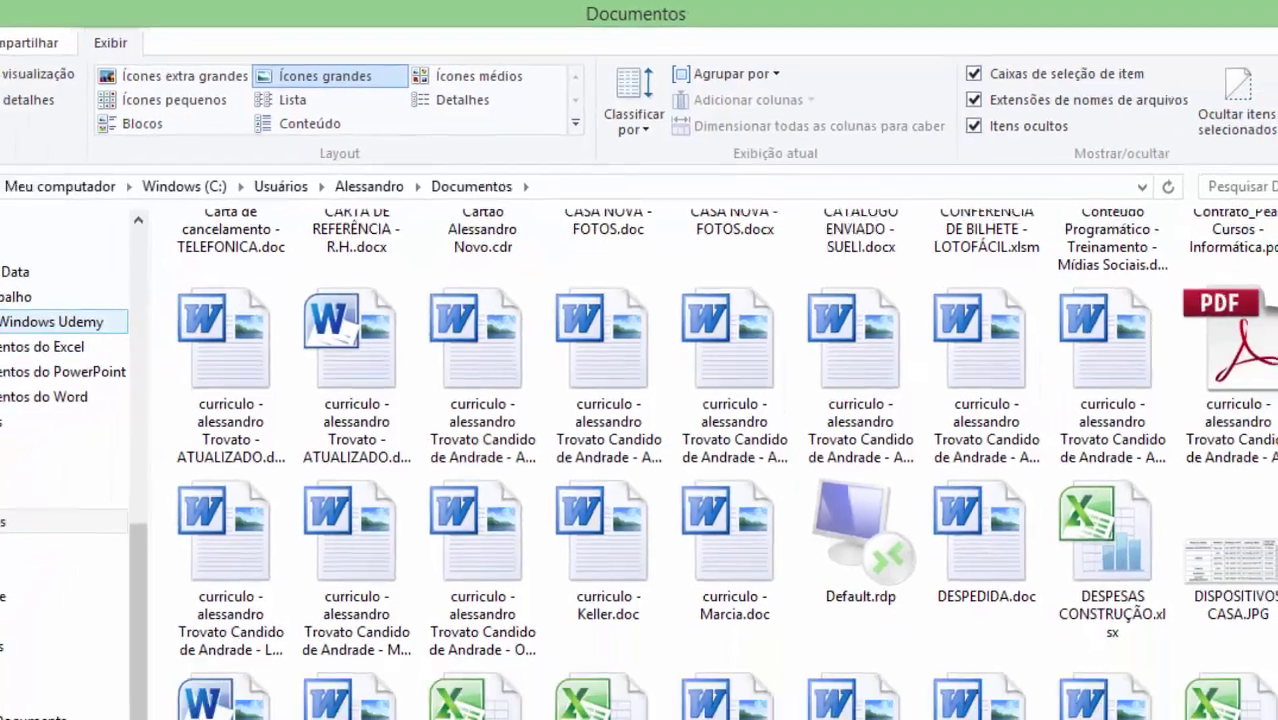
- Open Curso de Windows Udemy and view the commands available for its Vídeos folder without choosing any
left_click(50, 321)
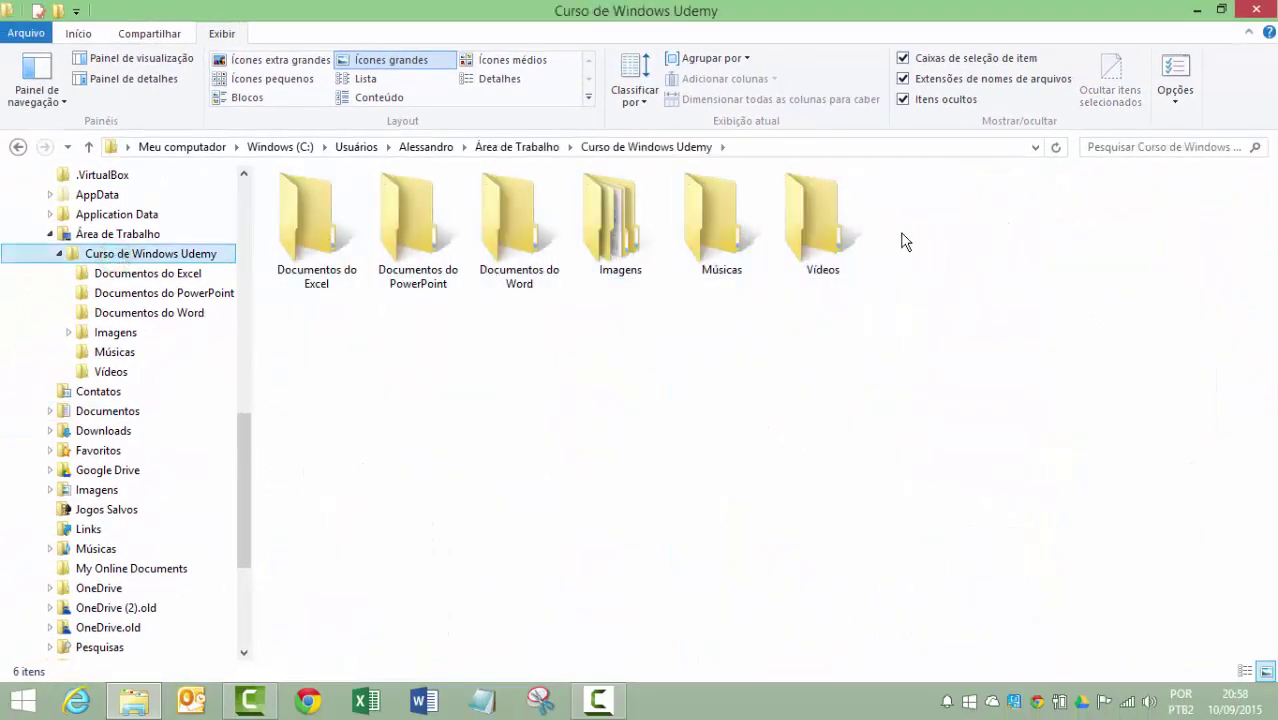
right_click(825, 228)
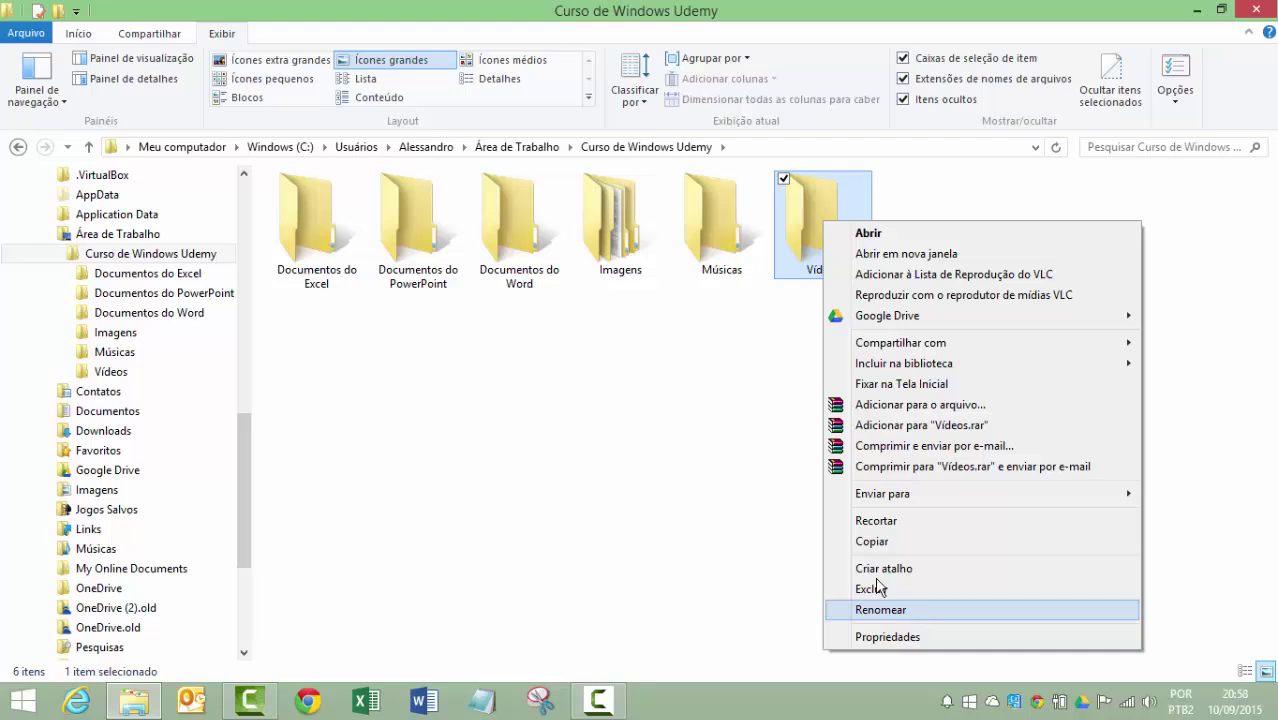
left_click(627, 488)
mouse_move(620, 245)
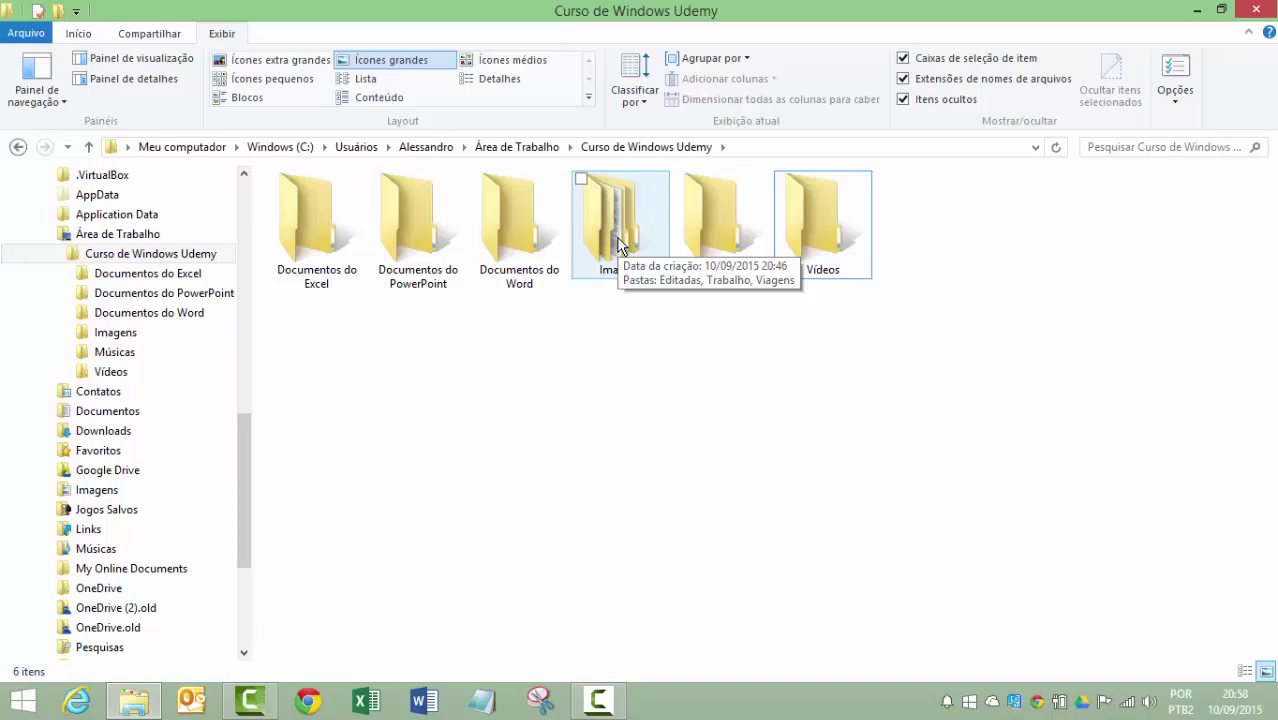
- Go up to Área de Trabalho and open the properties of Curso de Windows Udemy to check the folder's size
left_click(125, 257)
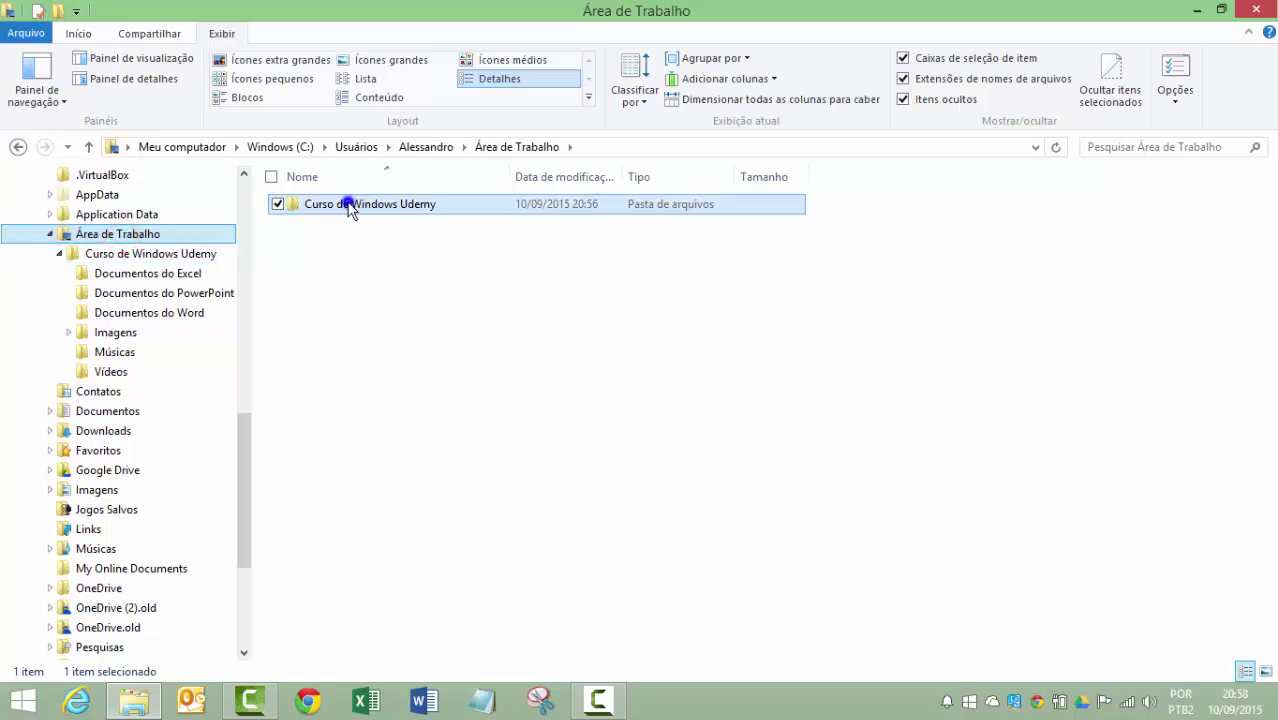
right_click(349, 209)
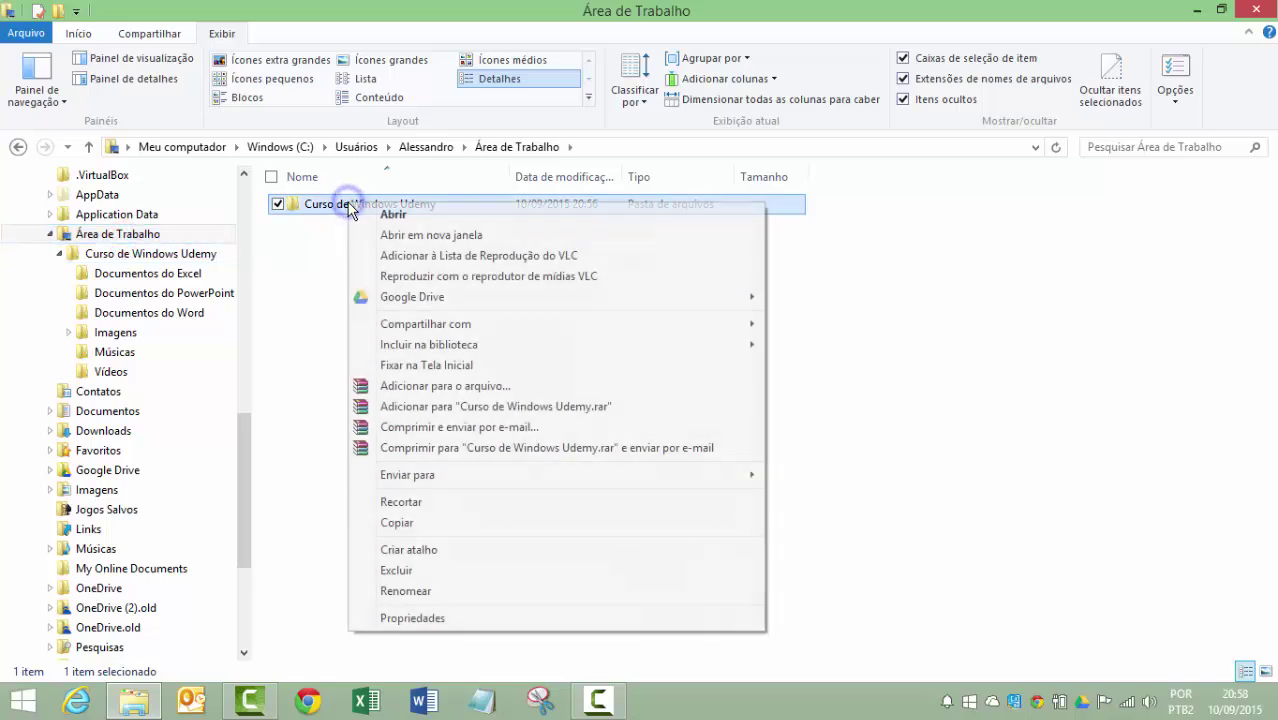
left_click(511, 622)
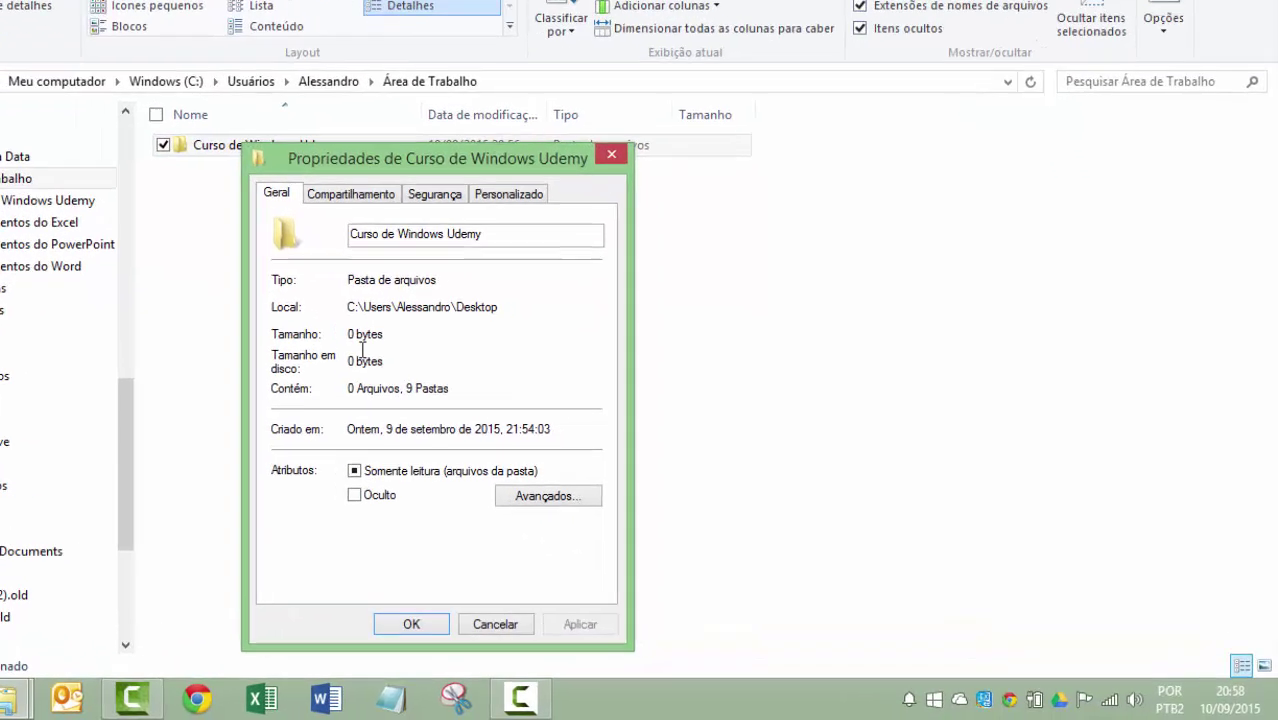
left_click_drag(444, 373, 474, 372)
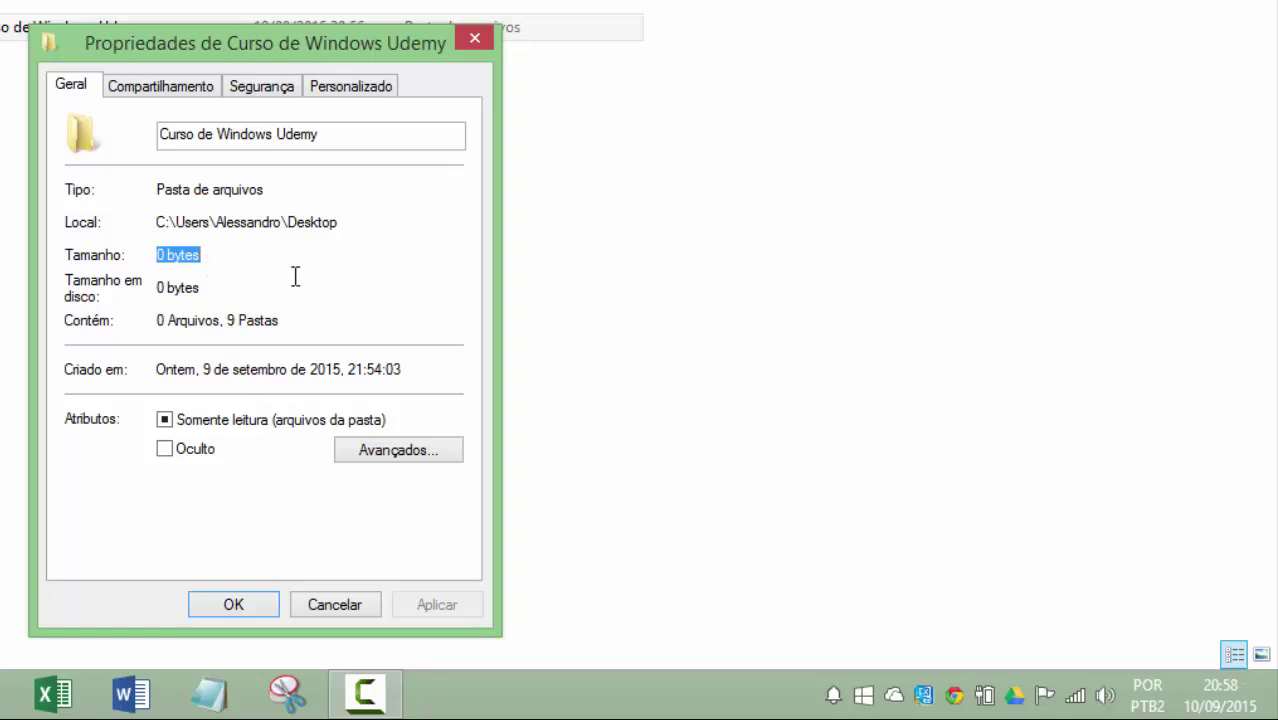
- Review the sharing, security and customization settings in the properties of Curso de Windows Udemy
left_click(186, 88)
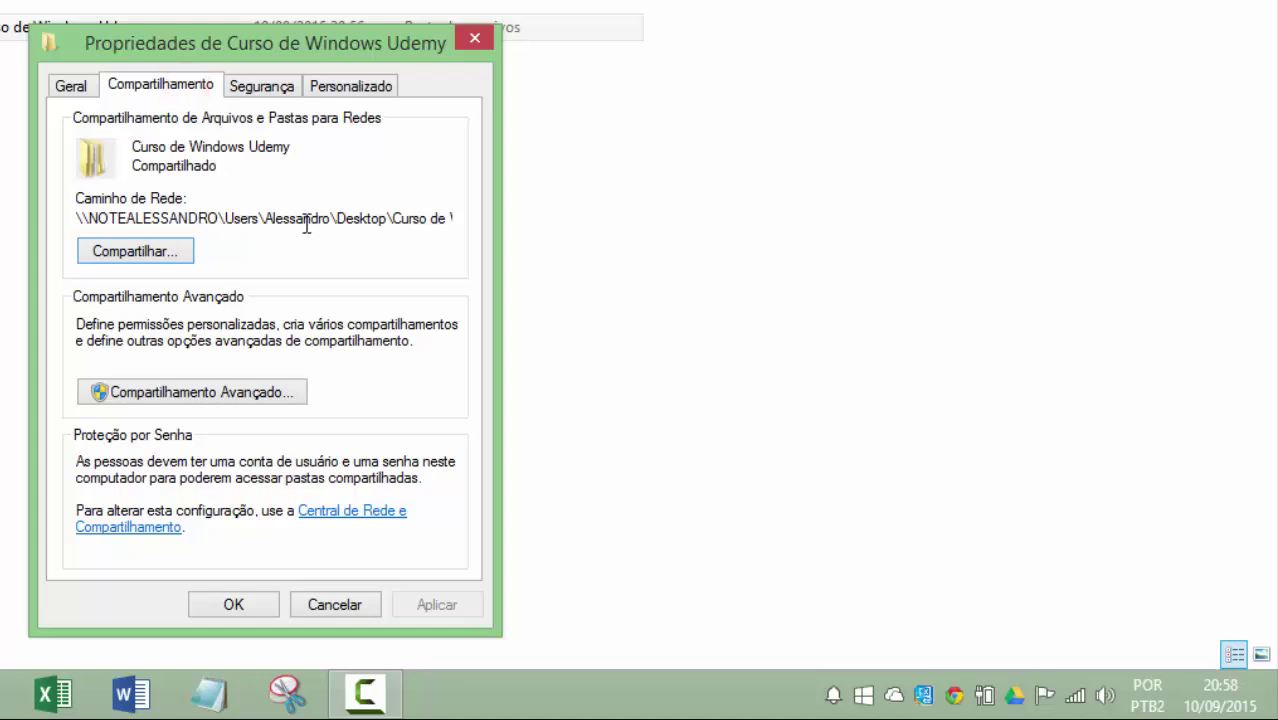
left_click(262, 90)
left_click(352, 87)
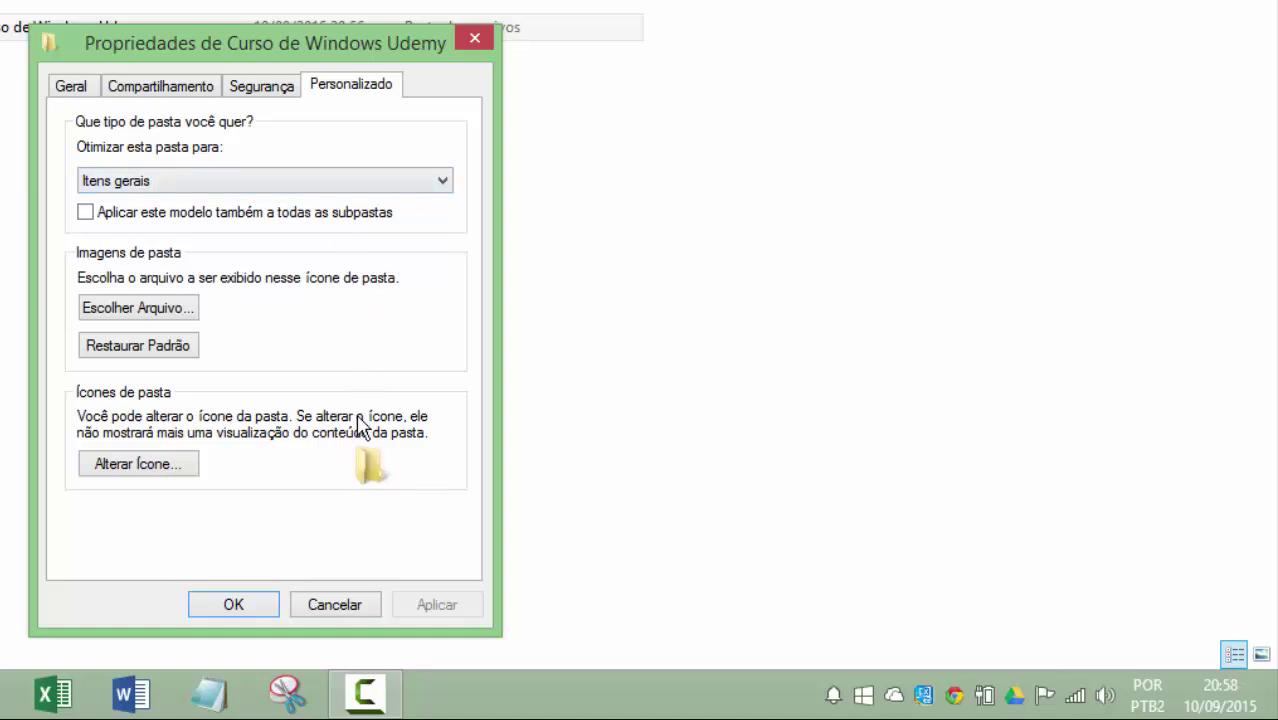
- Change the Curso de Windows Udemy folder's icon to the red prohibition sign from SHELL32.dll and accept the properties
left_click(127, 466)
left_click(236, 517)
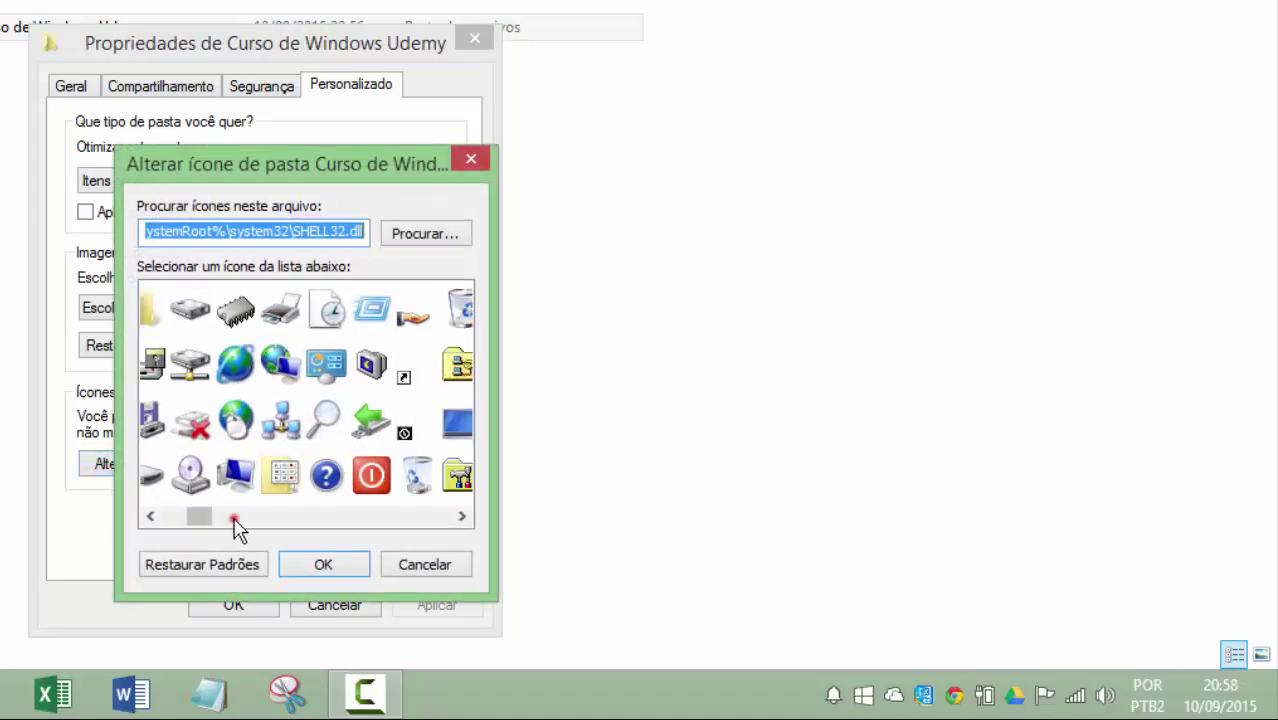
left_click(236, 517)
left_click(333, 517)
left_click(333, 517)
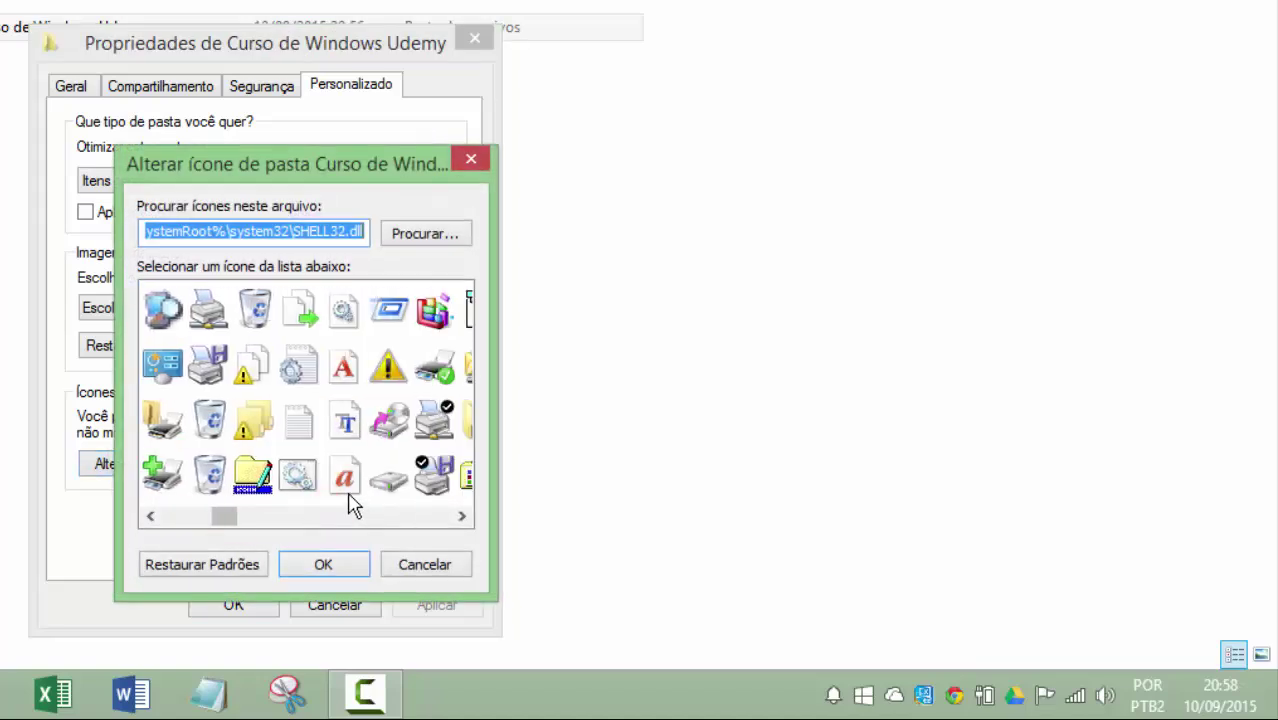
left_click(357, 516)
left_click(362, 516)
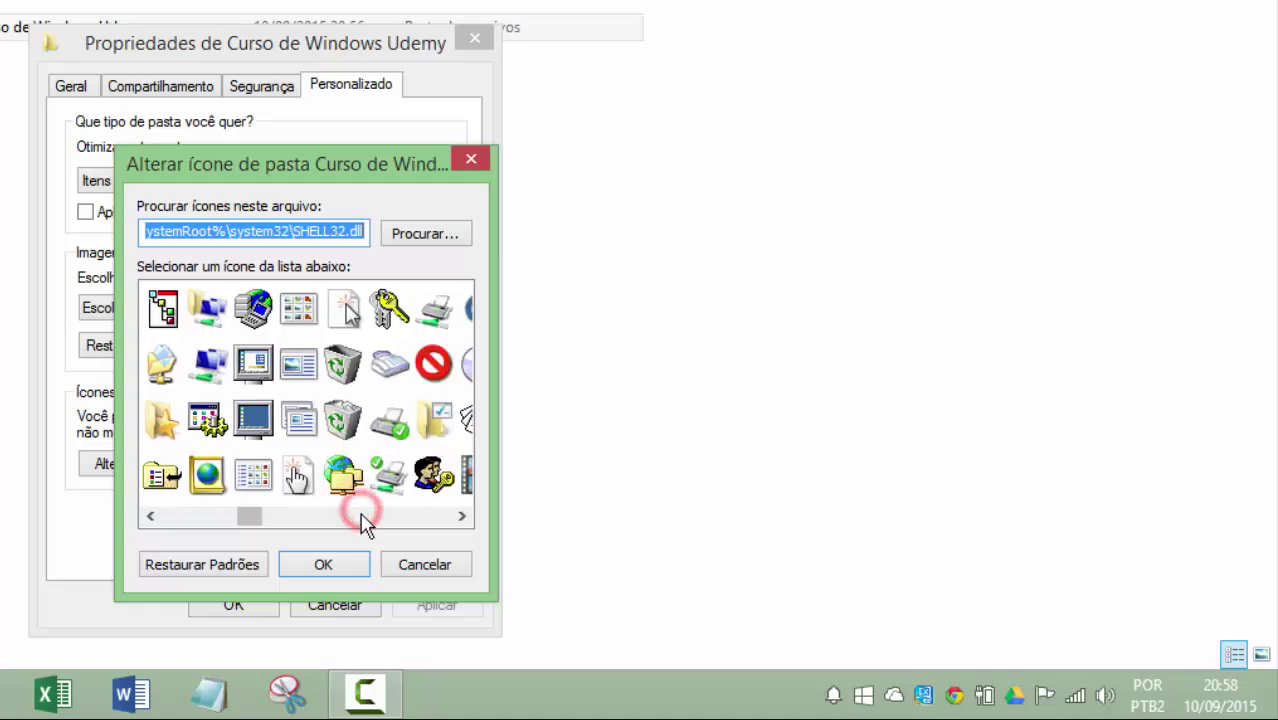
left_click(436, 364)
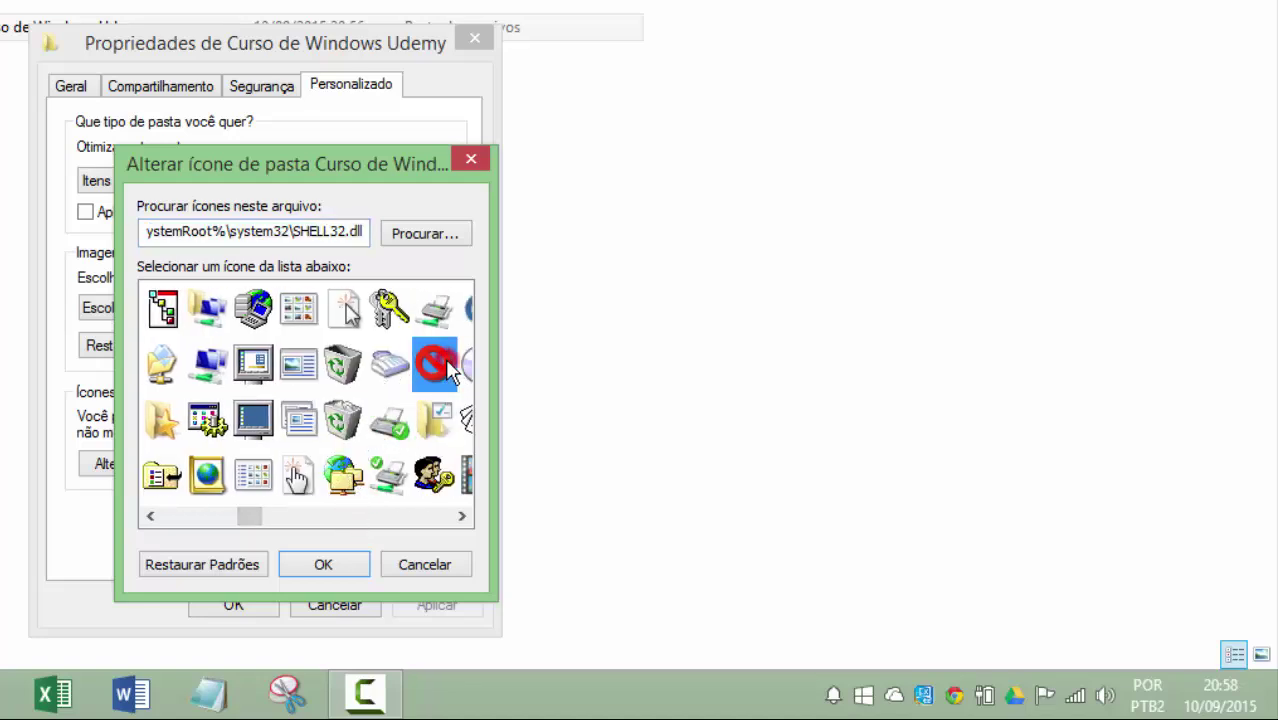
left_click(348, 566)
left_click(238, 604)
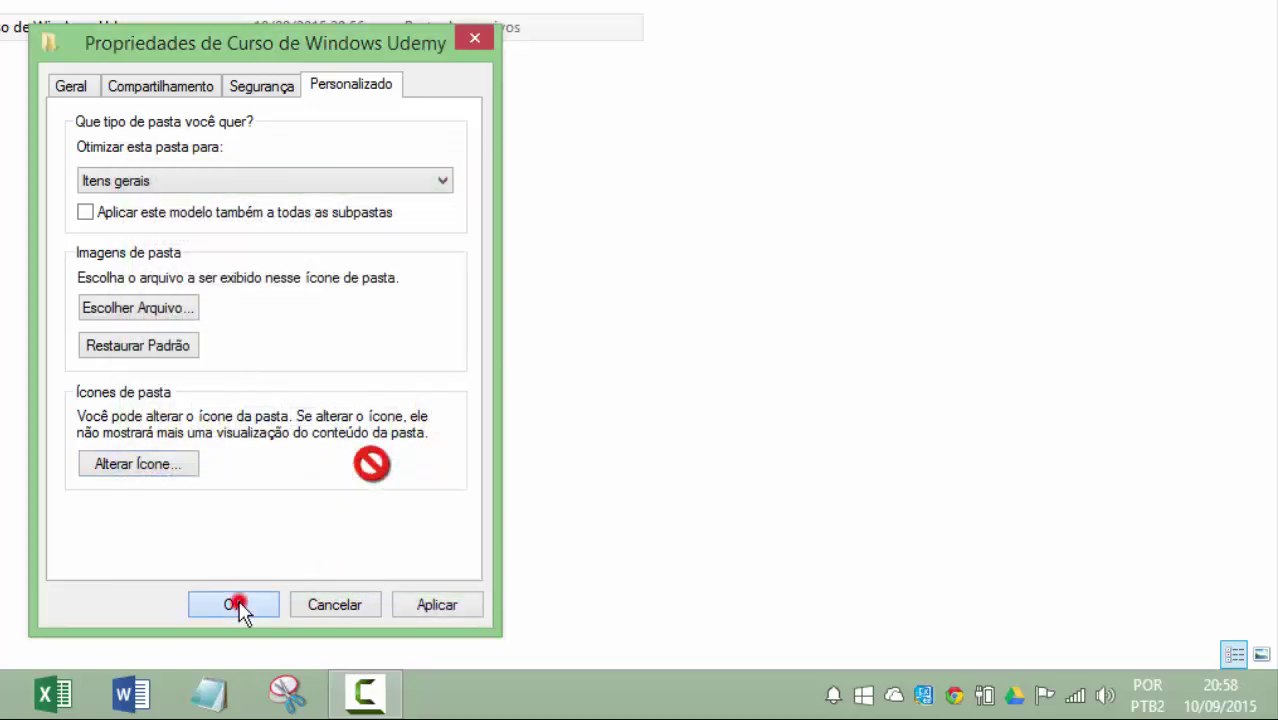
- Display the contents of Área de Trabalho as Ícones grandes
left_click(107, 138)
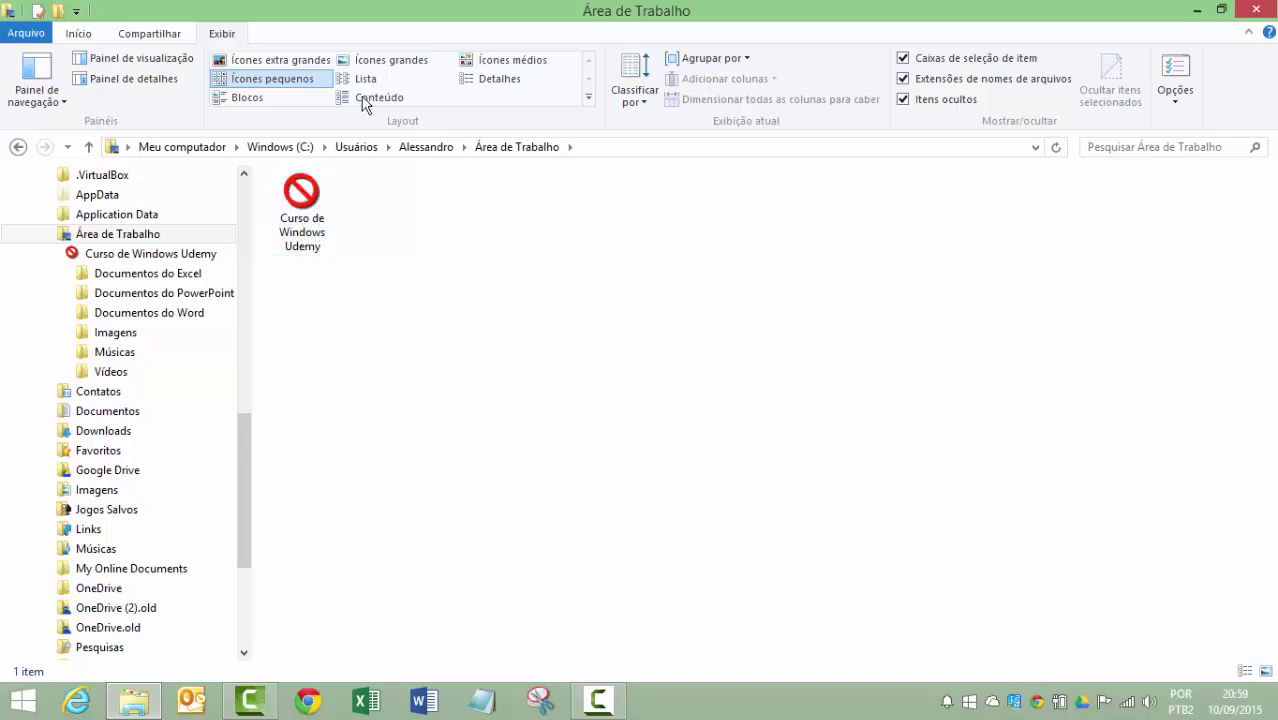
left_click(391, 60)
left_click(489, 251)
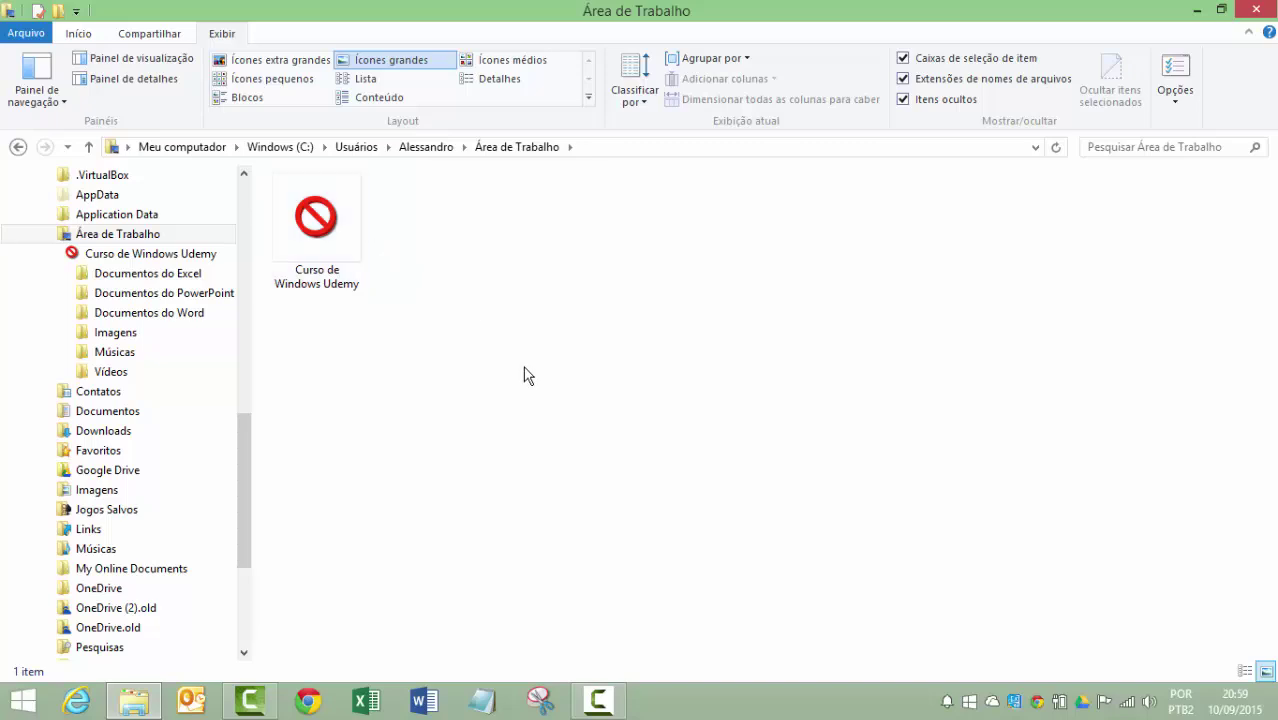
- Restore the default folder icon of Curso de Windows Udemy through its customization properties
right_click(294, 252)
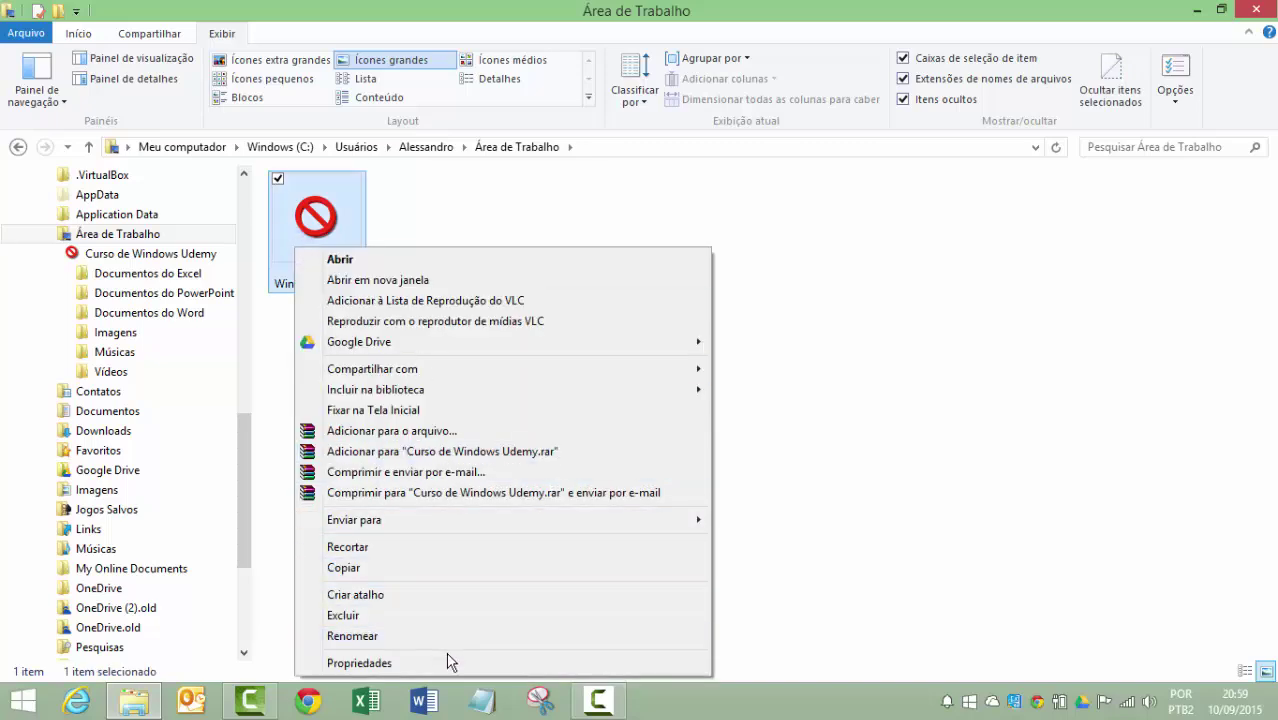
left_click(449, 662)
left_click(505, 266)
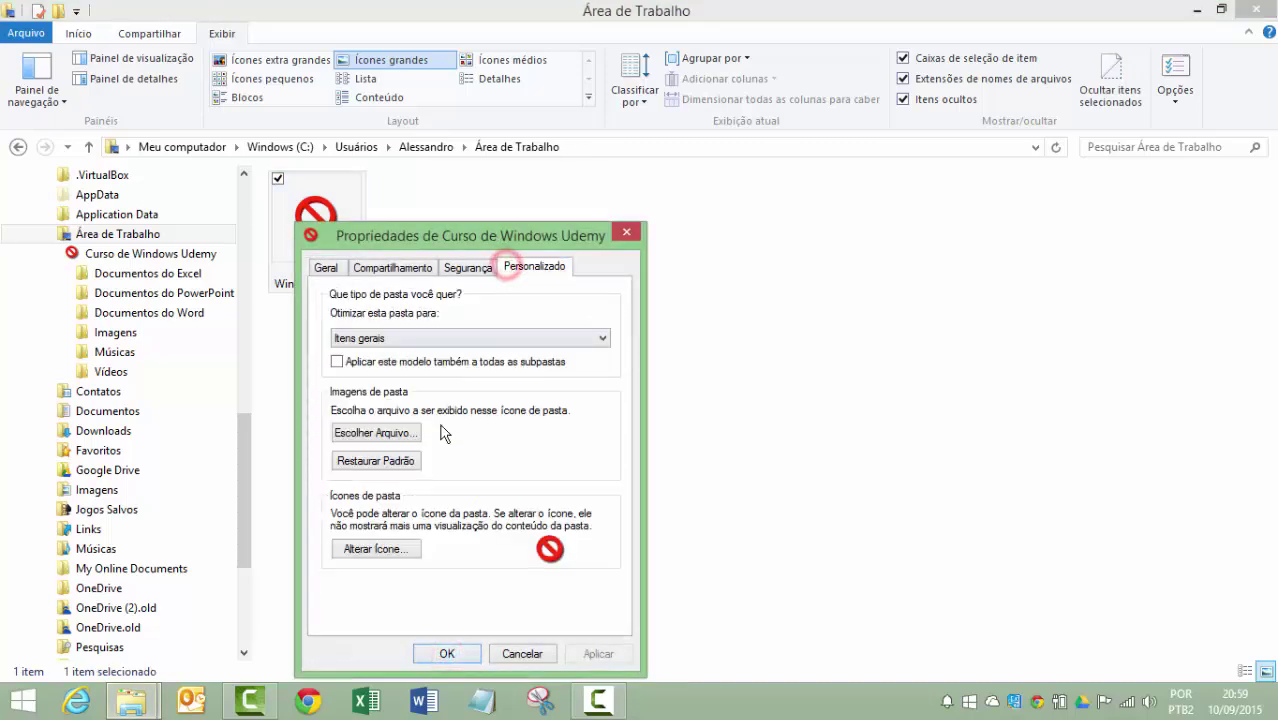
left_click(397, 548)
left_click(428, 430)
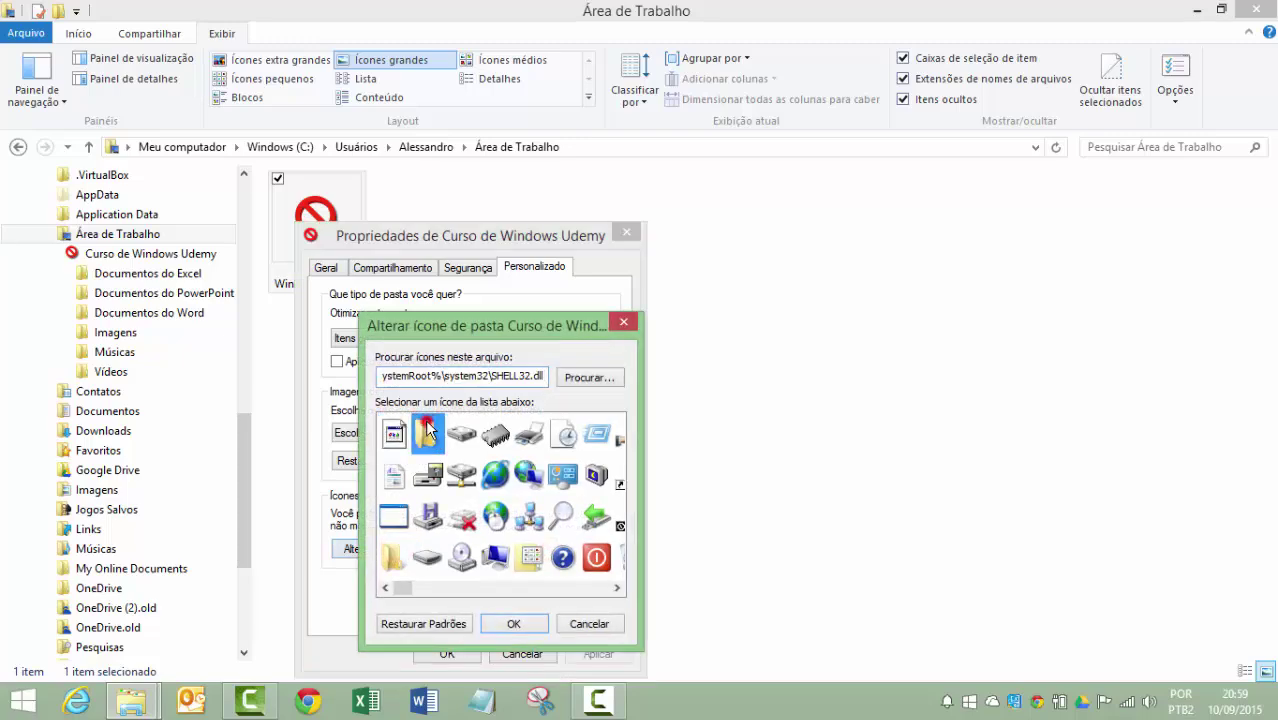
left_click(452, 625)
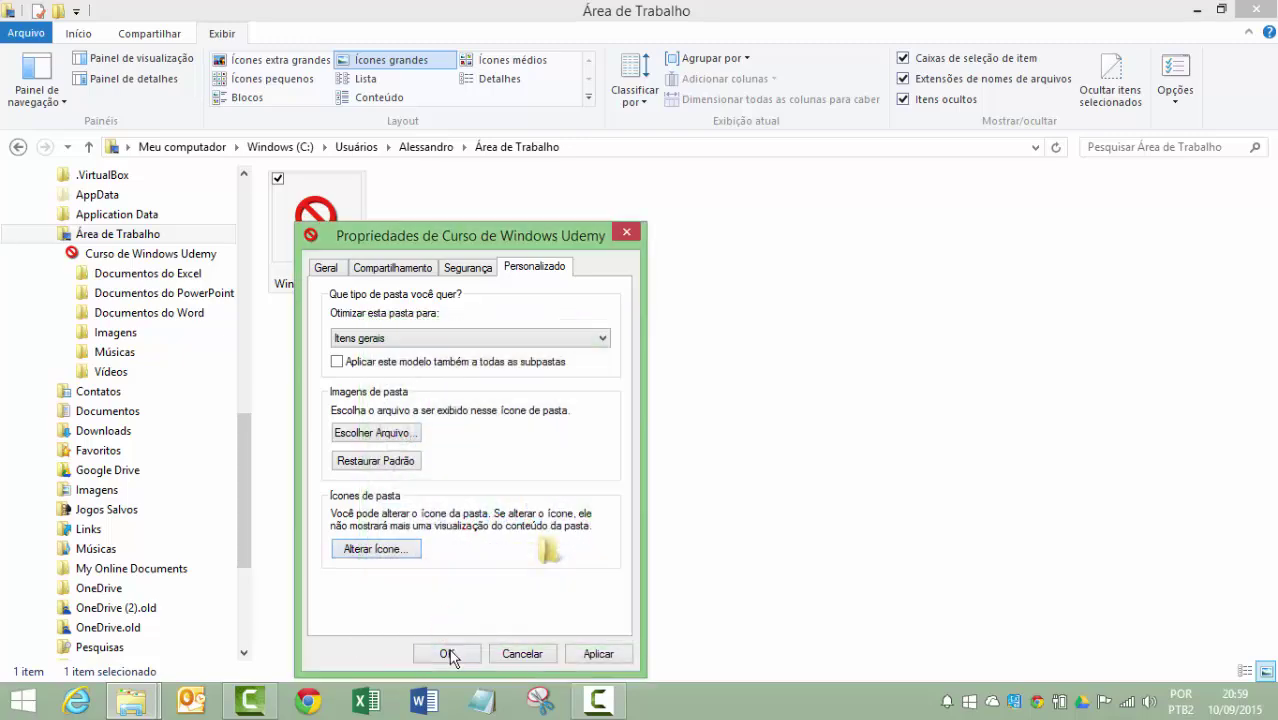
left_click(447, 654)
left_click(414, 362)
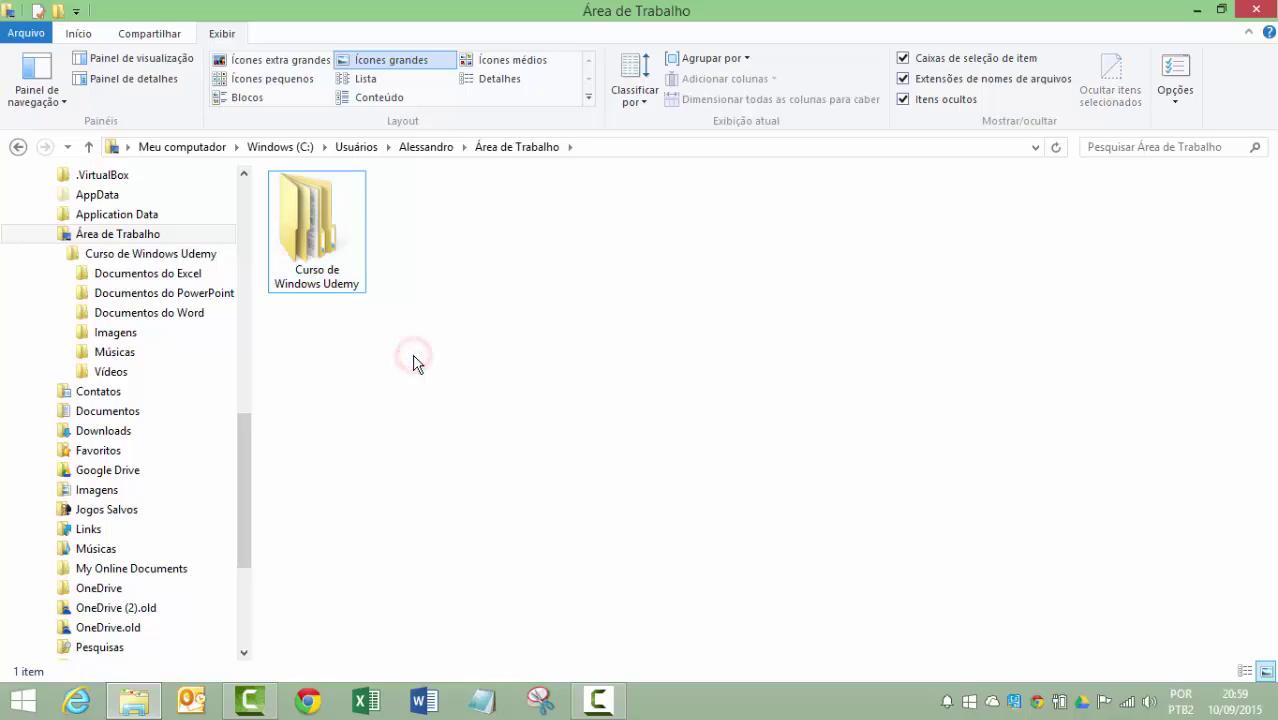